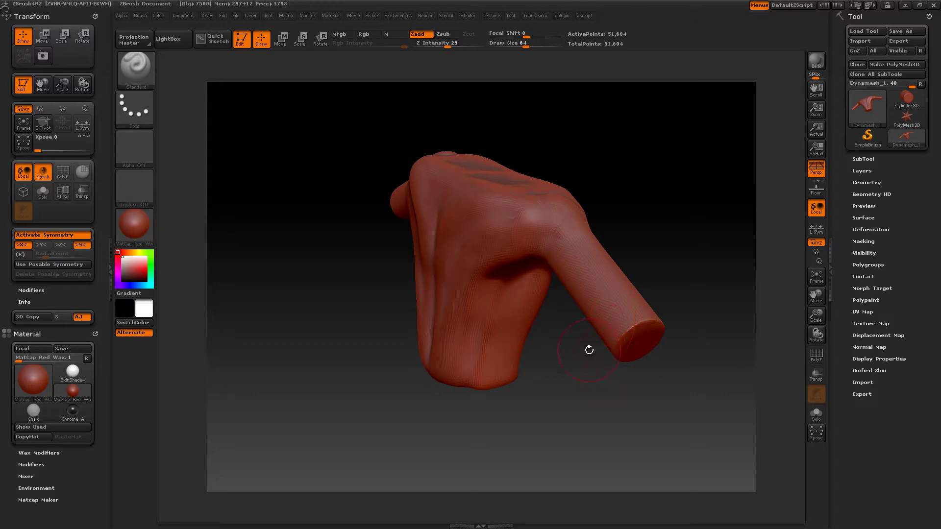
Step: Set up the ClayBuildup brush with a Z Intensity of 5 and a Draw Size of 35
left_click_drag(573, 352, 462, 345)
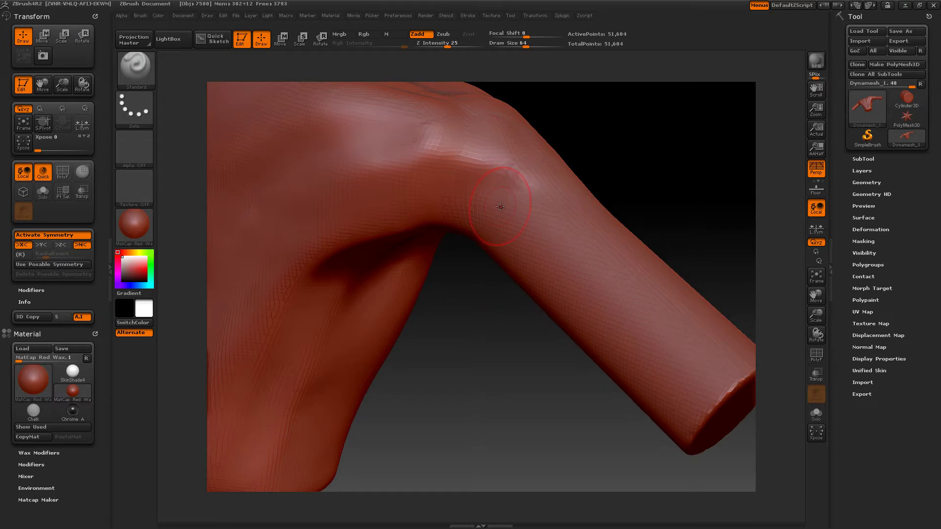
key("space")
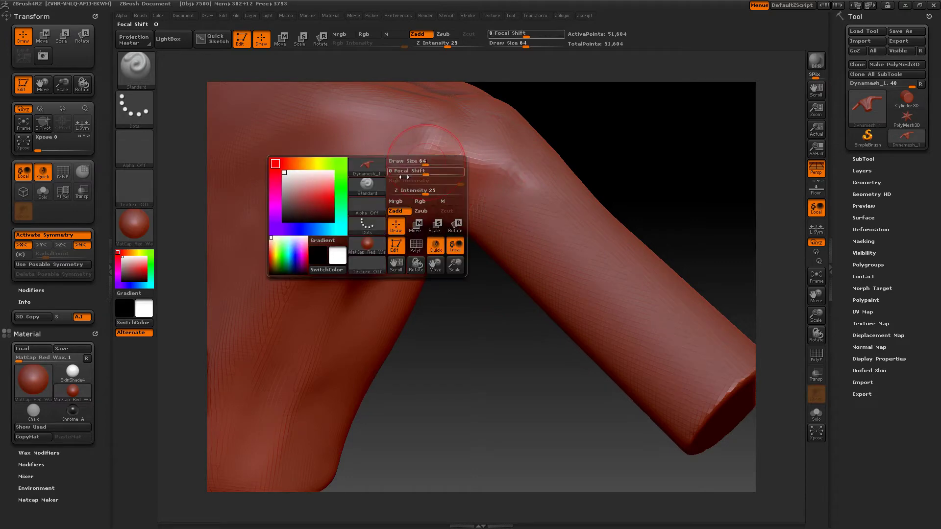
key("b")
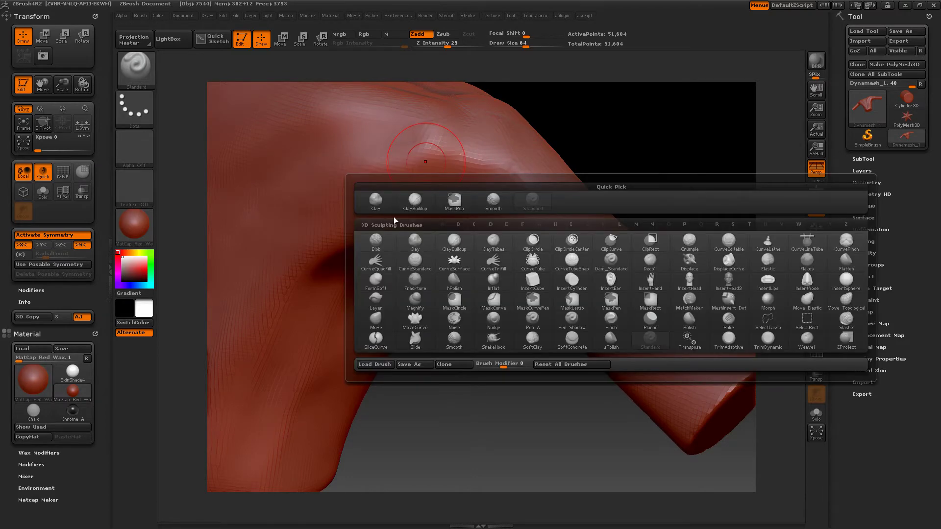
left_click(448, 243)
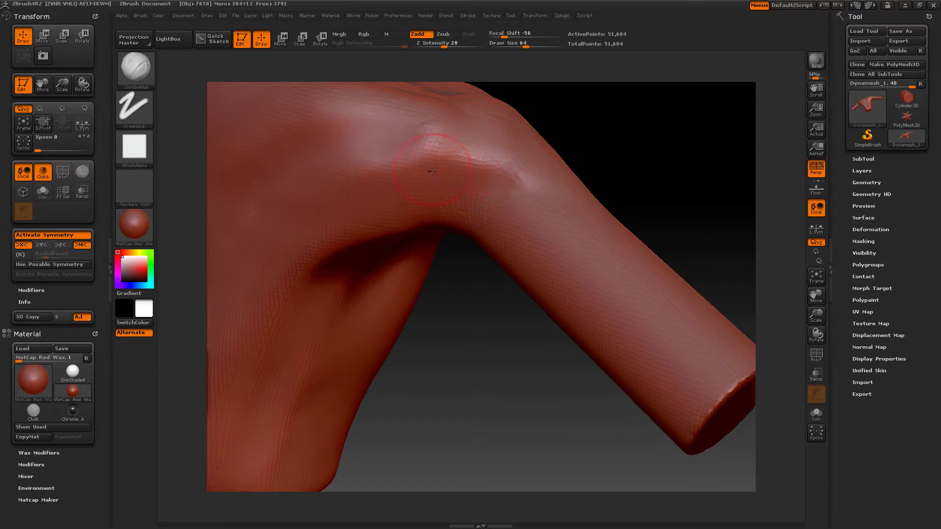
key("space")
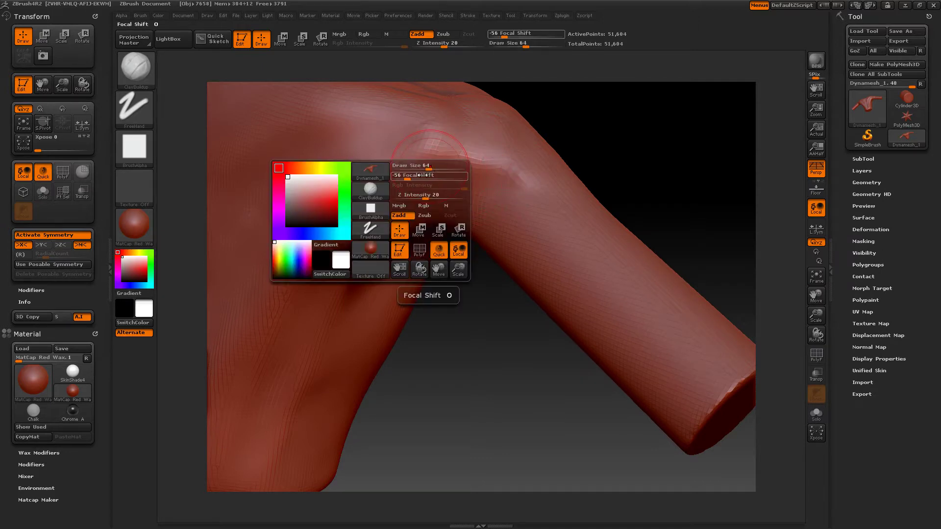
left_click_drag(424, 200, 414, 199)
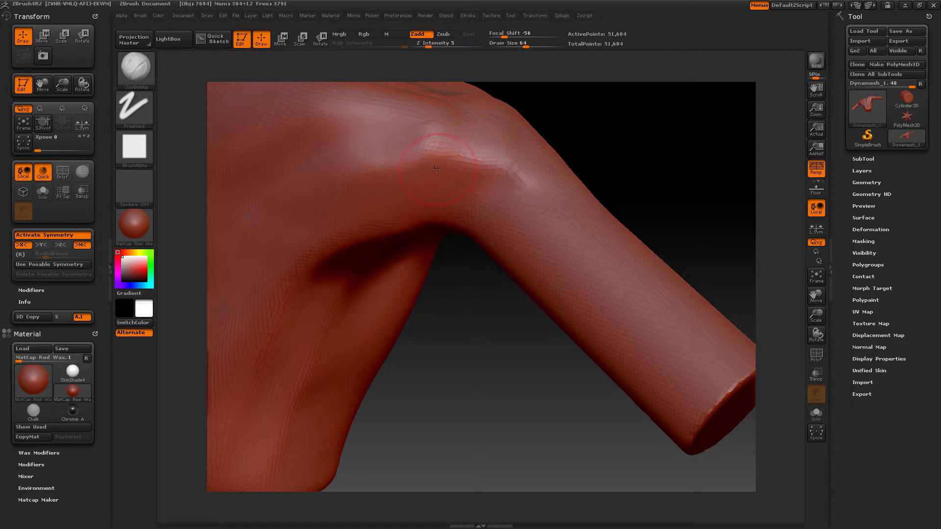
key("space")
left_click_drag(435, 170, 424, 173)
Step: Build up clay strands across the shoulder, onto the upper arm and down beside the armpit
left_click_drag(406, 163, 520, 183)
mouse_move(445, 179)
left_mouse_down()
mouse_move(525, 179)
mouse_move(520, 186)
left_mouse_up()
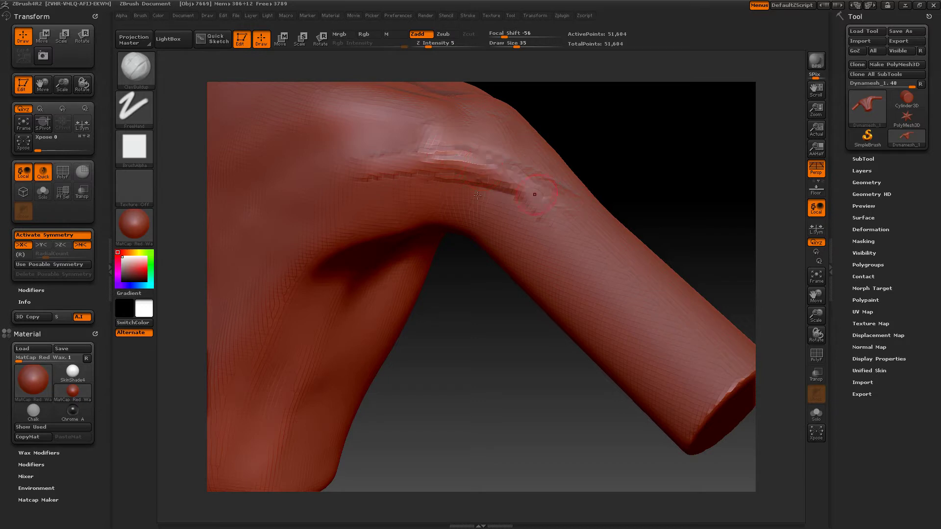
mouse_move(651, 200)
left_mouse_down()
mouse_move(664, 189)
mouse_move(512, 211)
left_mouse_up()
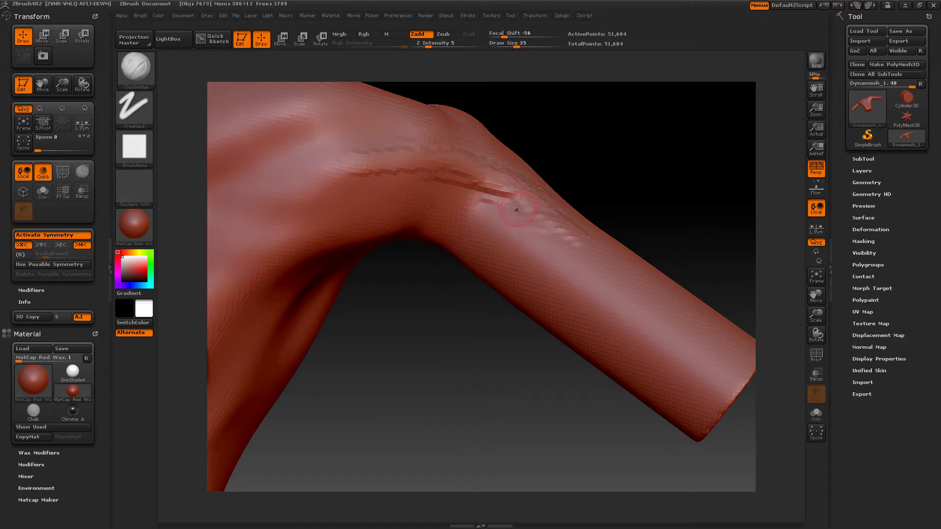
left_click_drag(510, 198, 468, 203)
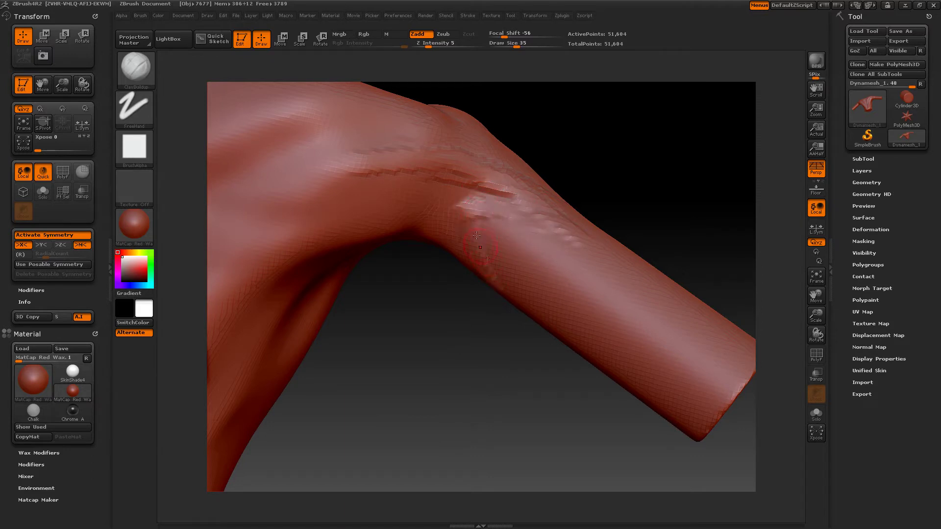
mouse_move(476, 236)
left_mouse_down()
mouse_move(489, 254)
mouse_move(490, 239)
mouse_move(512, 225)
mouse_move(557, 242)
mouse_move(474, 219)
left_mouse_up()
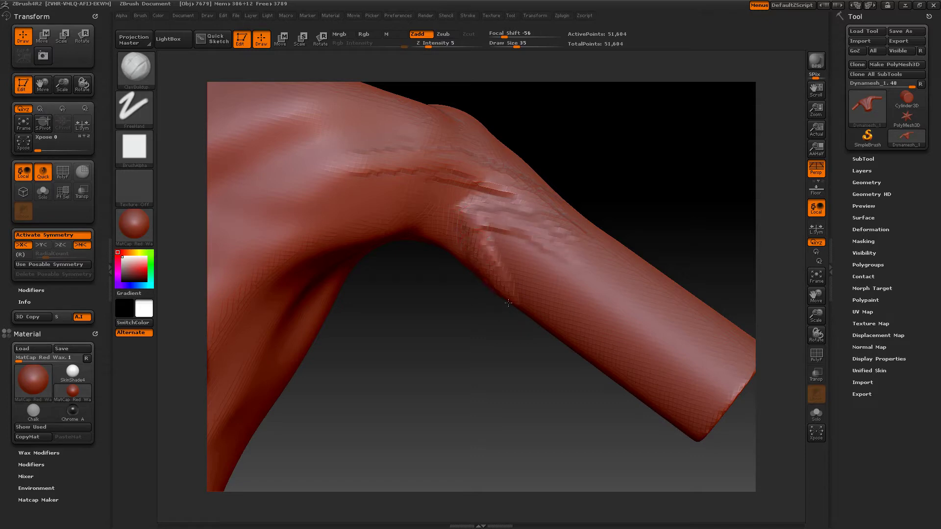
Step: Set the Smooth brush's Z Intensity to 15 and soften the clay strands on the shoulder, upper arm and armpit edge
key("shift")
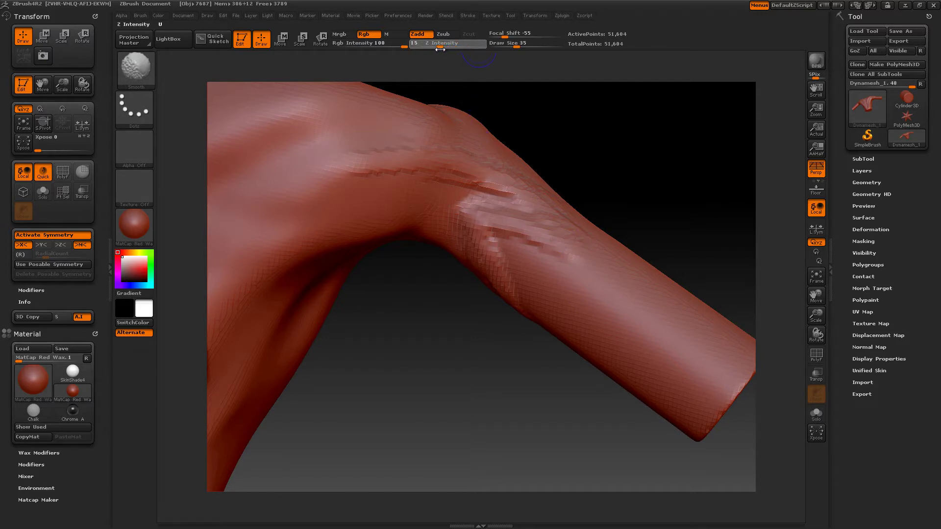
left_click(440, 50)
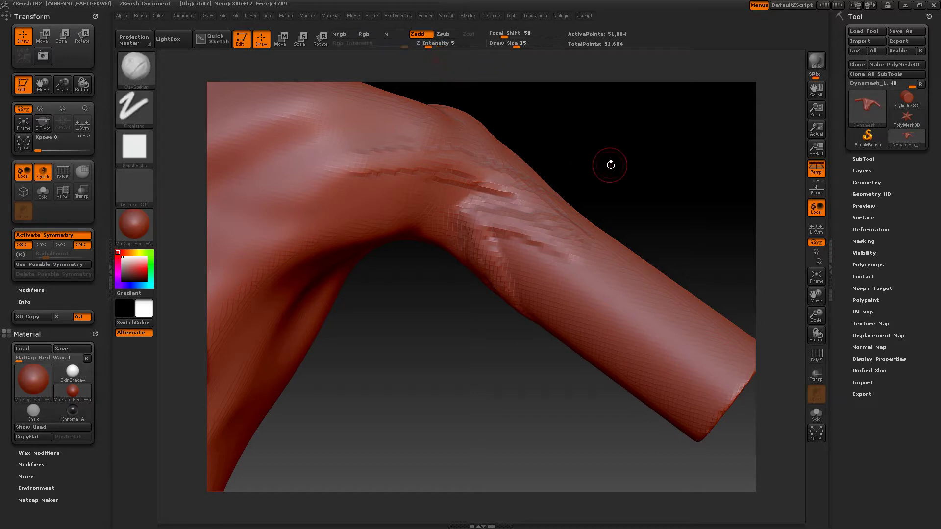
mouse_move(609, 166)
left_mouse_down()
mouse_move(596, 236)
mouse_move(605, 204)
left_mouse_up()
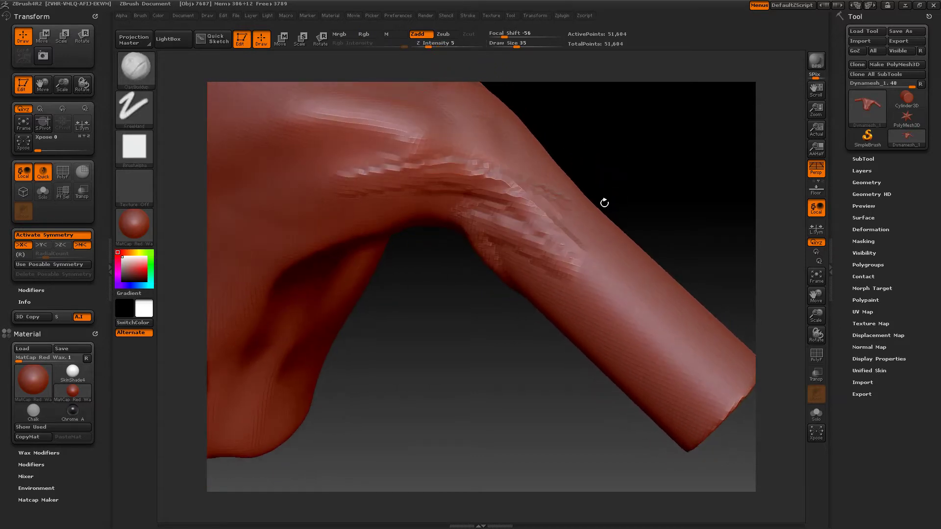
key("shift")
left_click_drag(504, 200, 432, 173, "shift")
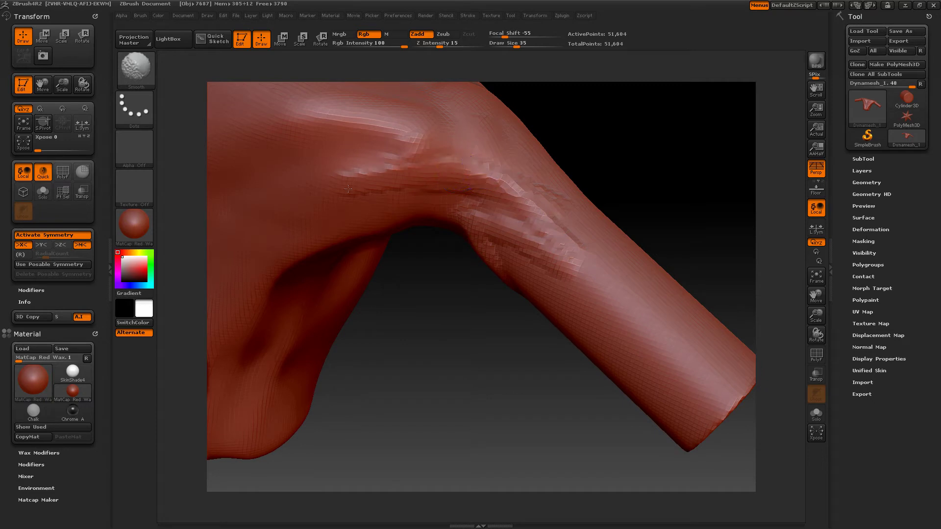
mouse_move(508, 181)
left_mouse_down("shift")
mouse_move(561, 205)
mouse_move(544, 231)
mouse_move(566, 261)
left_mouse_up("shift")
left_click_drag(491, 226, 499, 240, "shift")
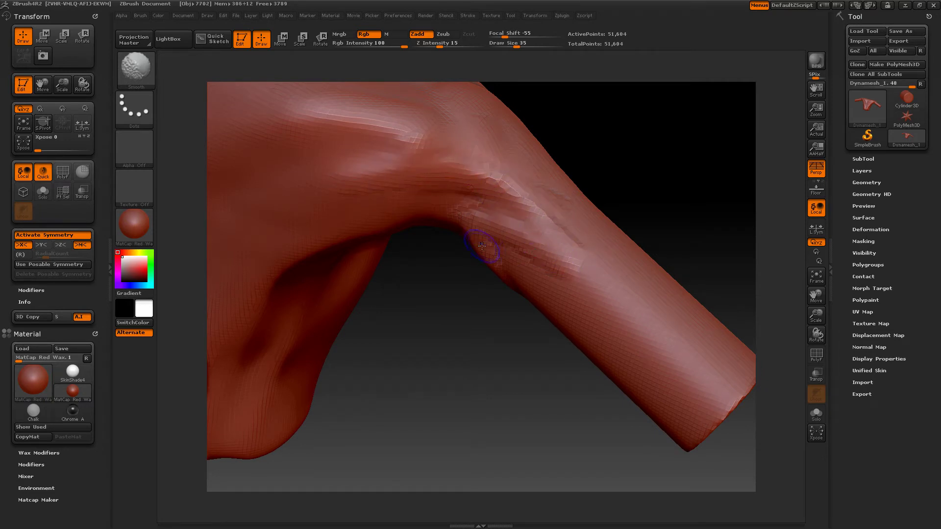
left_click_drag(525, 353, 460, 237)
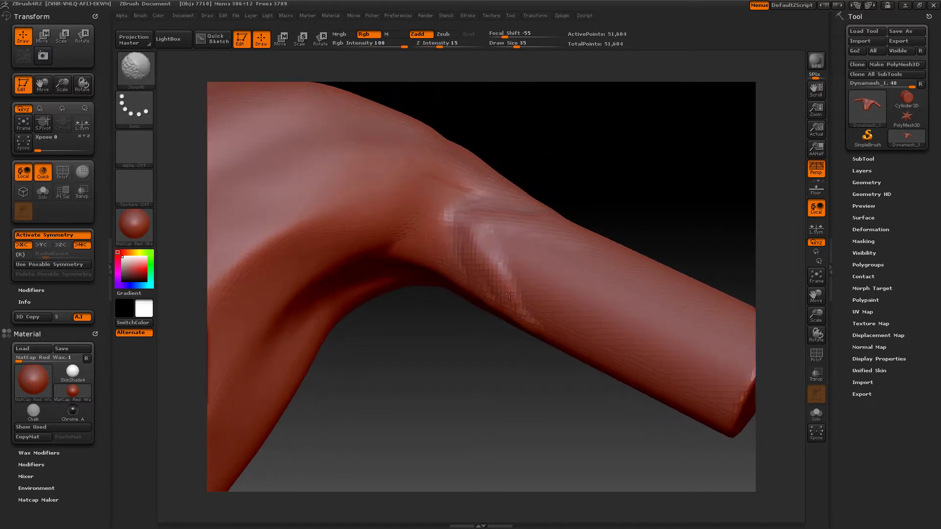
left_click_drag(464, 337, 482, 238)
mouse_move(471, 198)
left_mouse_down("shift")
mouse_move(483, 194)
mouse_move(571, 252)
mouse_move(514, 223)
mouse_move(570, 264)
mouse_move(483, 212)
left_mouse_up("shift")
Step: Add more clay along the muscle band running from the torso across the shoulder into the upper arm
mouse_move(465, 176)
left_mouse_down()
mouse_move(485, 184)
mouse_move(397, 169)
mouse_move(490, 172)
mouse_move(351, 163)
mouse_move(461, 156)
mouse_move(323, 165)
mouse_move(380, 196)
mouse_move(438, 200)
left_mouse_up()
left_click_drag(469, 247, 438, 189)
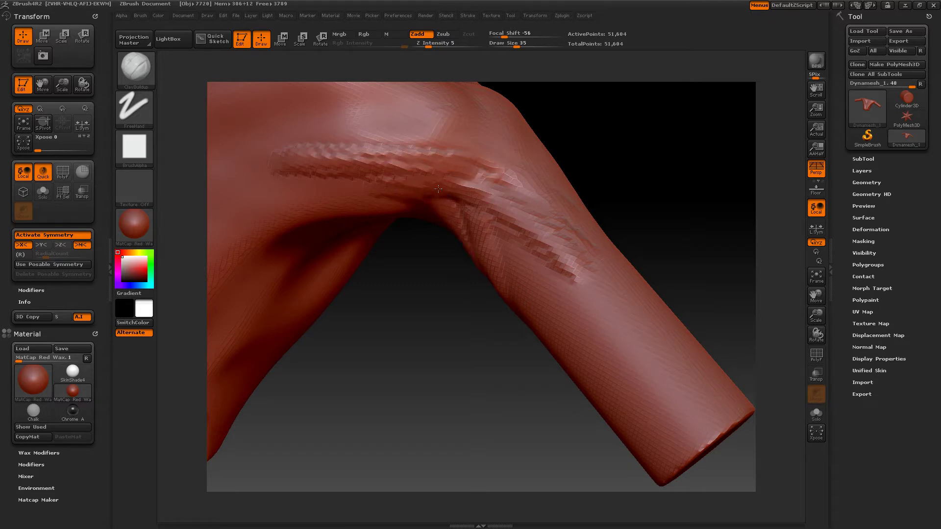
left_click_drag(496, 280, 479, 273)
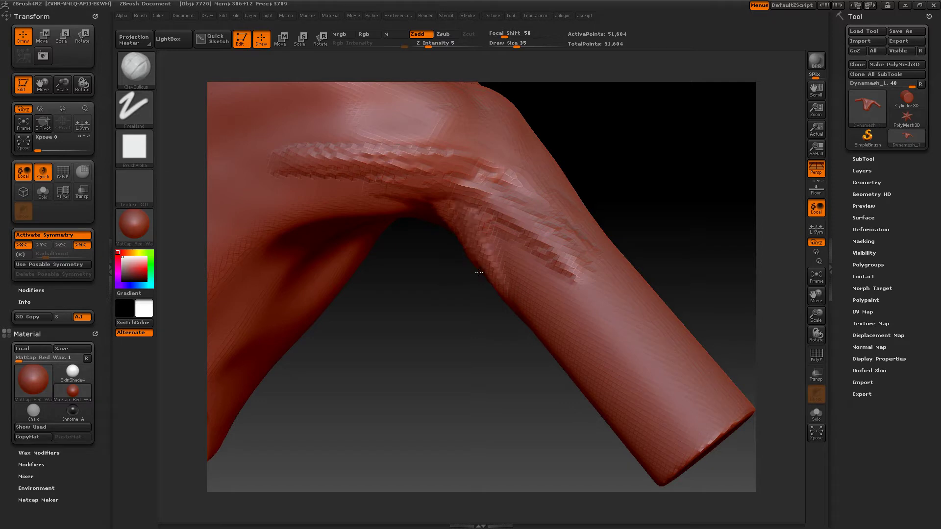
Step: Switch to the Inflat brush with a Draw Size of 72 and a Z Intensity of 5
left_click_drag(466, 324, 456, 345)
key("space")
left_click(416, 370)
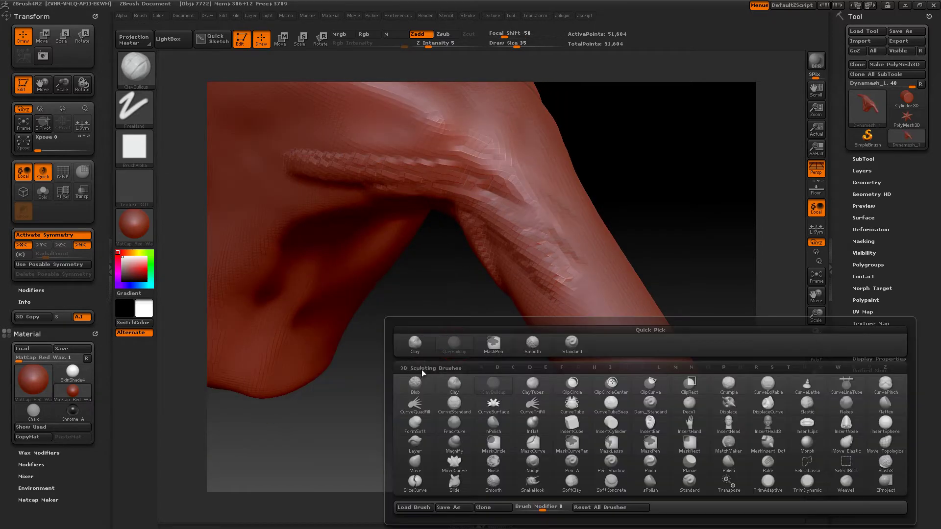
left_click(532, 424)
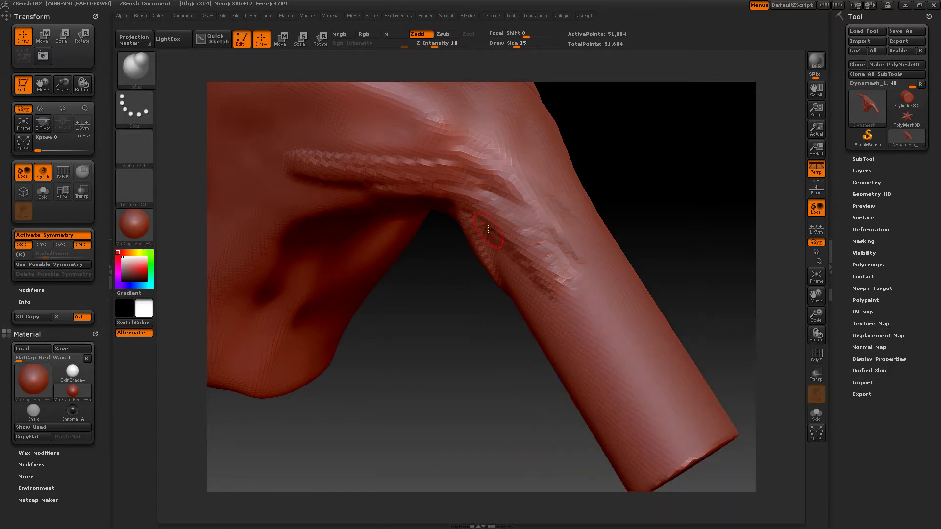
key("space")
left_click_drag(489, 229, 494, 232)
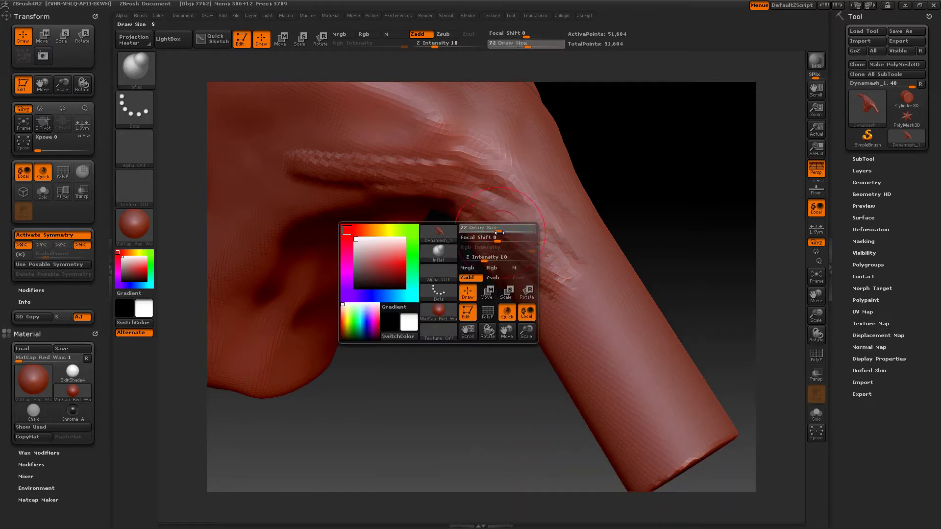
key("space")
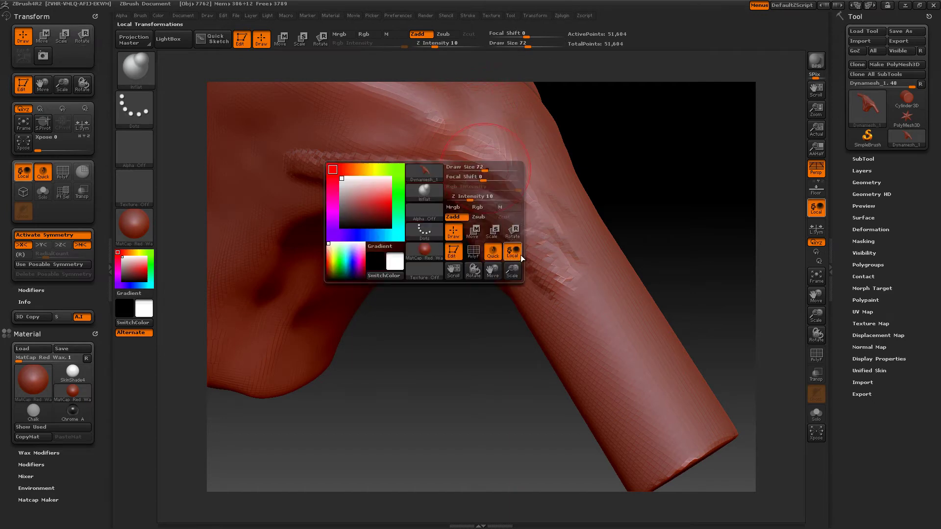
left_click_drag(479, 198, 466, 199)
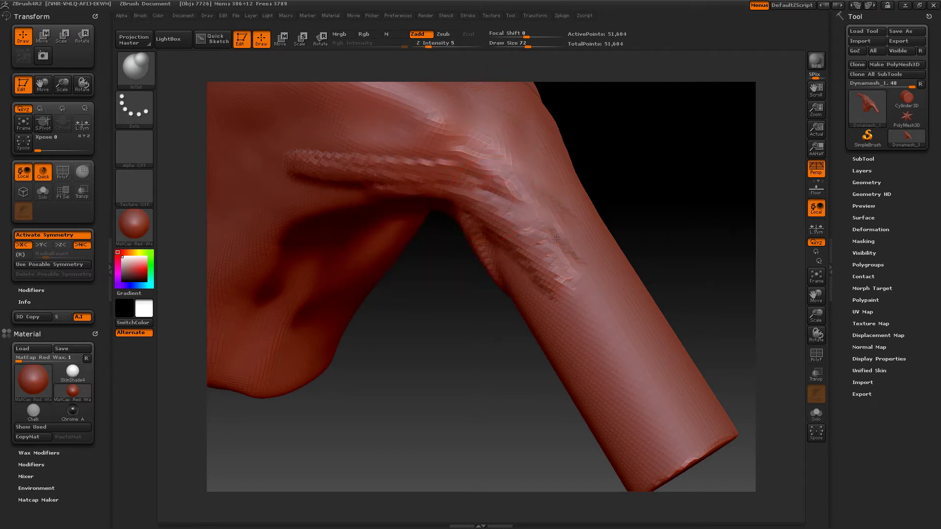
Step: Inflate the muscle forms on the upper arm just beyond the armpit to give them more volume
mouse_move(450, 361)
left_mouse_down()
mouse_move(463, 321)
mouse_move(463, 245)
mouse_move(475, 300)
left_mouse_up()
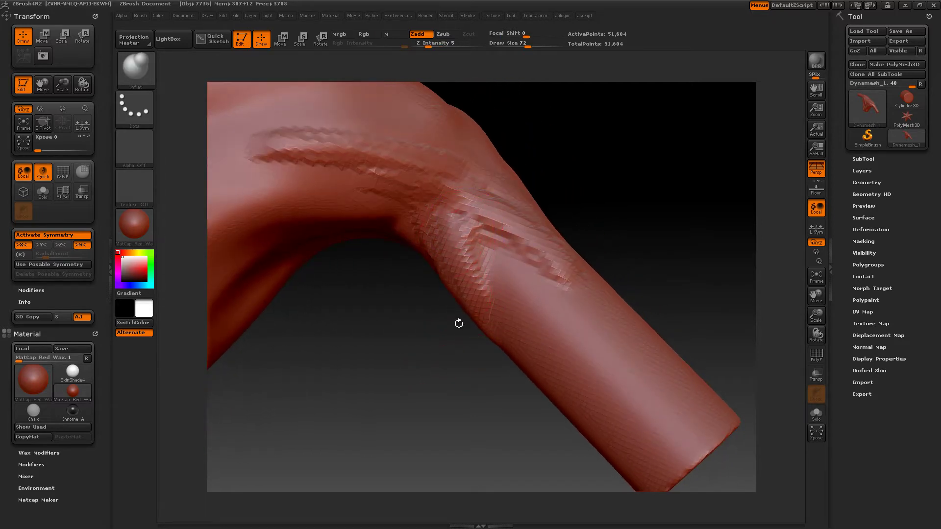
left_click_drag(623, 193, 621, 231)
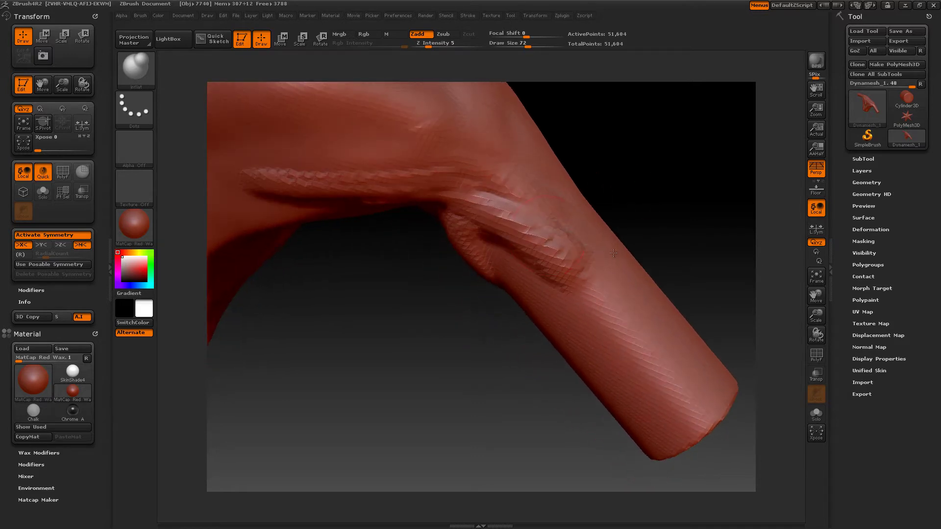
left_click_drag(534, 223, 469, 194)
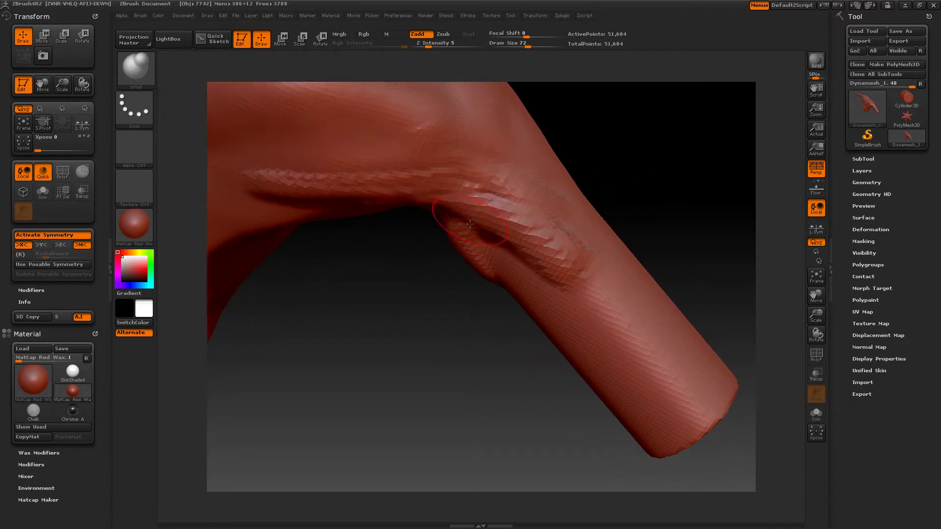
mouse_move(427, 287)
left_mouse_down()
mouse_move(411, 295)
mouse_move(433, 231)
mouse_move(415, 197)
left_mouse_up()
Step: Smooth the inflated upper-arm muscles and the rough clay band leading onto the torso
left_click_drag(441, 240, 452, 279, "shift")
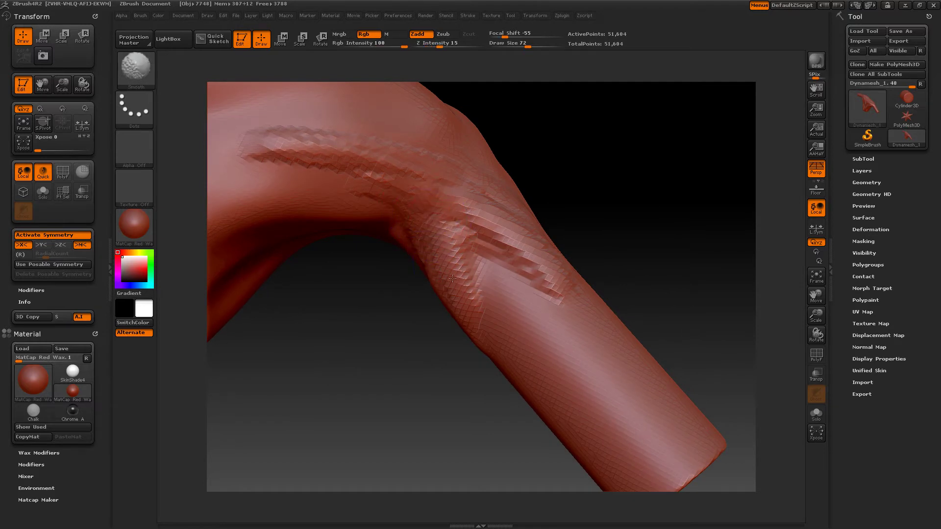
mouse_move(430, 200)
left_mouse_down("shift")
mouse_move(484, 200)
mouse_move(529, 256)
left_mouse_up("shift")
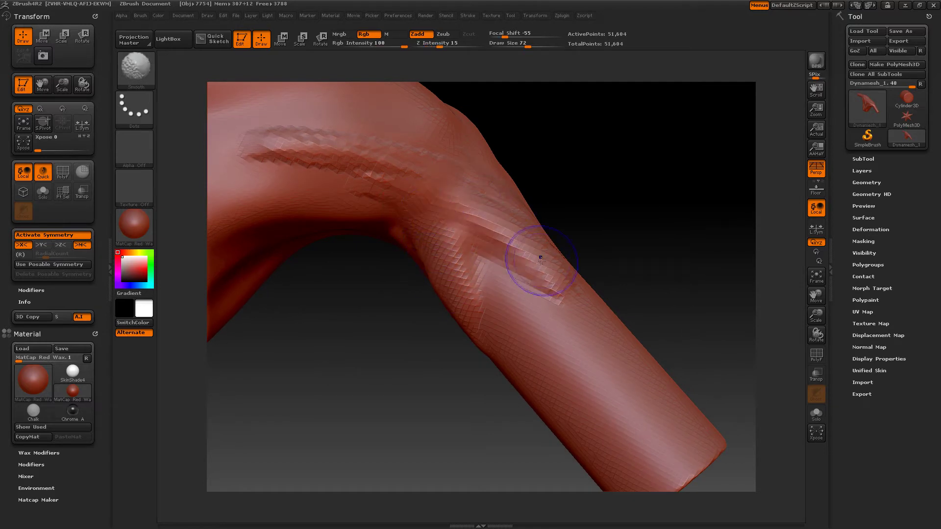
mouse_move(588, 230)
left_mouse_down()
mouse_move(662, 200)
mouse_move(625, 221)
left_mouse_up()
left_click_drag(397, 162, 248, 169, "shift")
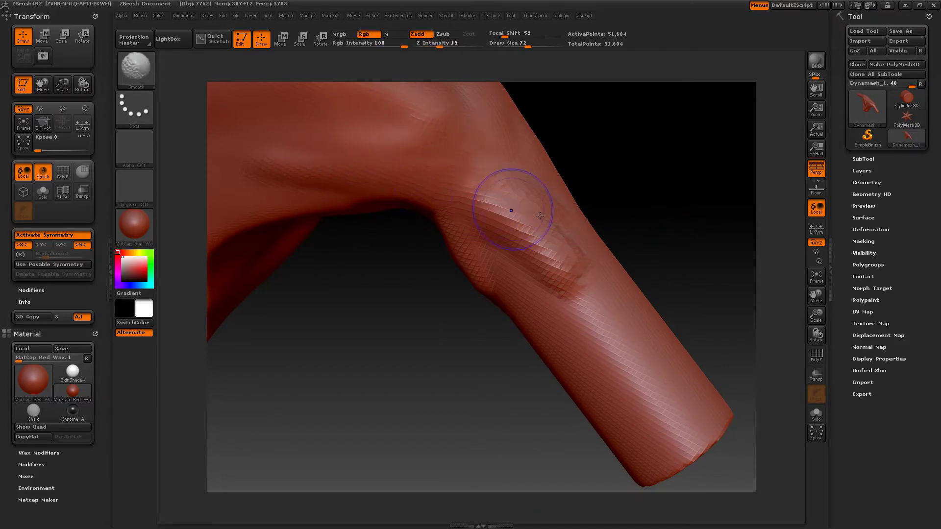
Step: Remesh the torso sculpt with DynaMesh
mouse_move(603, 194)
left_mouse_down()
mouse_move(655, 185)
mouse_move(646, 197)
left_mouse_up()
key("ctrl")
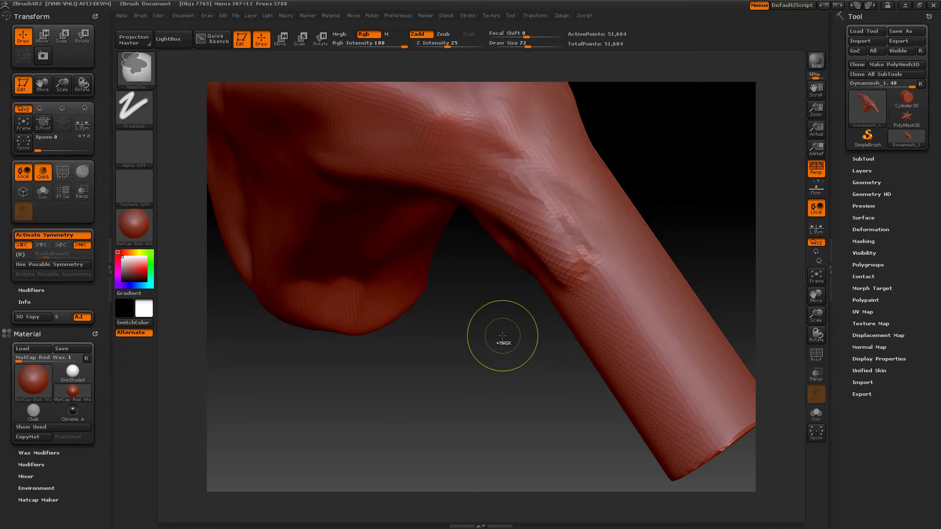
mouse_move(509, 337)
left_mouse_down("ctrl")
mouse_move(495, 315)
mouse_move(500, 237)
mouse_move(509, 305)
mouse_move(508, 271)
mouse_move(499, 294)
left_mouse_up("ctrl")
Step: Switch back to ClayBuildup and build up the two muscle bulges on the upper arm beside the armpit
key("space")
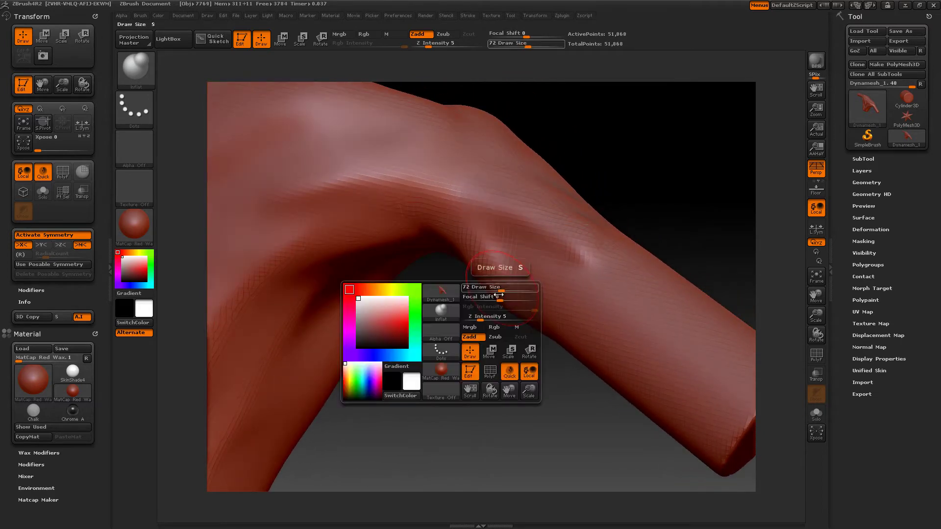
left_click(443, 311)
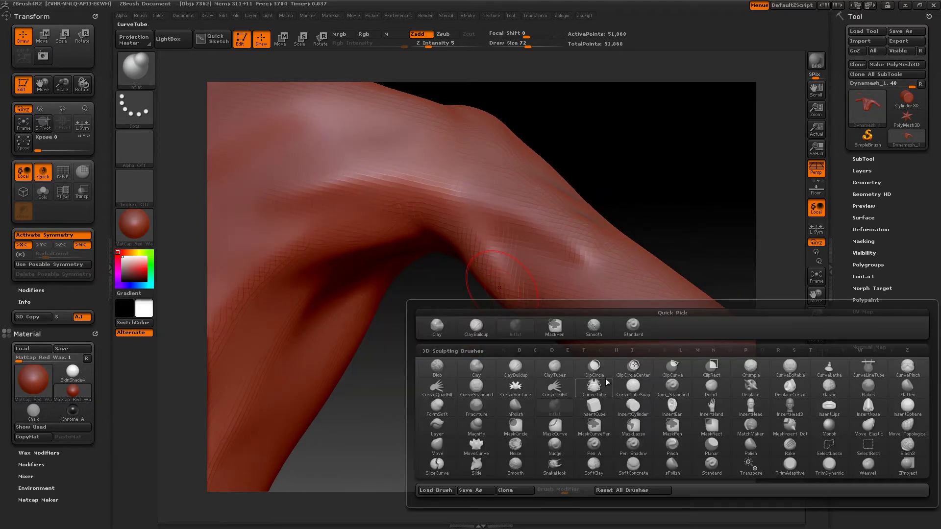
left_click(515, 368)
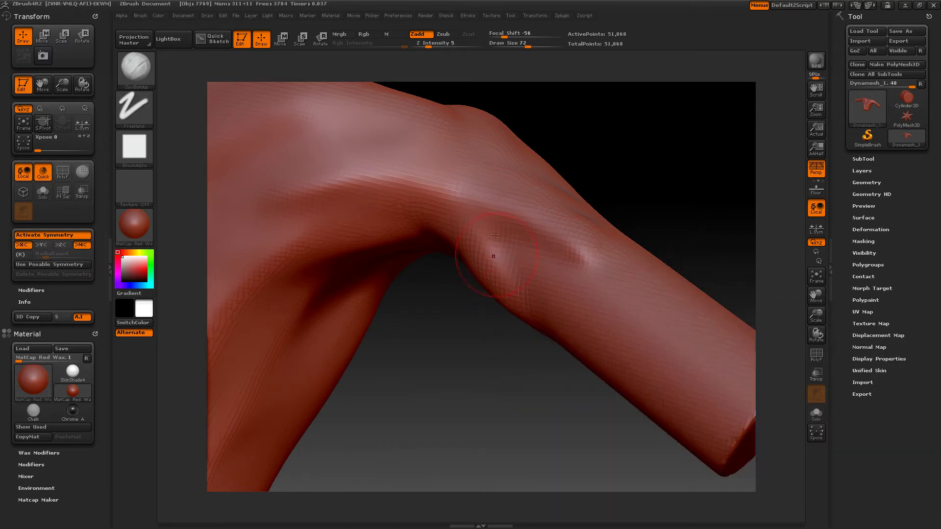
left_click_drag(477, 235, 497, 294)
left_click_drag(498, 220, 505, 299)
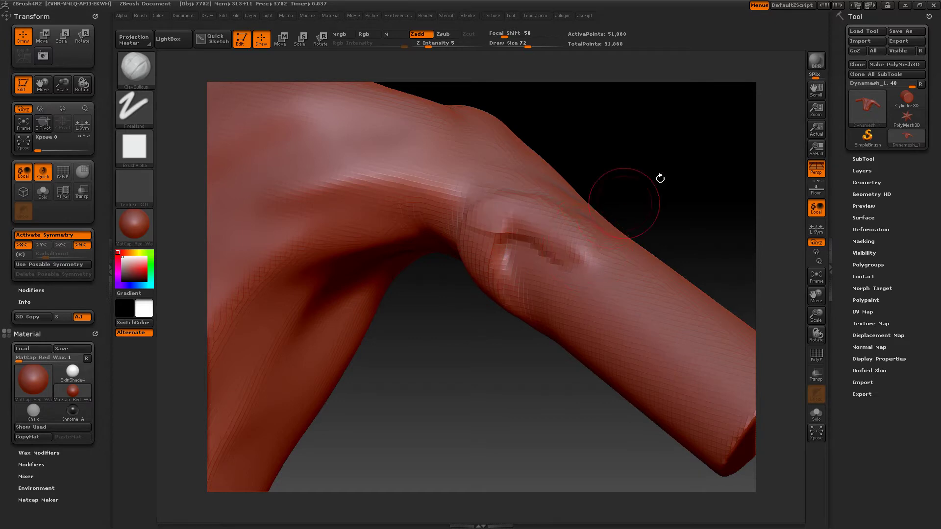
Step: Set the ClayBuildup draw size to 133 and lay muscle bands along the upper arm below the shoulder
mouse_move(660, 176)
left_mouse_down()
mouse_move(646, 212)
mouse_move(527, 227)
mouse_move(463, 211)
mouse_move(571, 230)
left_mouse_up()
mouse_move(714, 168)
left_mouse_down()
mouse_move(669, 208)
mouse_move(641, 196)
mouse_move(677, 326)
mouse_move(635, 175)
left_mouse_up()
left_click_drag(739, 210, 678, 199)
key("space")
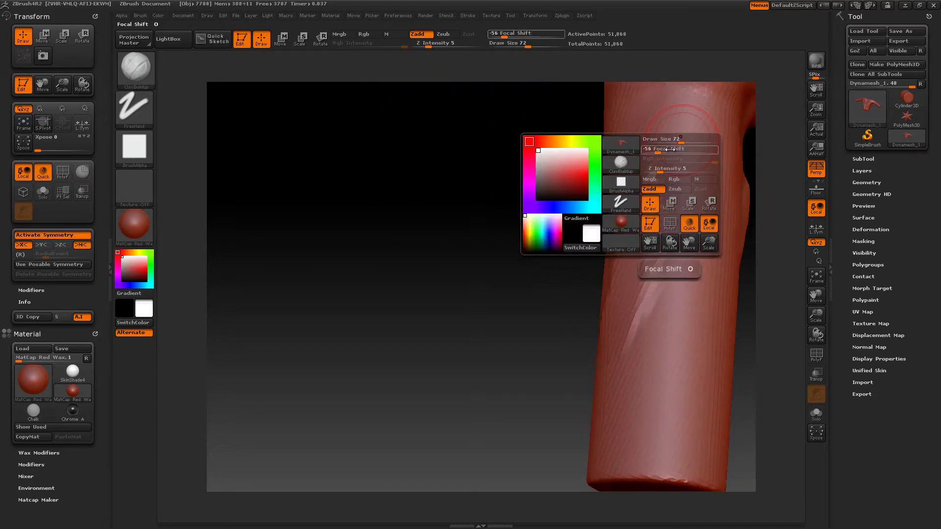
mouse_move(680, 142)
left_mouse_down()
mouse_move(681, 254)
mouse_move(687, 146)
mouse_move(678, 265)
mouse_move(667, 294)
left_mouse_up()
mouse_move(670, 167)
left_mouse_down()
mouse_move(654, 279)
mouse_move(654, 219)
mouse_move(672, 189)
mouse_move(674, 250)
mouse_move(686, 257)
left_mouse_up()
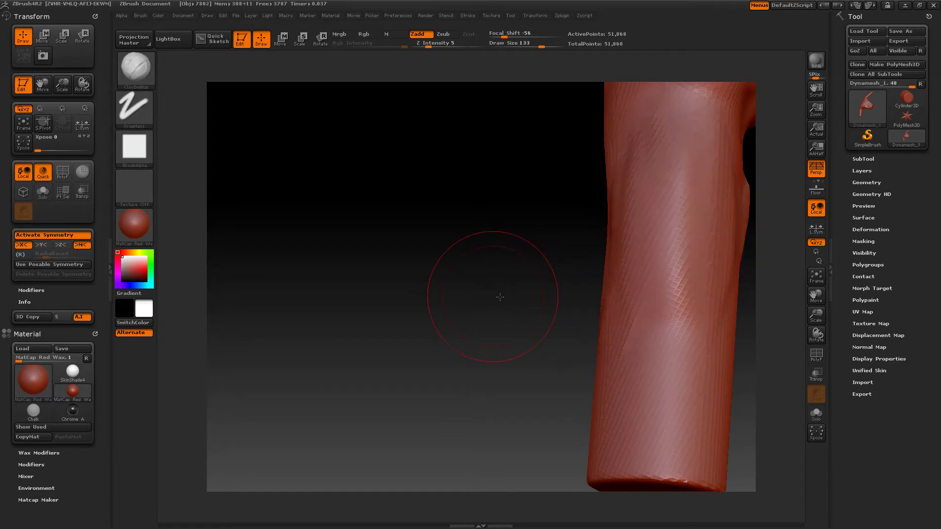
left_click_drag(494, 290, 527, 297)
mouse_move(623, 206)
left_mouse_down("shift")
mouse_move(644, 342)
mouse_move(683, 322)
mouse_move(670, 226)
mouse_move(696, 294)
mouse_move(698, 348)
mouse_move(668, 223)
mouse_move(679, 306)
left_mouse_up("shift")
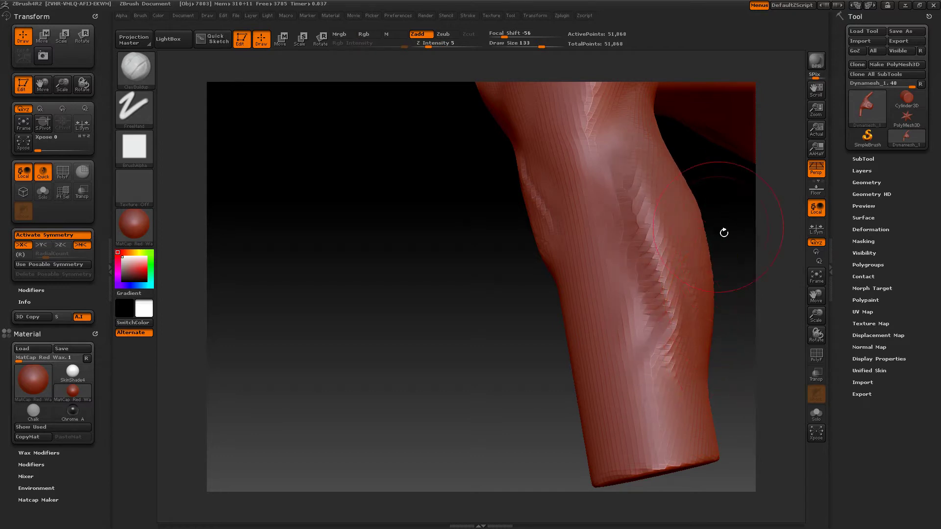
Step: Extend and smooth the clay muscle band along the side of the upper arm, and remesh with DynaMesh
mouse_move(725, 232)
left_mouse_down()
mouse_move(733, 268)
mouse_move(670, 144)
left_mouse_up()
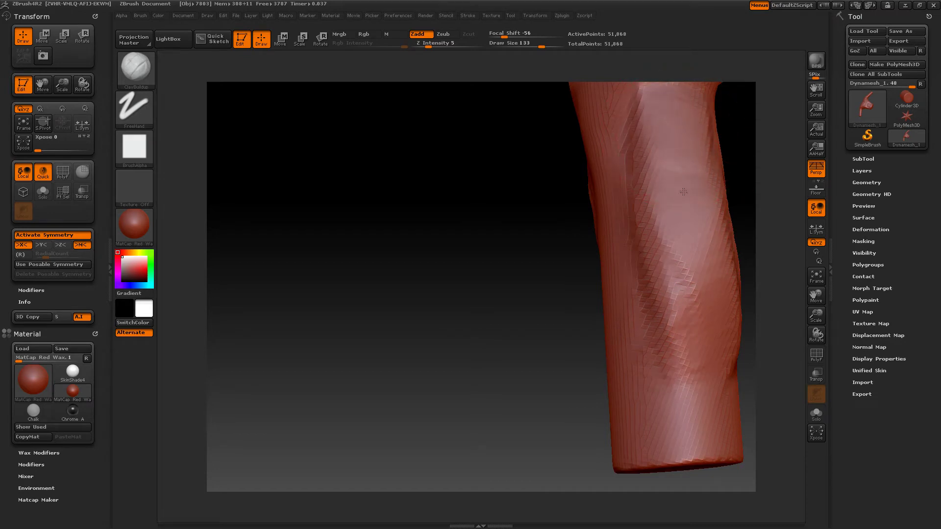
left_click_drag(494, 263, 527, 266)
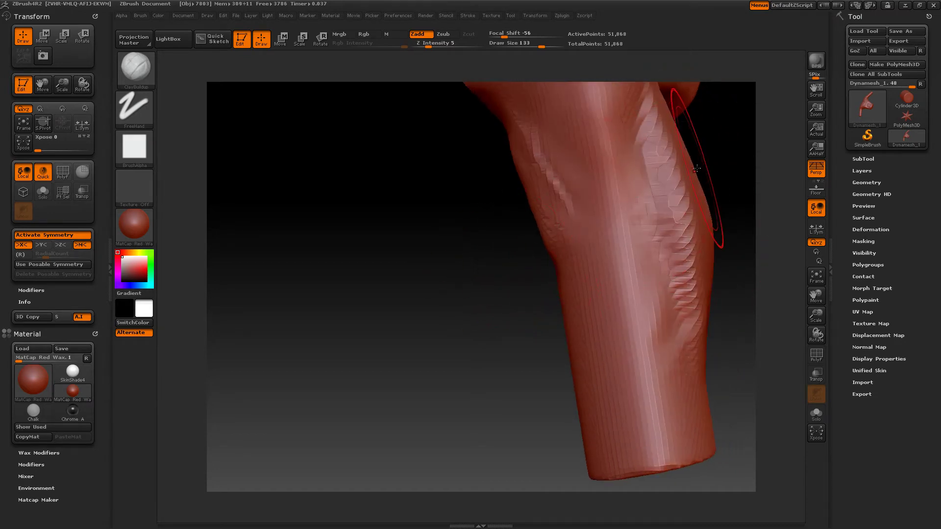
mouse_move(664, 161)
left_mouse_down("shift")
mouse_move(696, 190)
mouse_move(685, 235)
left_mouse_up("shift")
left_click_drag(452, 303, 484, 343, "ctrl")
Step: Smooth the remeshed muscle bulge and its lower end on the upper arm
mouse_move(730, 325)
left_mouse_down()
mouse_move(591, 333)
mouse_move(461, 369)
left_mouse_up()
key("shift")
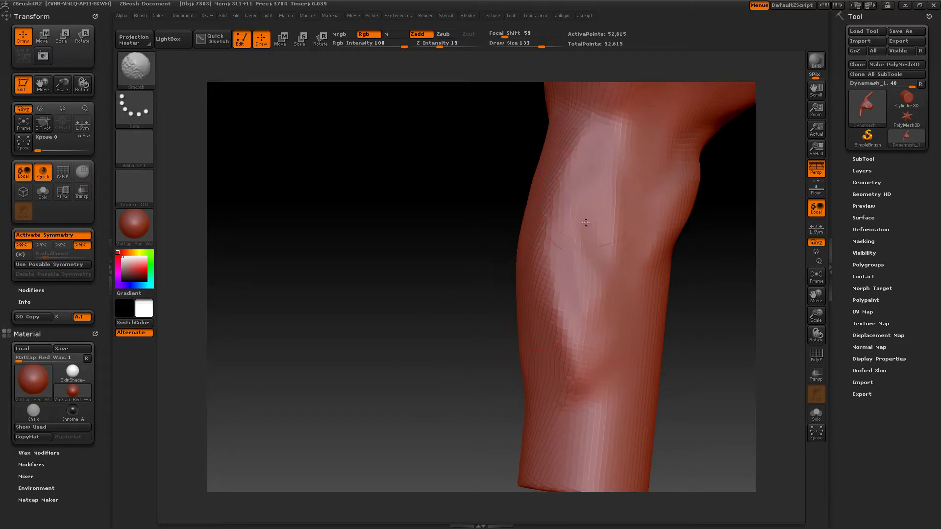
mouse_move(596, 377)
left_mouse_down("shift")
mouse_move(591, 330)
mouse_move(617, 194)
mouse_move(585, 297)
left_mouse_up("shift")
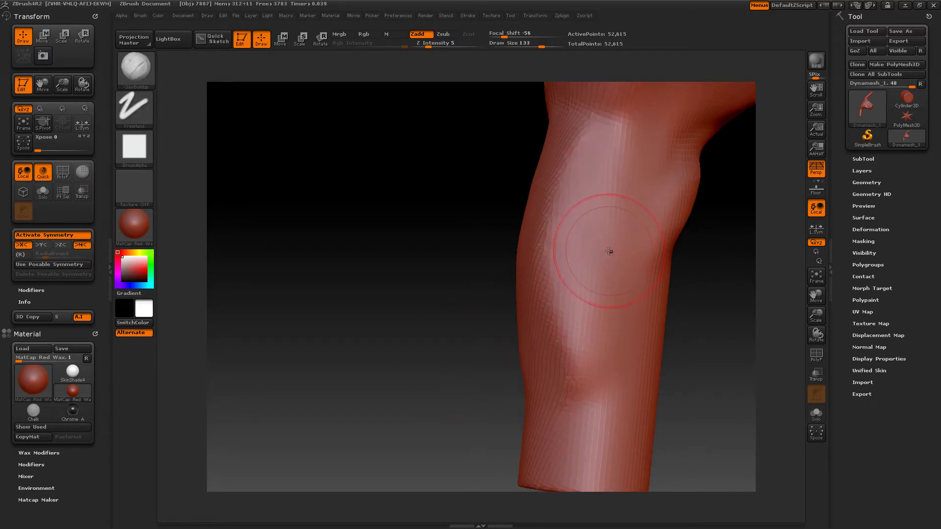
Step: Build up a long clay band and a lower bulge on the upper-arm muscle, and begin smoothing them
left_click_drag(357, 298, 488, 358)
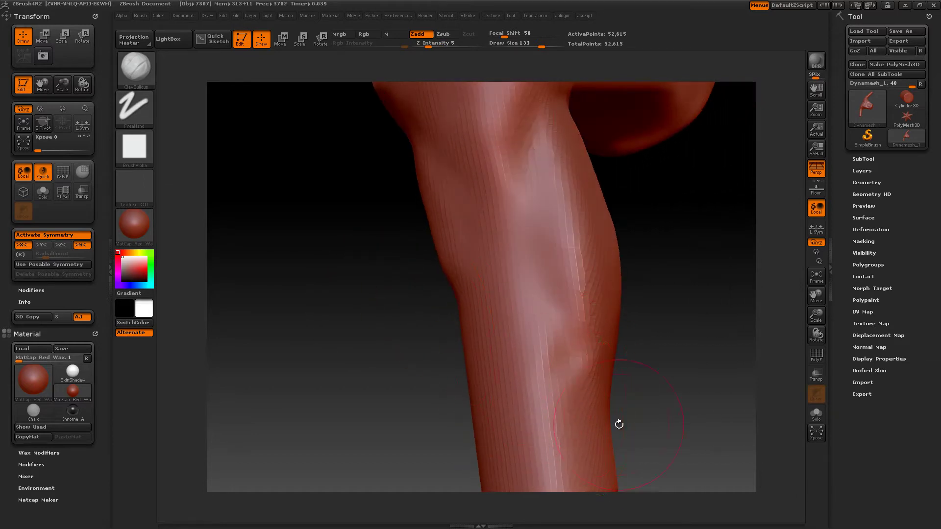
mouse_move(608, 423)
left_mouse_down()
mouse_move(628, 338)
mouse_move(609, 416)
mouse_move(629, 356)
mouse_move(628, 294)
mouse_move(620, 399)
mouse_move(625, 391)
left_mouse_up()
mouse_move(631, 345)
left_mouse_down()
mouse_move(564, 132)
mouse_move(582, 139)
mouse_move(584, 168)
mouse_move(592, 142)
mouse_move(583, 188)
mouse_move(583, 165)
mouse_move(611, 342)
left_mouse_up()
left_click_drag(567, 181, 558, 207, "shift")
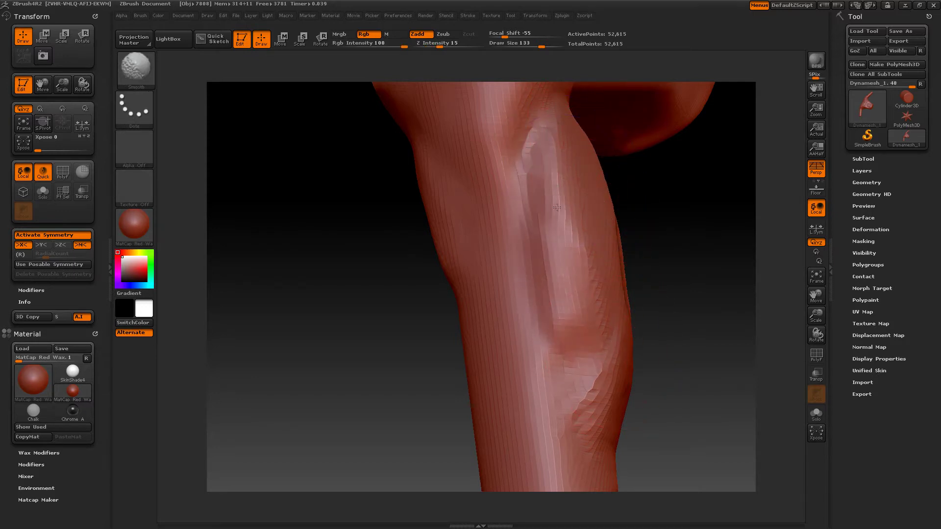
Step: Fill out and smooth the long upper-arm muscle with more ClayBuildup strokes, and remesh with DynaMesh
left_click_drag(709, 330, 642, 338)
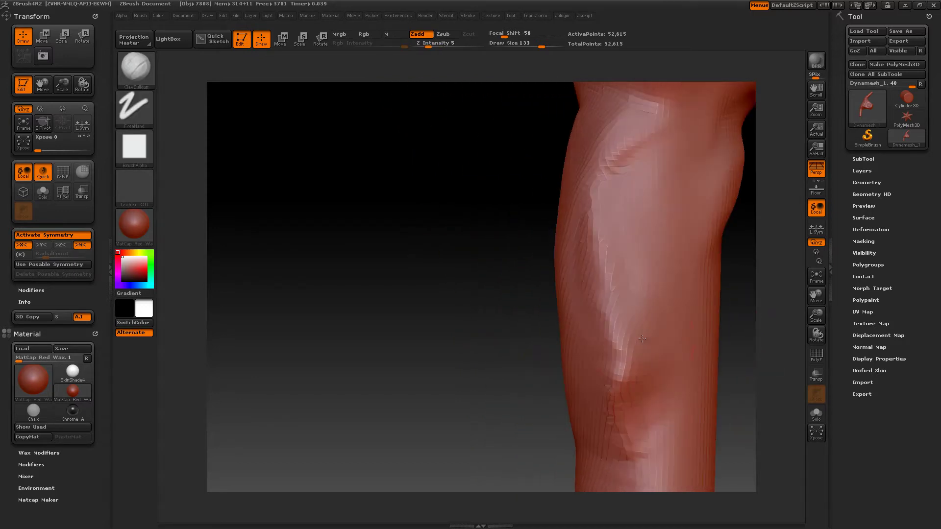
mouse_move(649, 148)
left_mouse_down()
mouse_move(662, 254)
mouse_move(632, 397)
left_mouse_up()
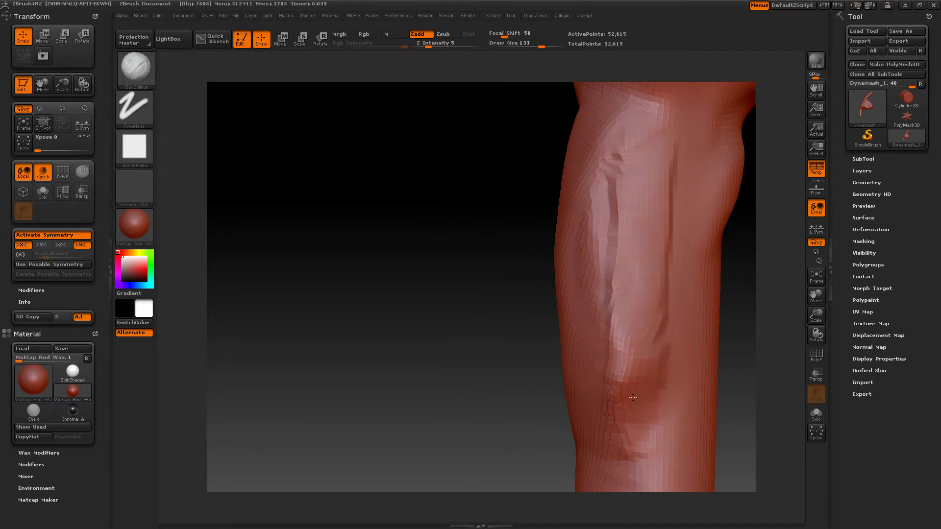
mouse_move(641, 226)
left_mouse_down("shift")
mouse_move(615, 196)
mouse_move(605, 343)
left_mouse_up("shift")
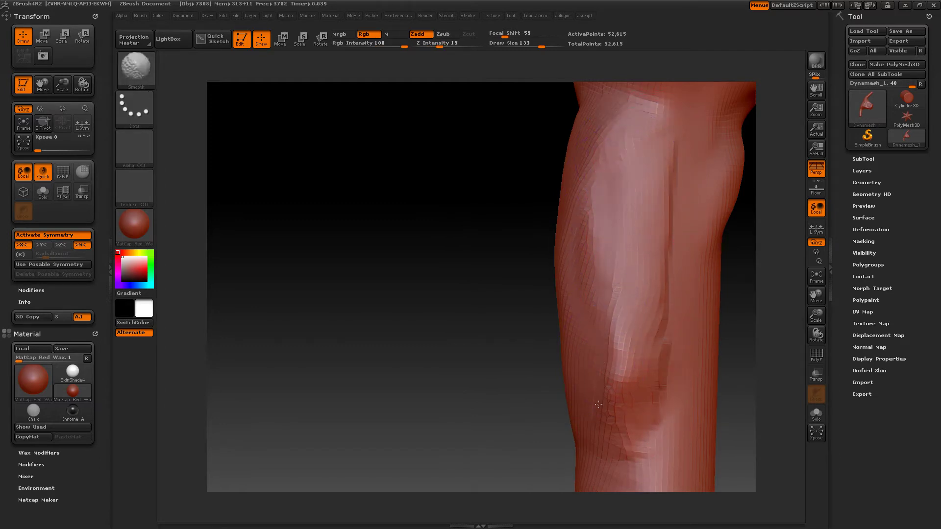
left_click_drag(444, 280, 455, 296, "ctrl")
Step: Refine the long upper-arm muscle with another clay pass and smoothing, and remesh again
left_click_drag(603, 177, 599, 411, "shift")
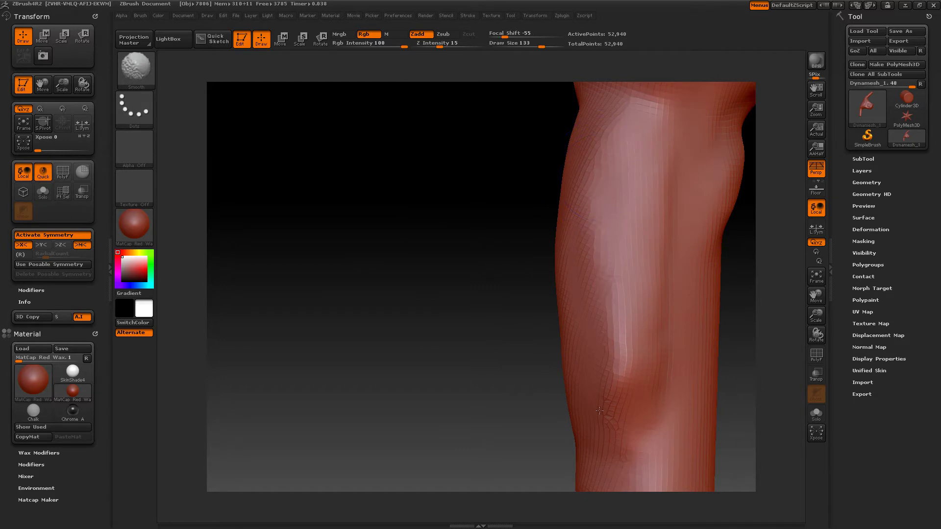
left_click_drag(612, 147, 630, 372)
left_click_drag(598, 196, 607, 305, "shift")
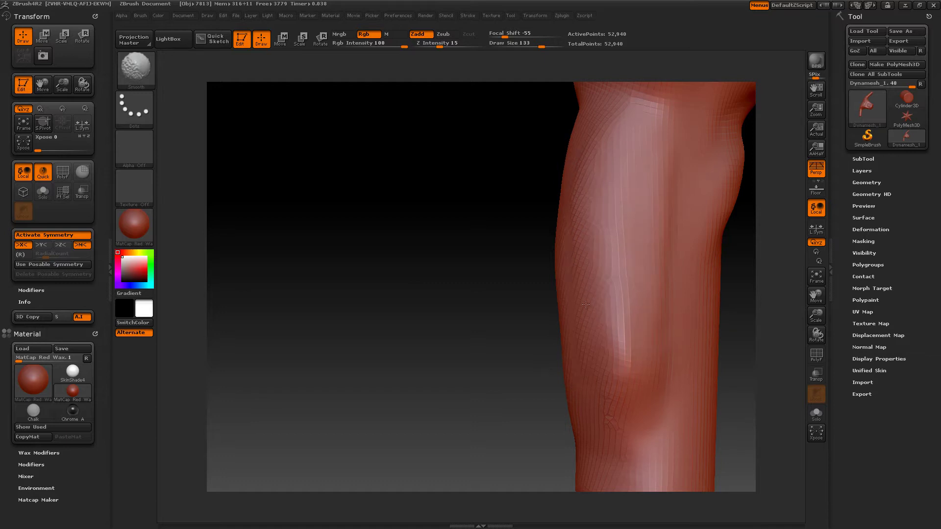
left_click_drag(418, 295, 451, 326, "ctrl")
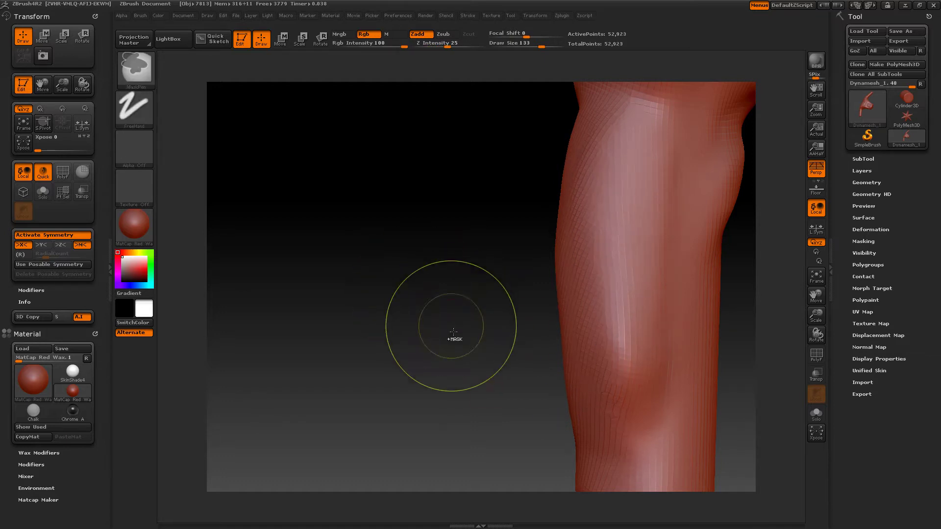
Step: Smooth the upper-arm muscle beside the armpit and reduce the brush's draw size to 80
mouse_move(410, 274)
left_mouse_down()
mouse_move(451, 252)
mouse_move(463, 205)
mouse_move(448, 295)
mouse_move(440, 274)
mouse_move(453, 260)
left_mouse_up()
key("shift")
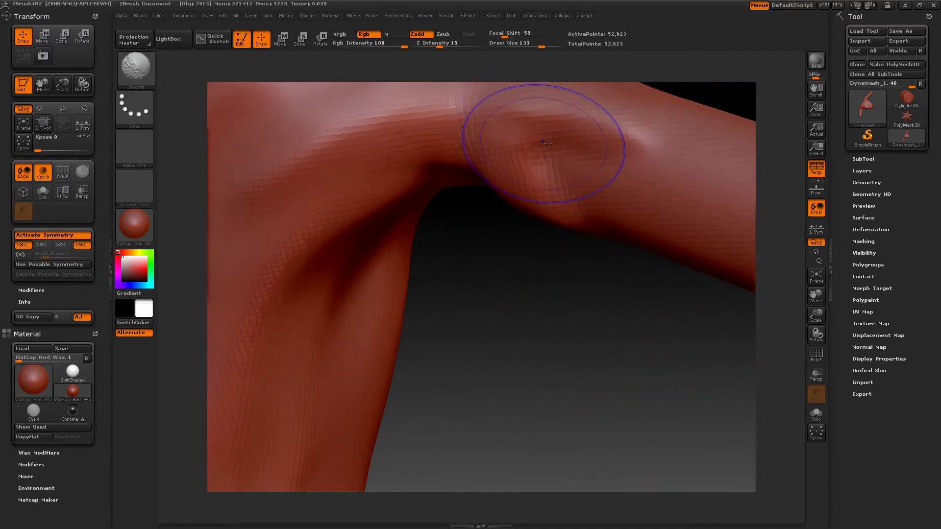
mouse_move(536, 306)
left_mouse_down()
mouse_move(536, 283)
mouse_move(523, 286)
mouse_move(584, 352)
mouse_move(580, 265)
mouse_move(541, 324)
mouse_move(517, 237)
mouse_move(500, 236)
mouse_move(504, 266)
mouse_move(498, 198)
left_mouse_up()
key("space")
left_click_drag(491, 256, 501, 276)
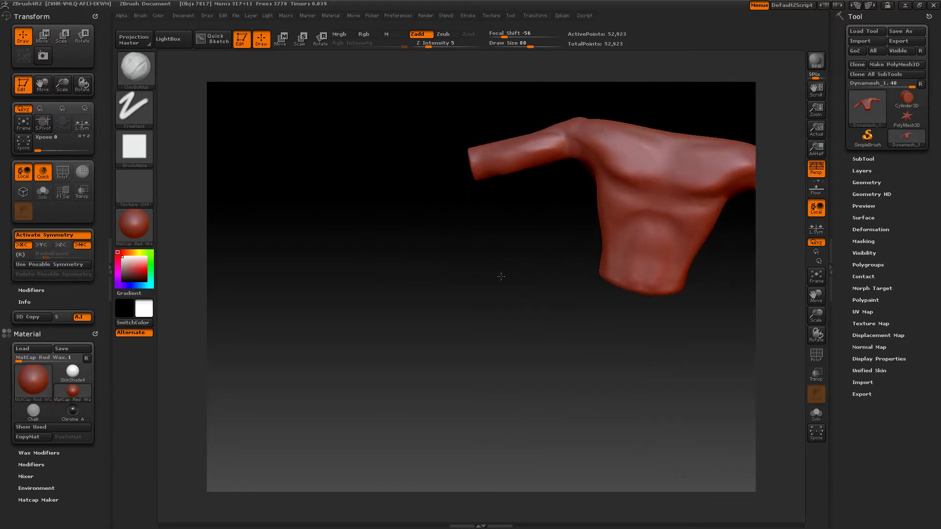
Step: Pull the torso's flat bottom end far downward into a long tapered tip with the Move Topological brush
mouse_move(556, 290)
left_mouse_down()
mouse_move(542, 284)
mouse_move(549, 272)
mouse_move(470, 327)
mouse_move(390, 321)
left_mouse_up()
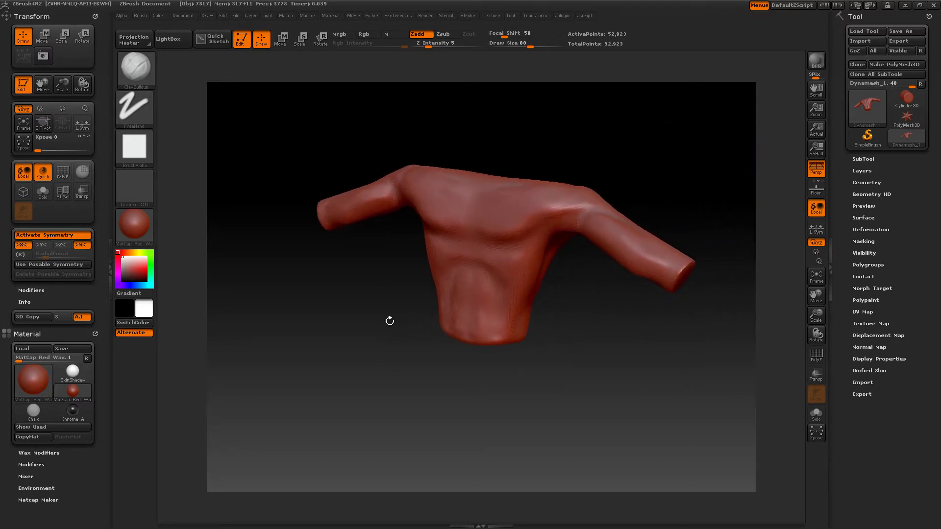
left_click_drag(582, 339, 595, 334)
key("space")
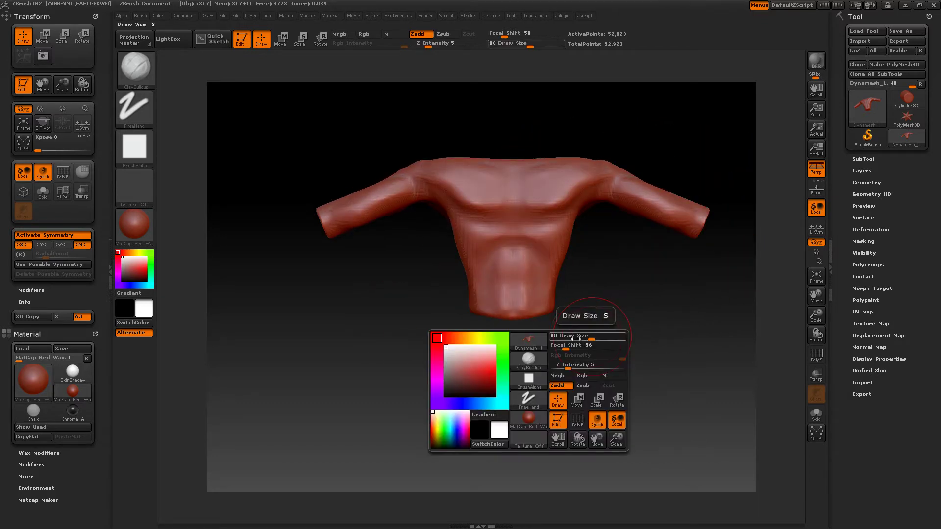
left_click(534, 356)
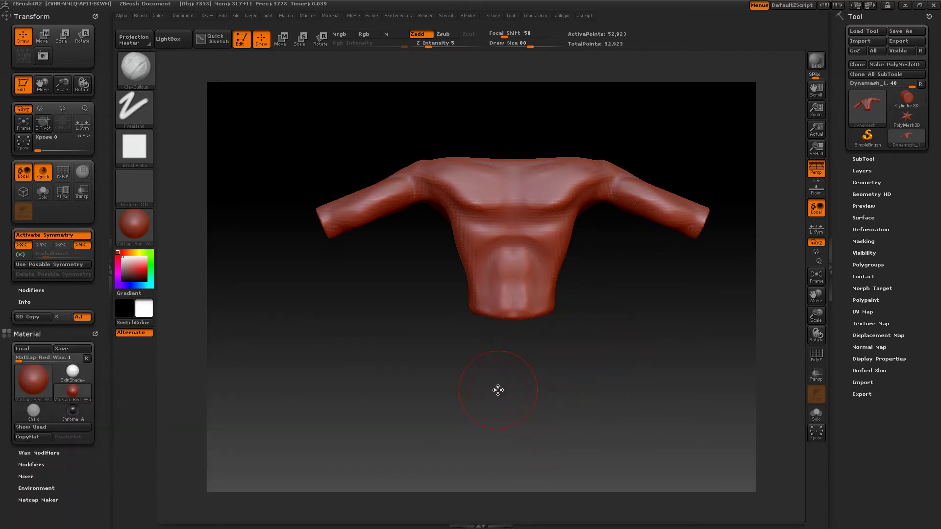
key("space")
left_click(431, 401)
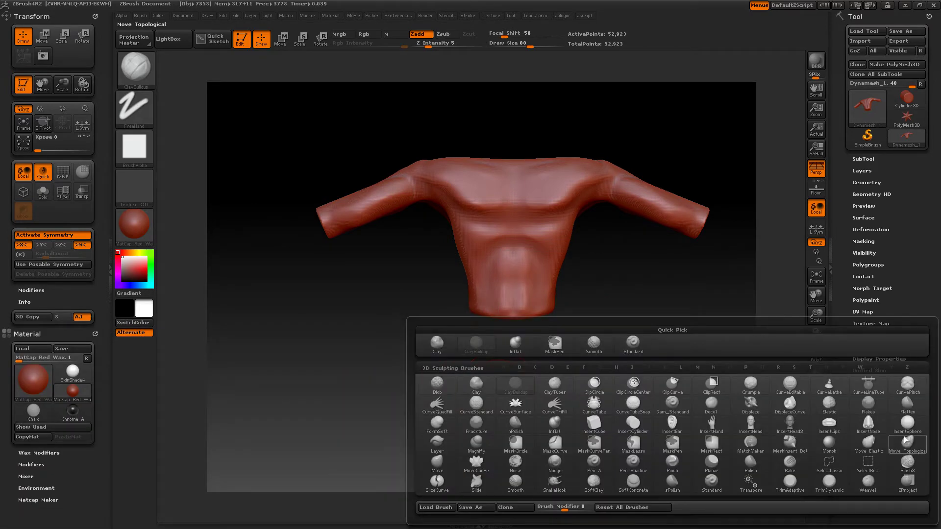
left_click(906, 440)
left_click_drag(625, 392, 623, 343)
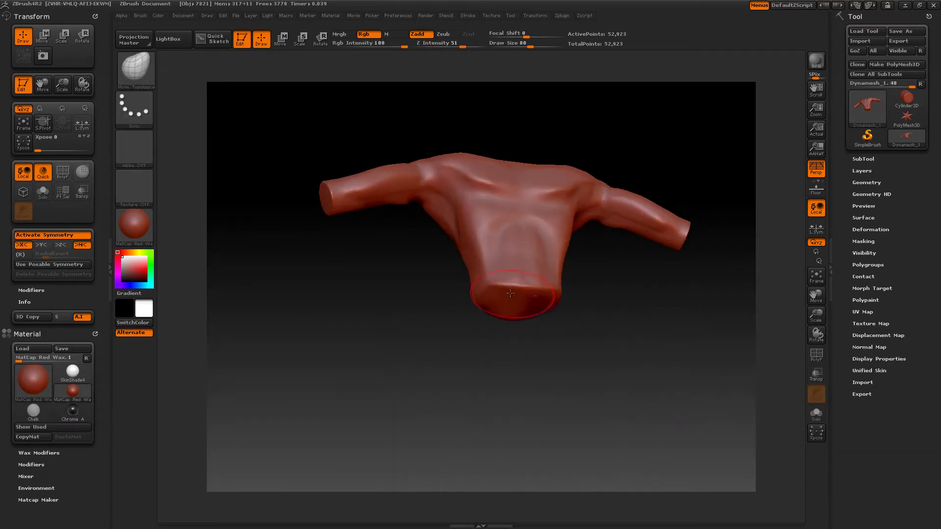
left_click_drag(499, 291, 513, 321)
mouse_move(607, 338)
left_mouse_down()
mouse_move(613, 304)
mouse_move(503, 316)
mouse_move(540, 343)
left_mouse_up()
left_click_drag(597, 332, 515, 328)
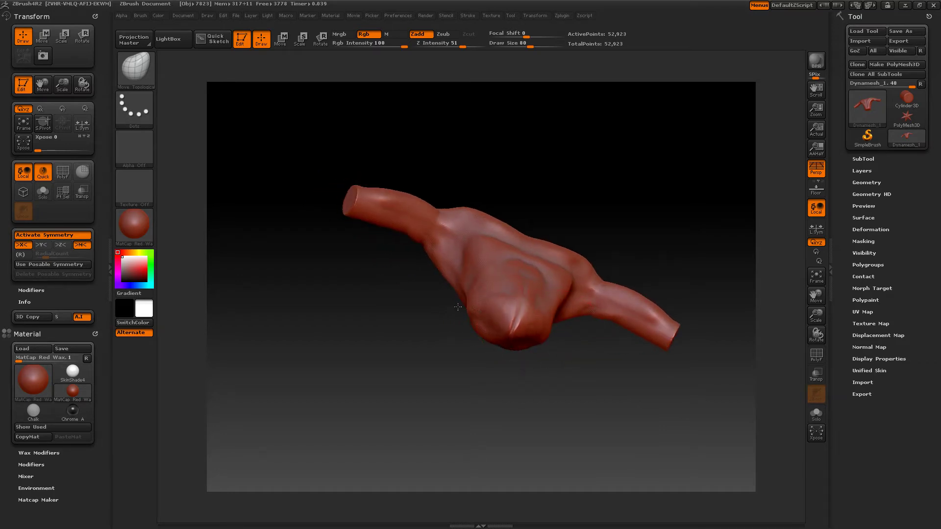
Step: Smooth the creased end of the tapered tip pulled from the torso's bottom
key("shift")
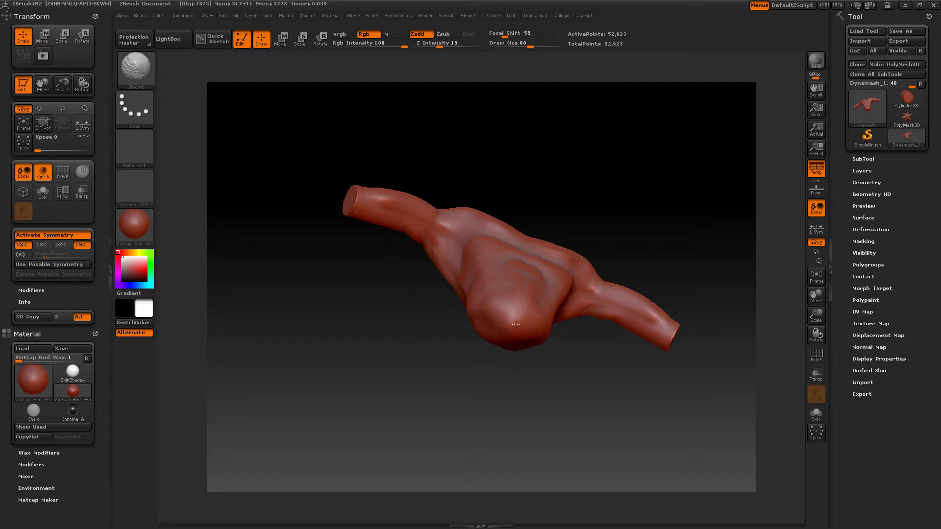
left_click_drag(515, 326, 519, 333)
mouse_move(588, 346)
left_mouse_down()
mouse_move(604, 422)
mouse_move(552, 381)
mouse_move(554, 356)
mouse_move(520, 343)
left_mouse_up()
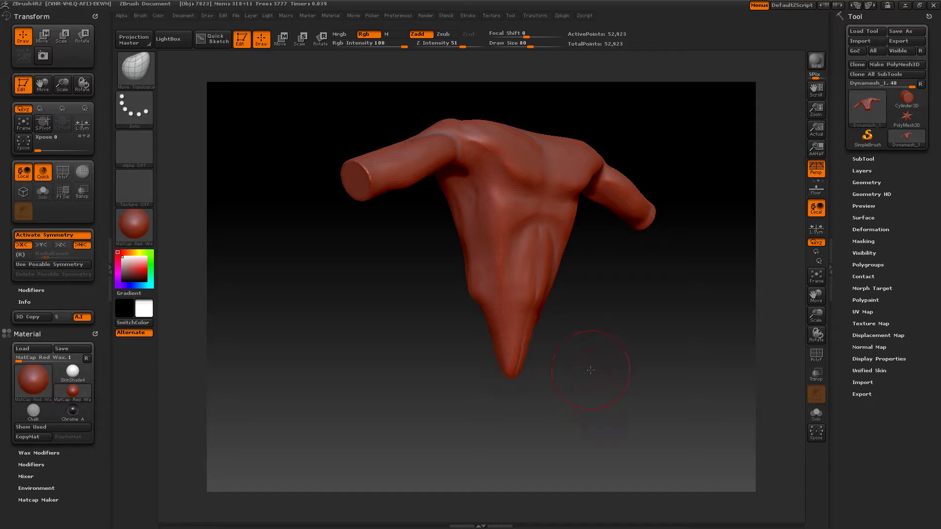
left_click_drag(591, 370, 557, 357)
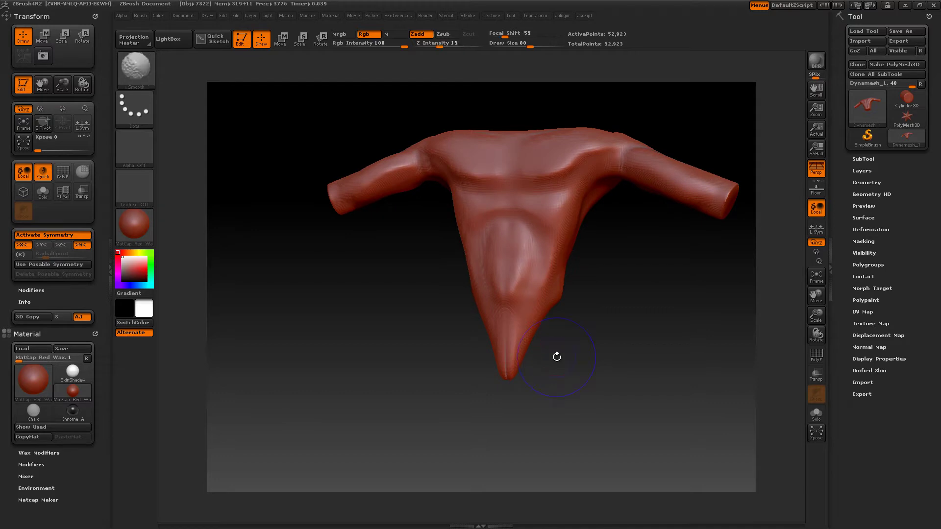
key("shift+f")
left_click_drag(585, 354, 593, 343, "shift")
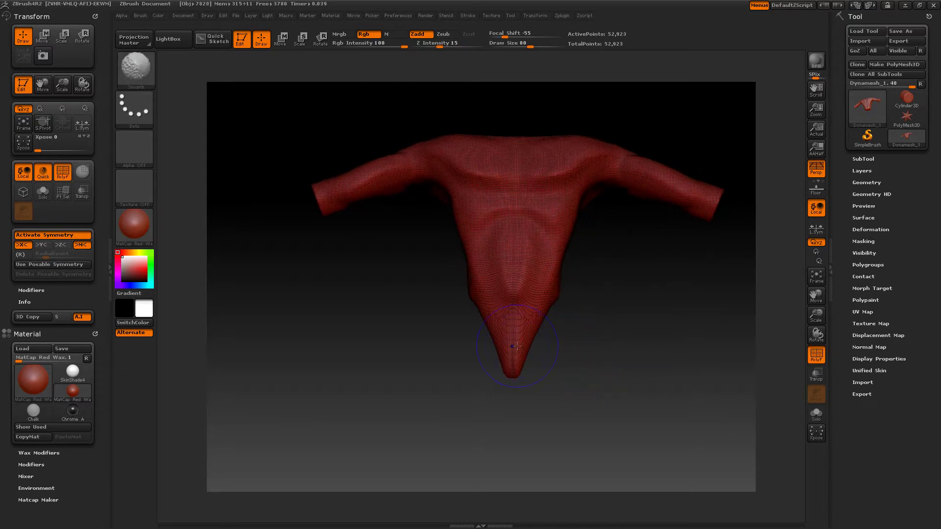
left_click(586, 344, "ctrl")
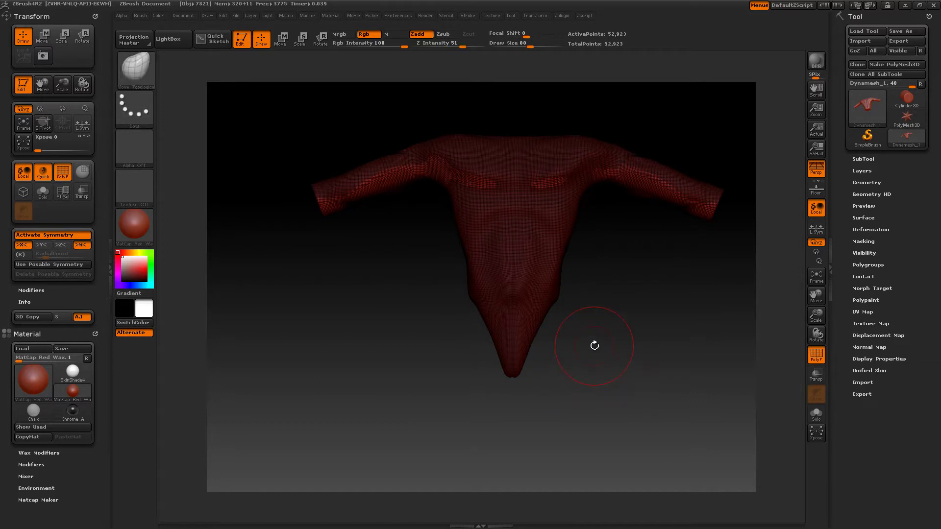
key("shift+f")
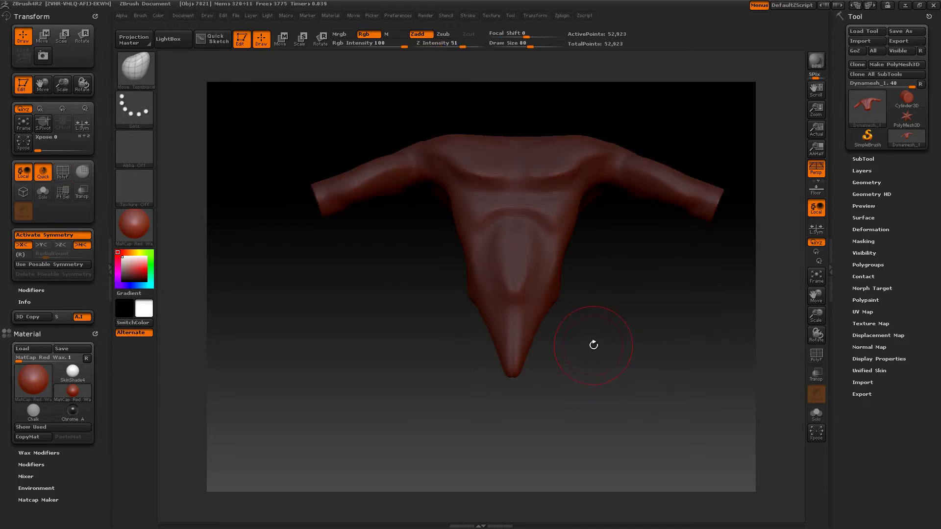
key("ctrl")
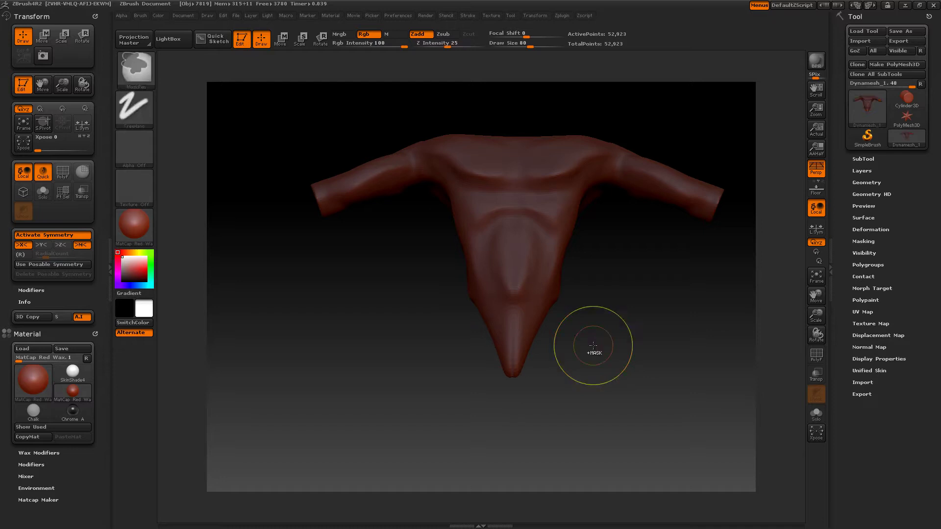
key("ctrl+z")
left_click_drag(592, 345, 576, 336, "ctrl")
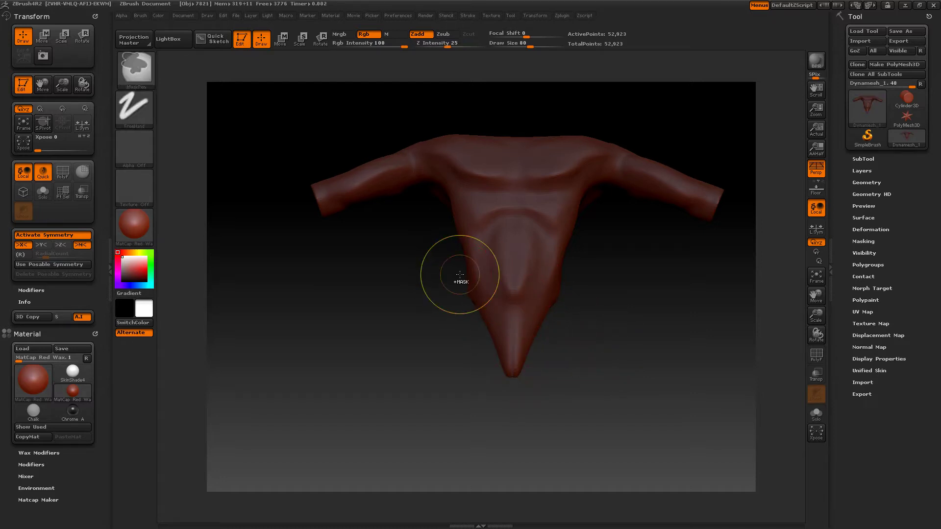
left_click_drag(460, 274, 525, 315, "ctrl")
left_click_drag(379, 299, 423, 338, "ctrl")
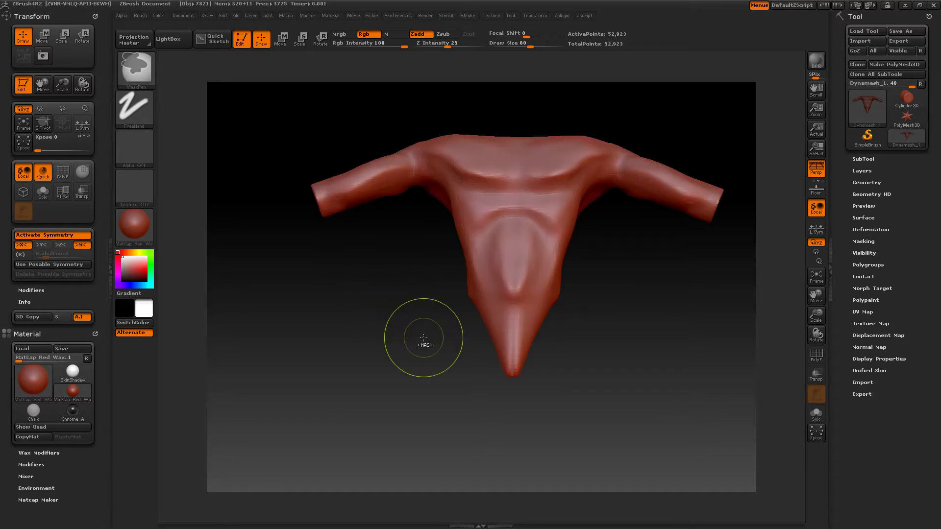
Step: Remesh the torso with DynaMesh and inspect the tapered tip's polygons in wireframe
left_click_drag(587, 337, 609, 354, "ctrl")
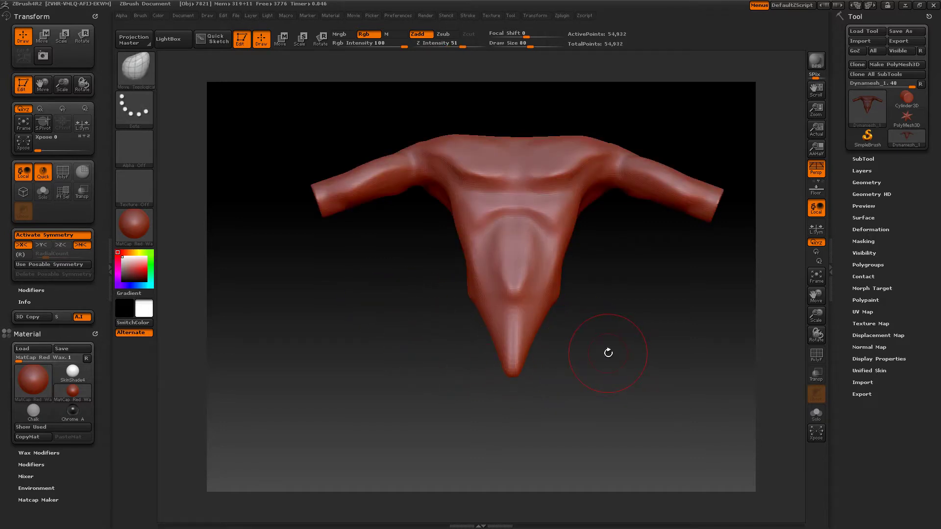
left_click_drag(608, 356, 637, 463, "alt")
key("shift+f")
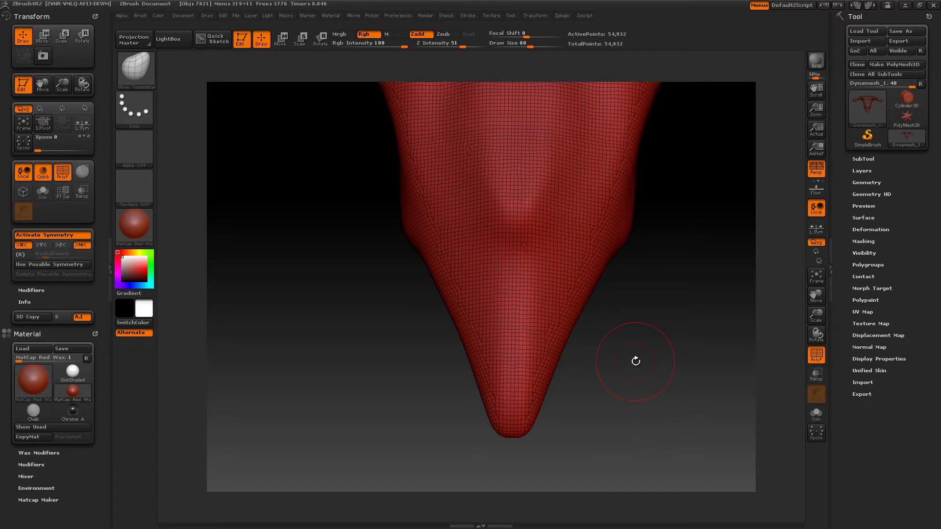
key("shift")
key("shift+f")
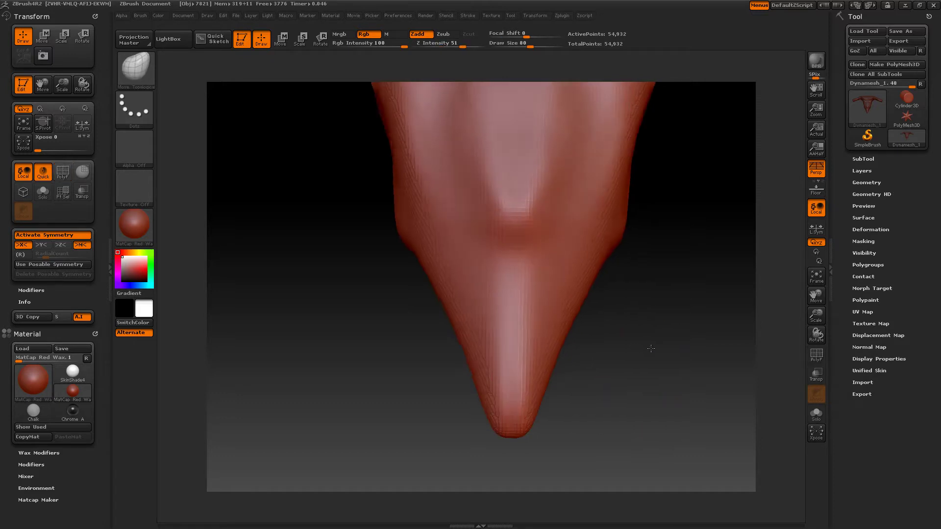
left_click_drag(638, 358, 642, 338)
left_click_drag(461, 253, 474, 326)
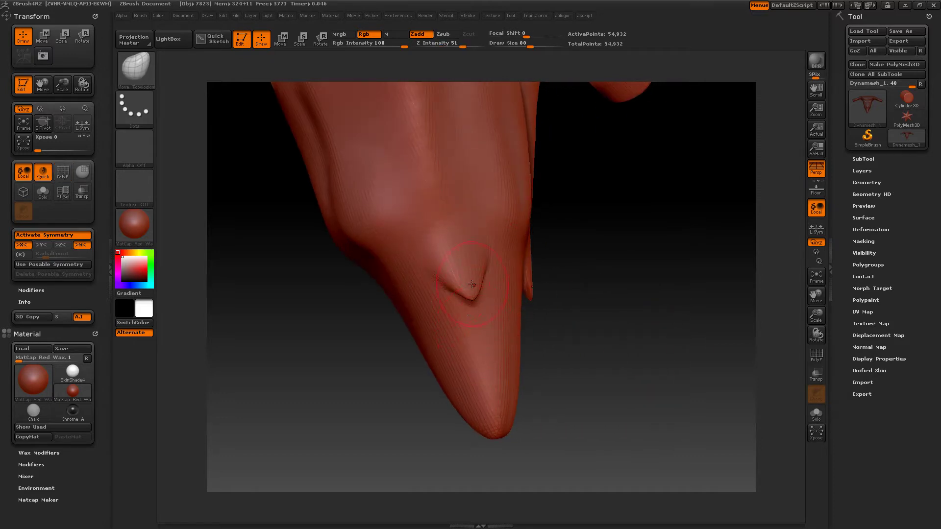
mouse_move(472, 284)
left_mouse_down()
mouse_move(520, 314)
mouse_move(596, 303)
left_mouse_up()
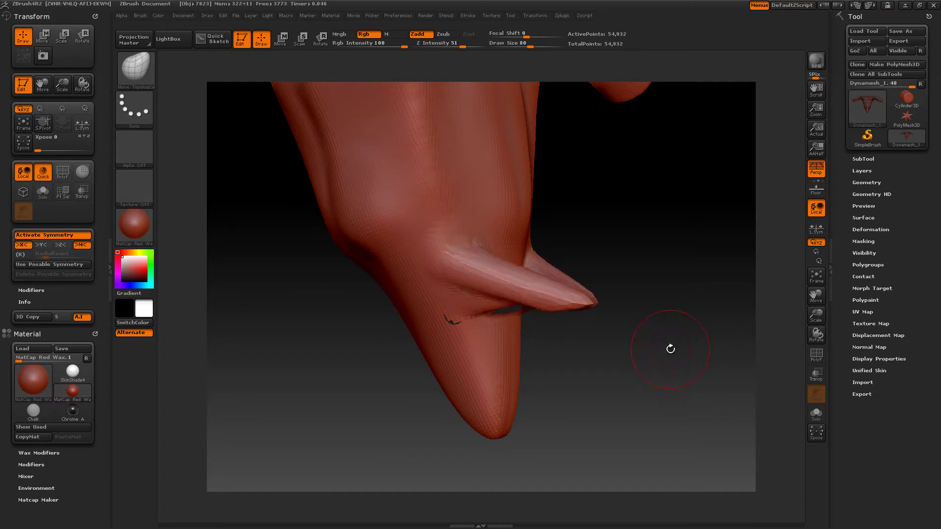
left_click_drag(670, 349, 631, 363)
mouse_move(505, 317)
left_mouse_down()
mouse_move(322, 343)
mouse_move(296, 359)
left_mouse_up()
mouse_move(621, 415)
left_mouse_down()
mouse_move(659, 395)
mouse_move(679, 322)
mouse_move(639, 362)
mouse_move(653, 415)
mouse_move(682, 340)
mouse_move(701, 349)
left_mouse_up()
key("ctrl+z")
key("ctrl+z")
key("ctrl+z")
key("ctrl+z")
Step: Set the brush's draw size to 186 and widen the lower part of the torso's tapered tip with Move Topological
key("space")
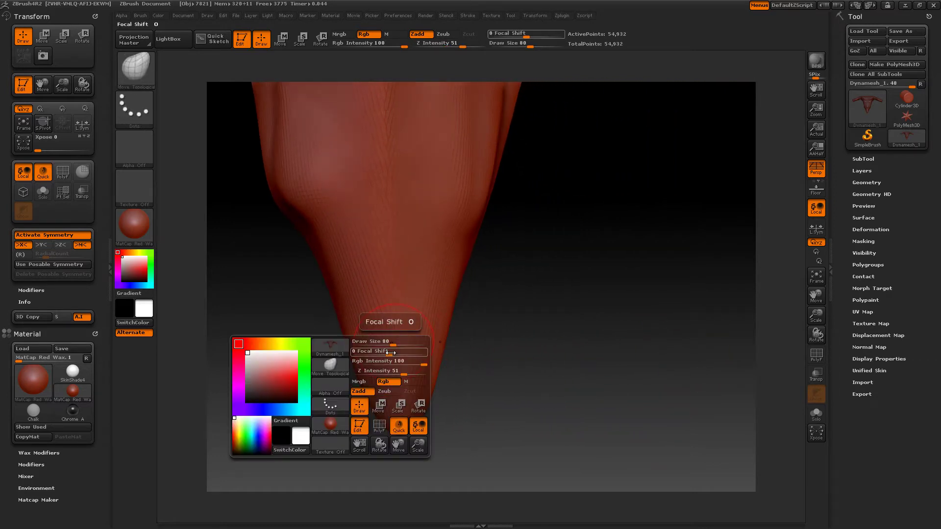
mouse_move(394, 343)
left_mouse_down()
mouse_move(414, 342)
mouse_move(411, 301)
mouse_move(428, 321)
left_mouse_up()
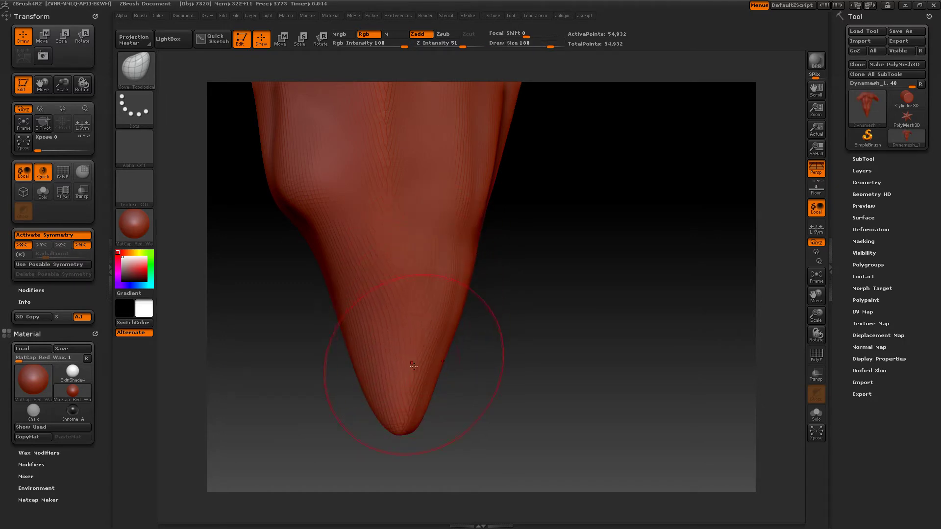
mouse_move(413, 365)
left_mouse_down()
mouse_move(426, 370)
mouse_move(432, 398)
left_mouse_up()
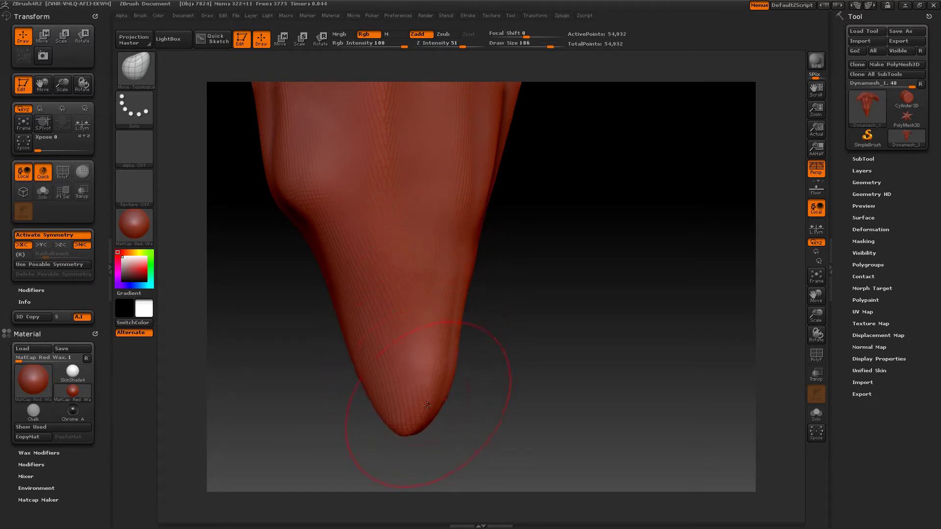
Step: Pull the back's lower corners and inner edges downward into two rounded buttocks divided by a central cleft
left_click_drag(311, 313, 544, 311)
mouse_move(504, 206)
left_mouse_down()
mouse_move(507, 238)
mouse_move(520, 239)
mouse_move(522, 253)
left_mouse_up()
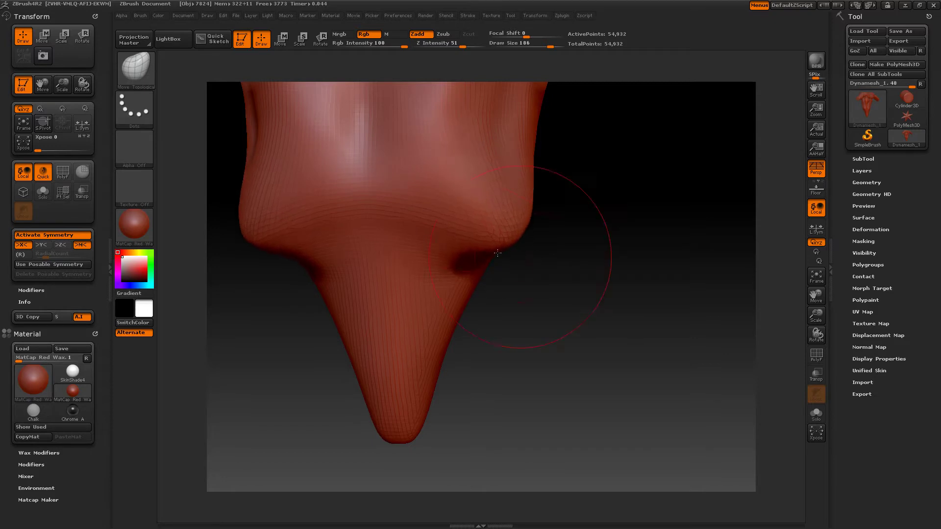
mouse_move(468, 230)
left_mouse_down()
mouse_move(451, 270)
mouse_move(389, 258)
mouse_move(371, 265)
left_mouse_up()
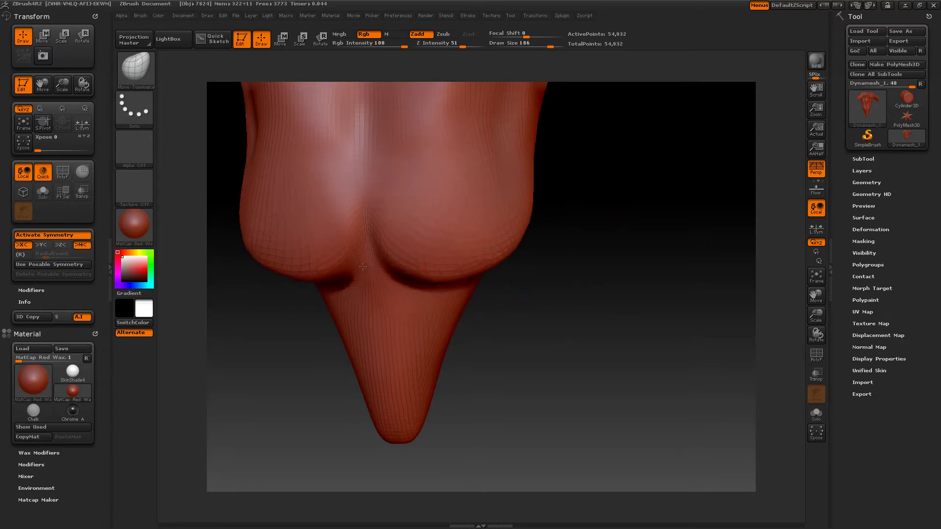
left_click_drag(490, 236, 510, 255)
mouse_move(598, 254)
left_mouse_down()
mouse_move(578, 258)
mouse_move(686, 230)
left_mouse_up()
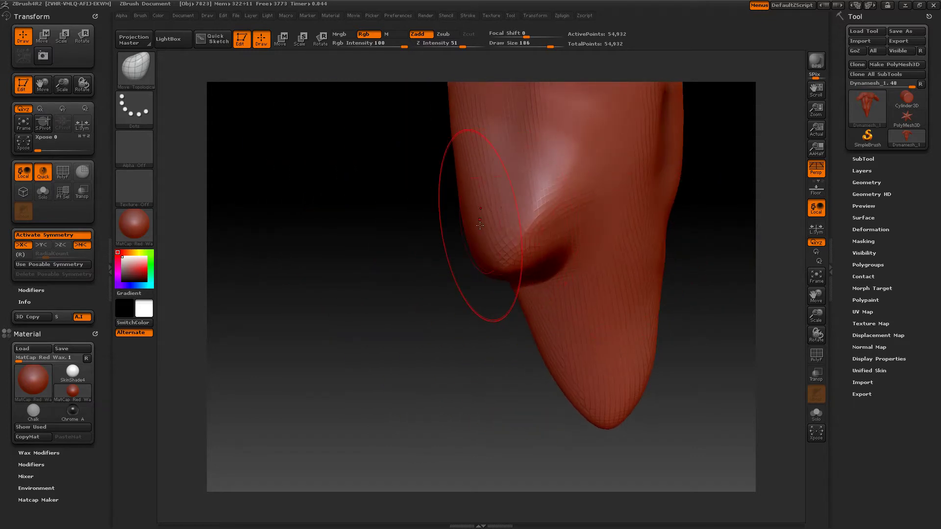
Step: Pull the buttocks backward and downward for fuller volume, and draw their inner sides together along the cleft
mouse_move(480, 225)
left_mouse_down()
mouse_move(412, 256)
mouse_move(459, 278)
left_mouse_up()
mouse_move(751, 267)
left_mouse_down()
mouse_move(711, 267)
mouse_move(721, 260)
mouse_move(681, 230)
left_mouse_up()
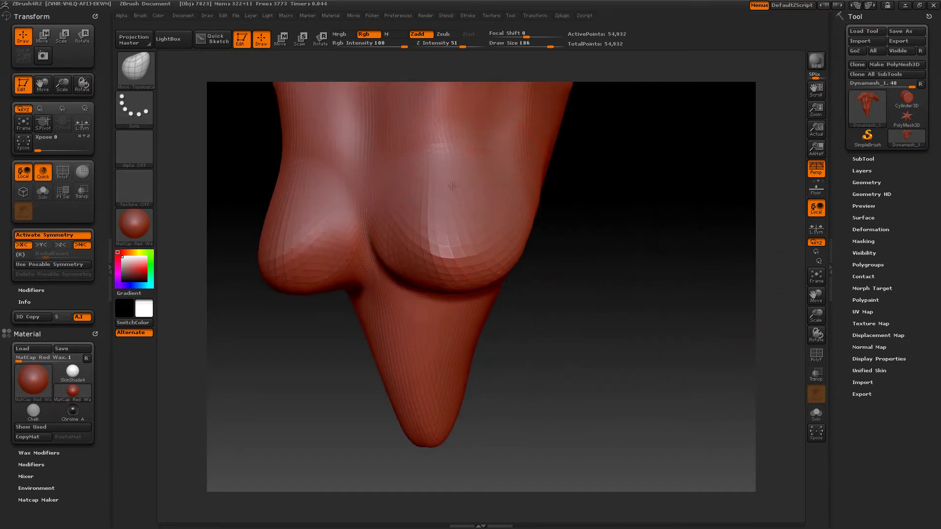
left_click_drag(452, 186, 455, 200)
left_click_drag(594, 201, 512, 195)
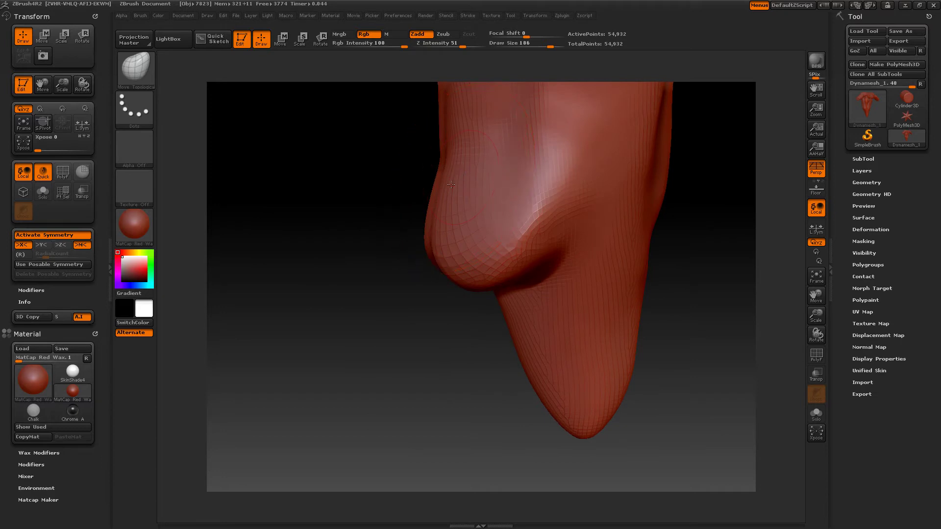
left_click_drag(451, 184, 429, 182)
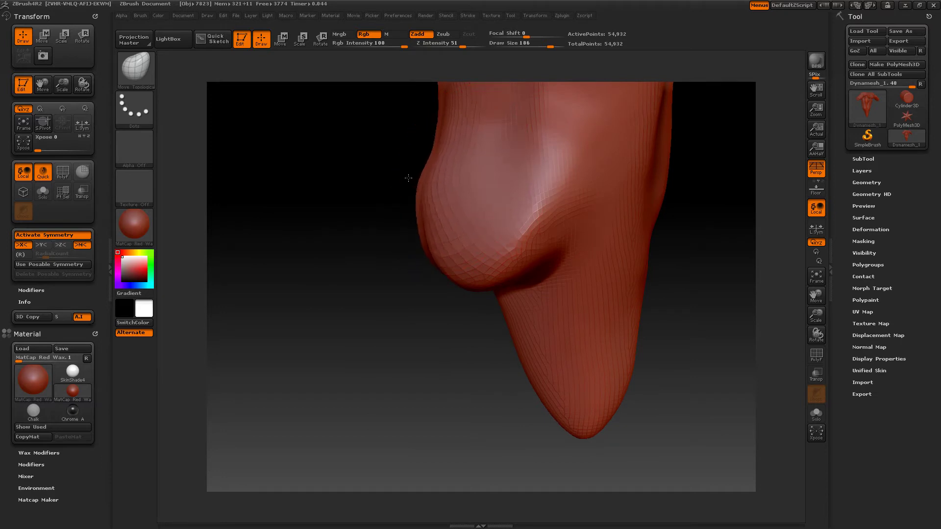
left_click_drag(661, 276, 551, 248)
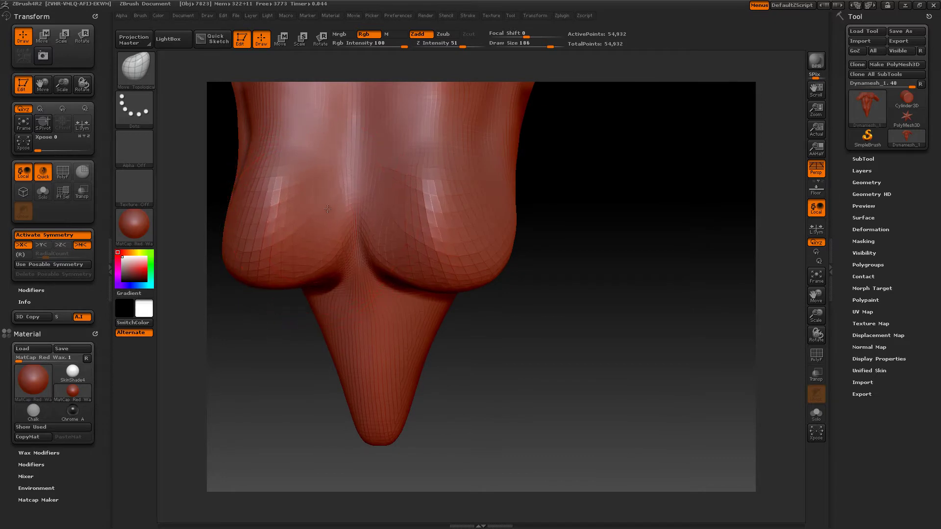
left_click_drag(328, 209, 372, 203)
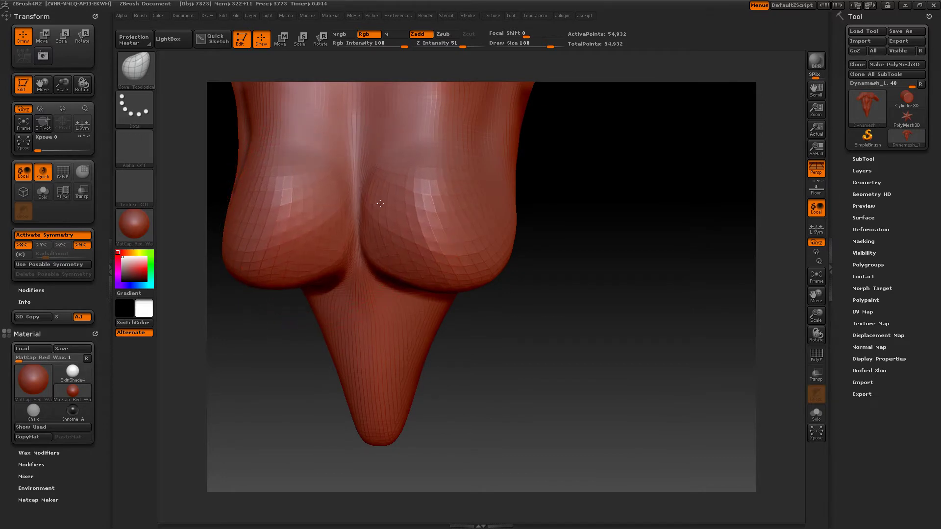
Step: Remesh the torso with DynaMesh and inspect the polygons around the buttocks and cleft
mouse_move(599, 259)
left_mouse_down()
mouse_move(602, 223)
mouse_move(610, 250)
mouse_move(599, 284)
mouse_move(609, 249)
mouse_move(624, 275)
left_mouse_up()
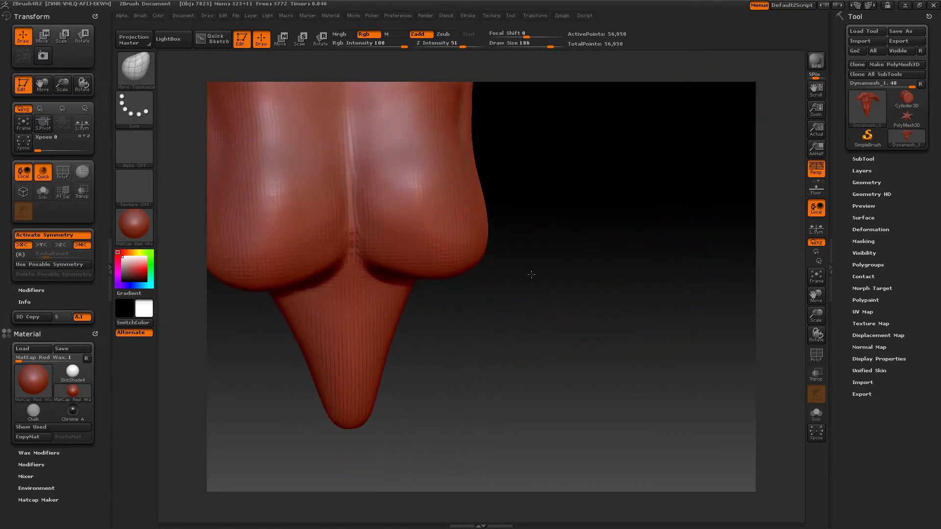
left_click_drag(530, 273, 592, 275)
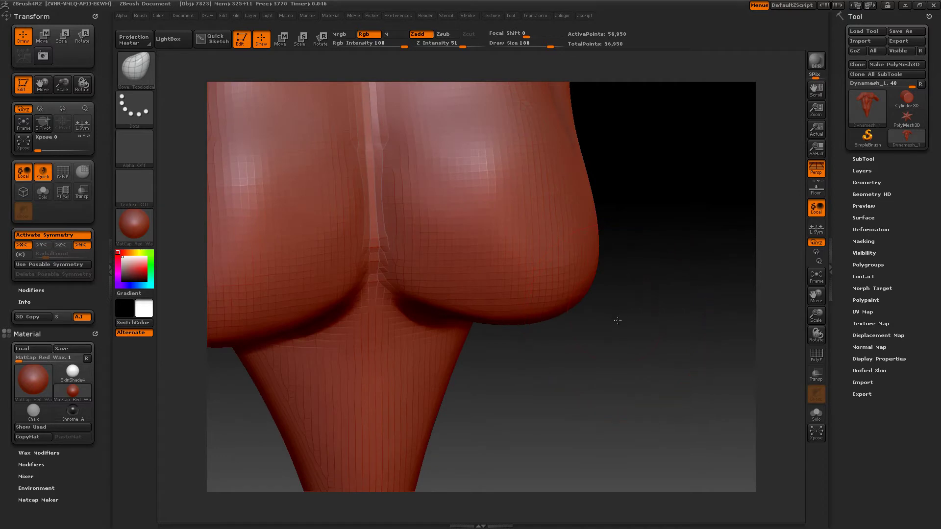
mouse_move(617, 320)
left_mouse_down("alt")
mouse_move(601, 262)
mouse_move(507, 268)
mouse_move(415, 255)
left_mouse_up("alt")
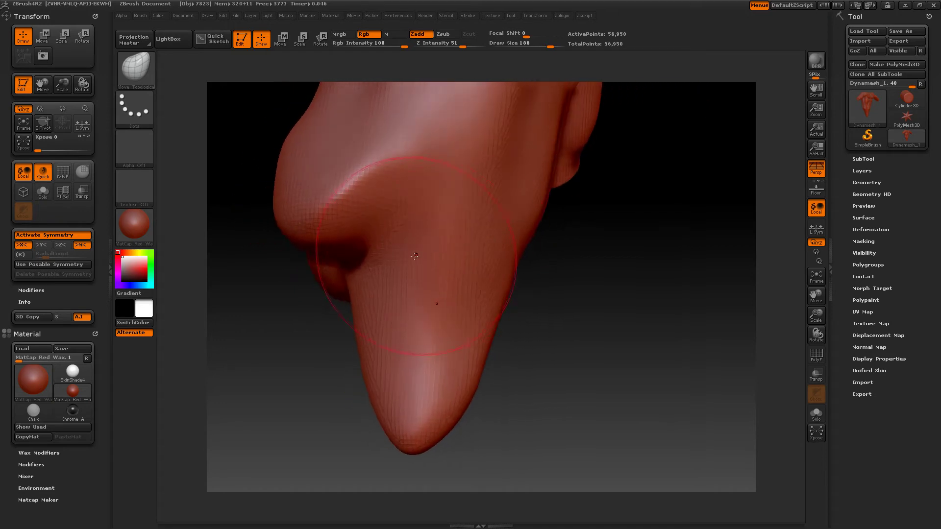
Step: Set the brush's draw size to 249 and push the tapered tip upward into a short, blunt end
mouse_move(614, 273)
left_mouse_down()
mouse_move(586, 279)
mouse_move(690, 278)
left_mouse_up()
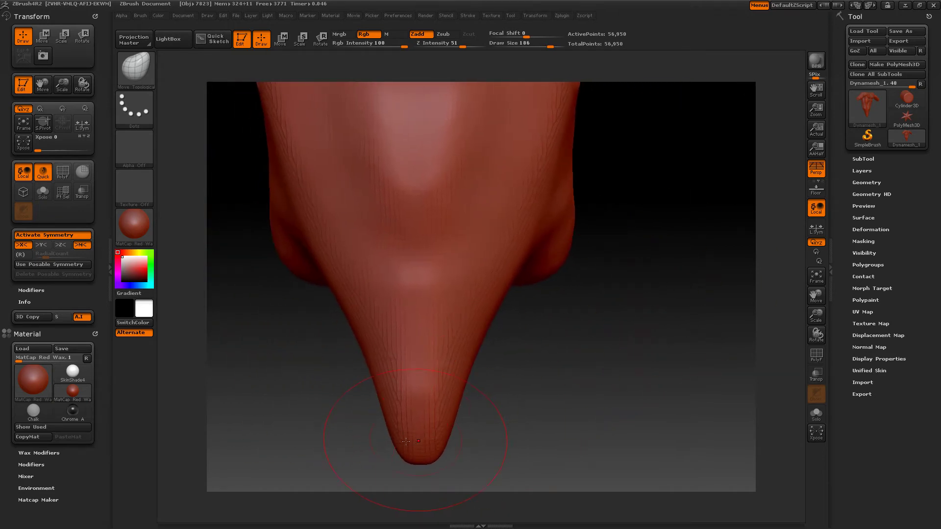
key("space")
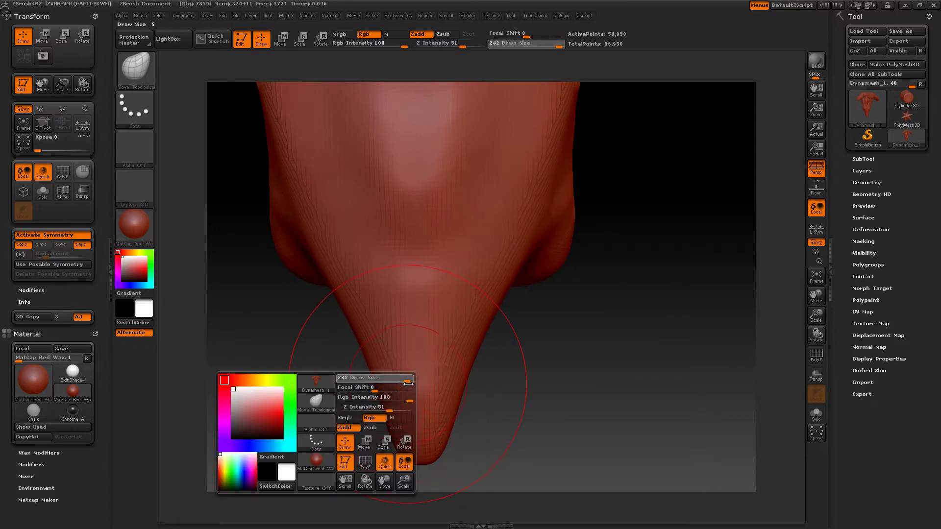
left_click_drag(408, 384, 390, 373)
left_click_drag(410, 416, 410, 361)
mouse_move(552, 381)
left_mouse_down()
mouse_move(580, 348)
mouse_move(576, 323)
left_mouse_up()
Step: Smooth the blunt lower end of the torso and remesh it with DynaMesh
left_click_drag(385, 376, 393, 392, "shift")
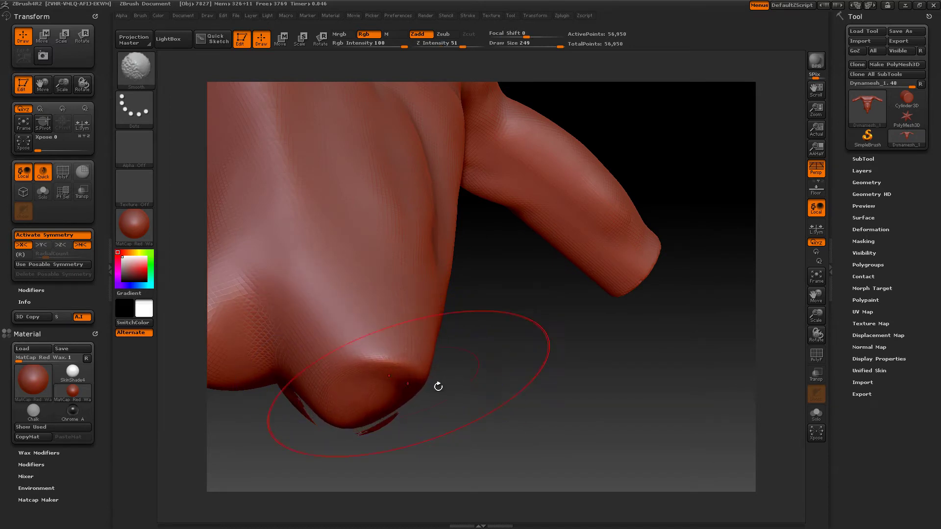
mouse_move(518, 379)
left_mouse_down("ctrl")
mouse_move(563, 395)
mouse_move(446, 389)
left_mouse_up("ctrl")
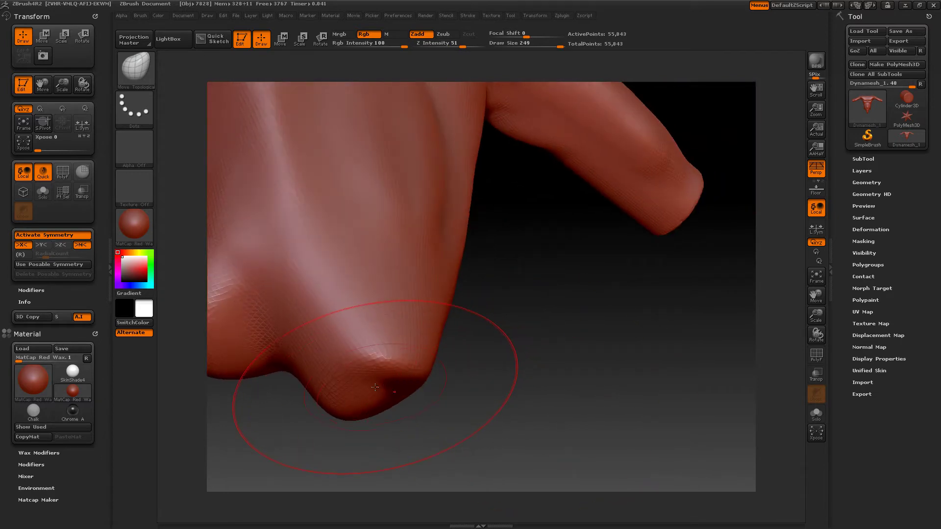
left_click_drag(375, 387, 382, 401, "shift")
left_click_drag(484, 375, 415, 390)
Step: Reshape the torso's lower end into a fuller rounded pelvis base and remesh it with DynaMesh
left_click_drag(375, 379, 371, 362)
left_click_drag(374, 396, 372, 431)
mouse_move(558, 396)
left_mouse_down()
mouse_move(533, 393)
mouse_move(568, 411)
left_mouse_up()
left_click_drag(402, 368, 401, 384)
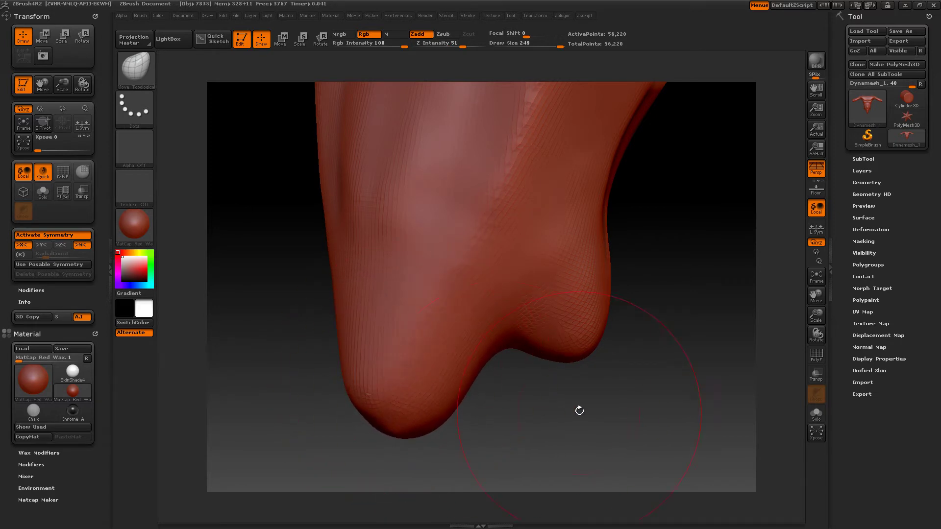
mouse_move(579, 411)
left_mouse_down()
mouse_move(563, 413)
mouse_move(574, 428)
left_mouse_up()
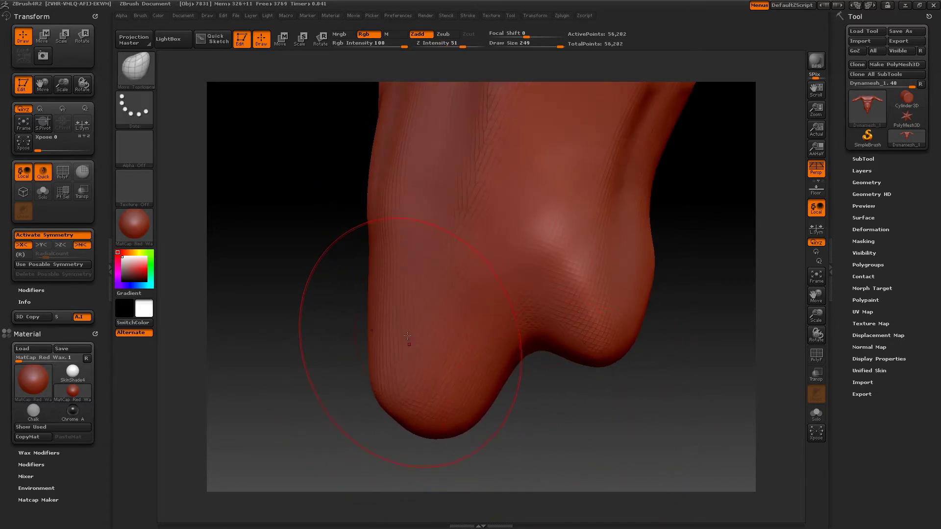
Step: Pull the lower abdomen's front profile slightly outward and push the area above it back in
left_click_drag(395, 286, 382, 281)
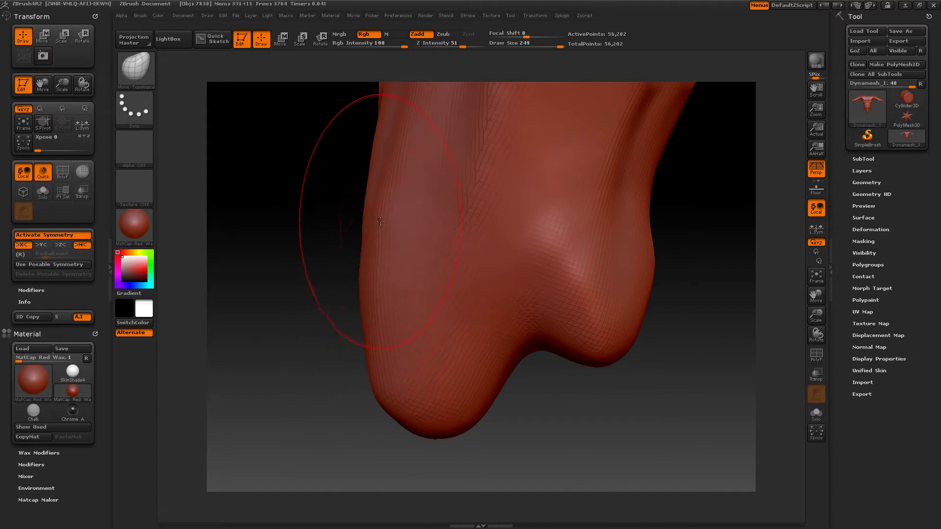
left_click_drag(381, 221, 389, 220)
left_click_drag(400, 174, 405, 173)
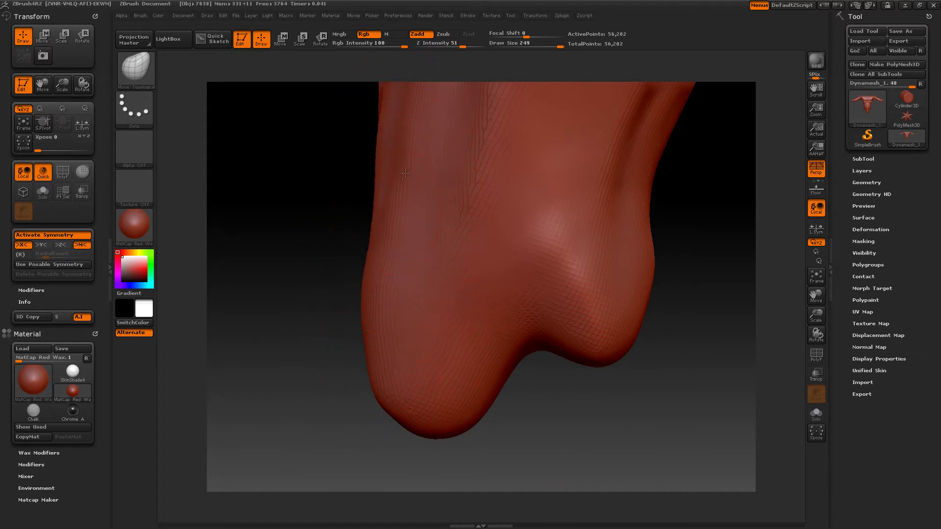
mouse_move(599, 391)
left_mouse_down()
mouse_move(618, 387)
mouse_move(563, 383)
left_mouse_up()
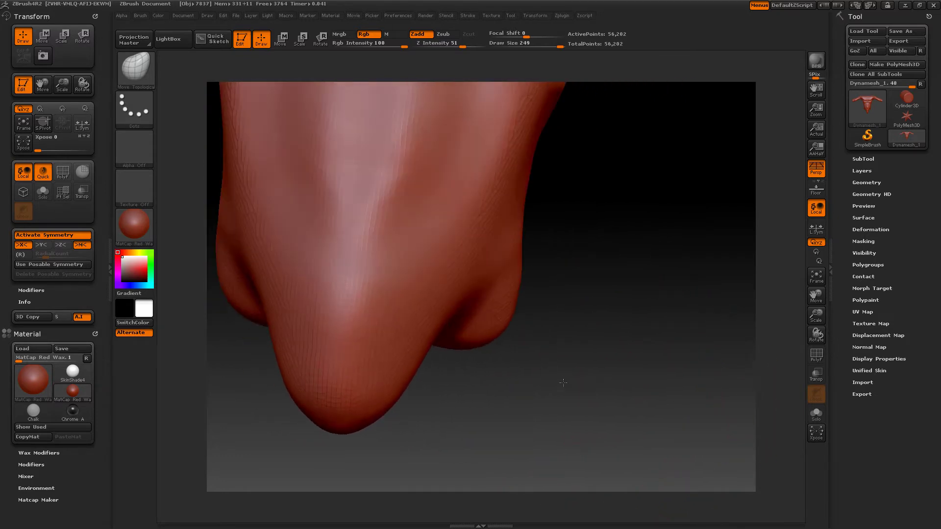
Step: Examine the whole torso's proportions from the front, back and side
key("shift")
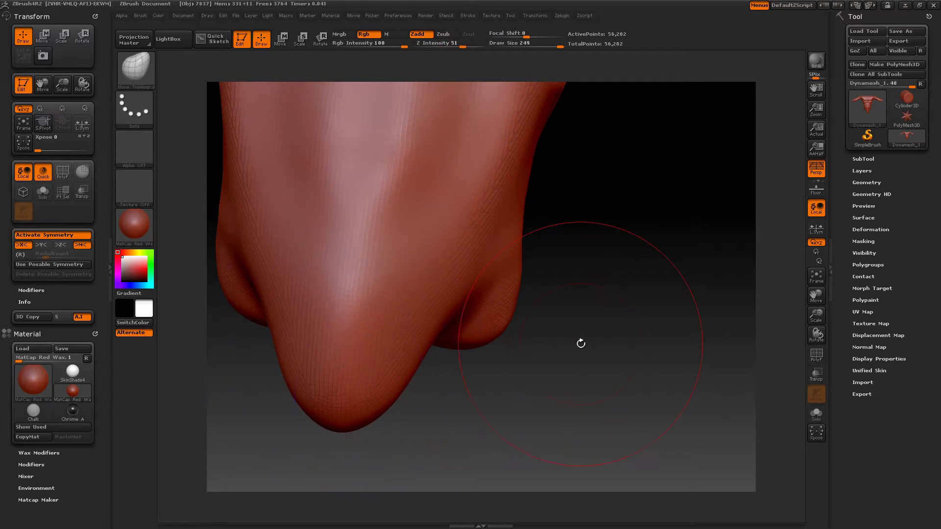
mouse_move(581, 344)
left_mouse_down()
mouse_move(577, 227)
mouse_move(486, 268)
mouse_move(587, 345)
left_mouse_up()
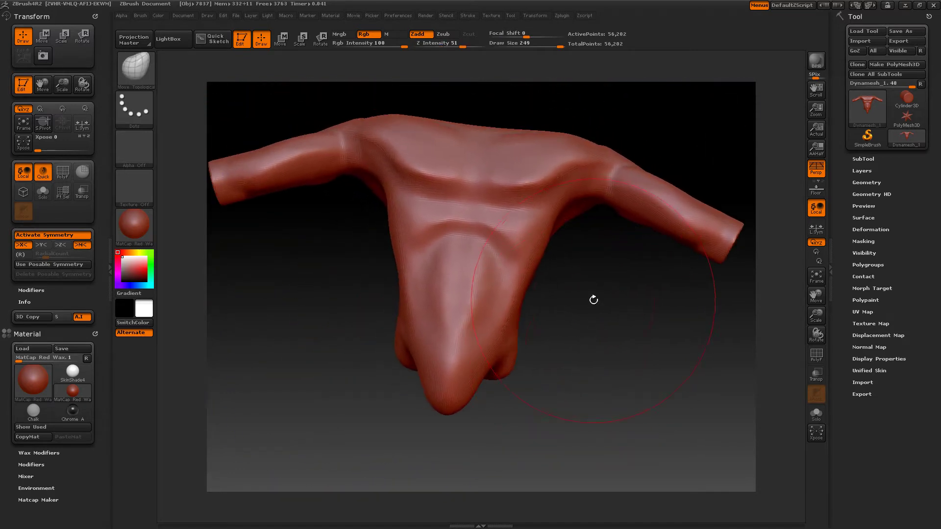
mouse_move(594, 300)
left_mouse_down()
mouse_move(594, 327)
mouse_move(689, 328)
mouse_move(685, 320)
mouse_move(510, 334)
mouse_move(581, 309)
mouse_move(592, 321)
left_mouse_up()
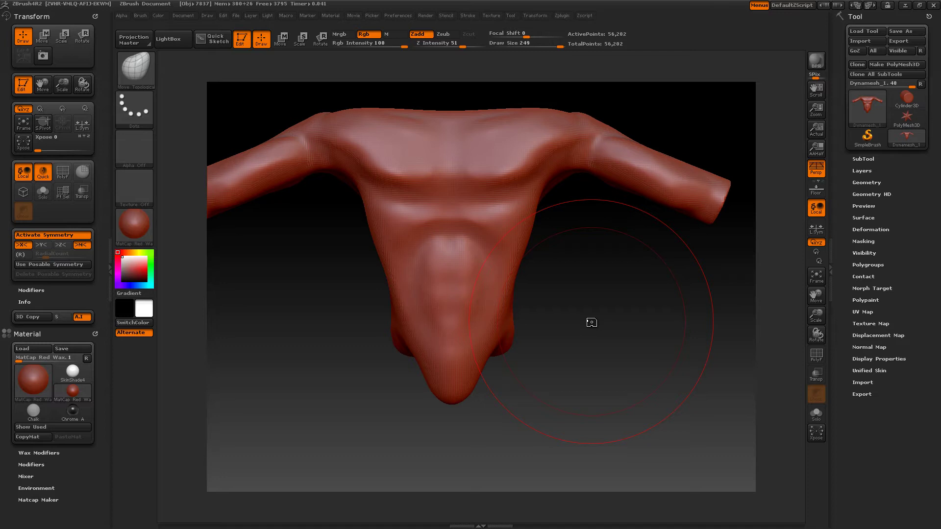
mouse_move(582, 359)
left_mouse_down()
mouse_move(631, 341)
mouse_move(583, 336)
mouse_move(598, 330)
left_mouse_up()
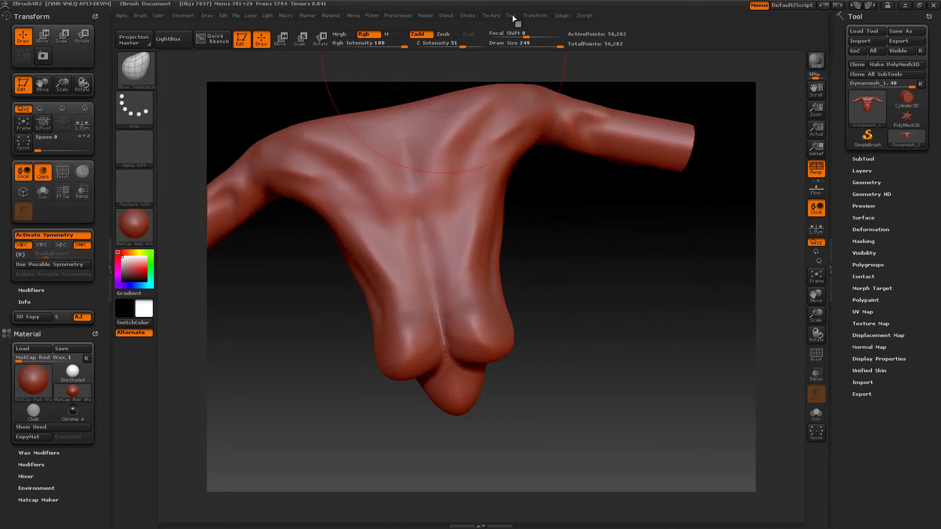
mouse_move(552, 257)
left_mouse_down()
mouse_move(601, 260)
mouse_move(643, 244)
left_mouse_up()
mouse_move(586, 267)
left_mouse_down()
mouse_move(612, 273)
mouse_move(658, 255)
left_mouse_up()
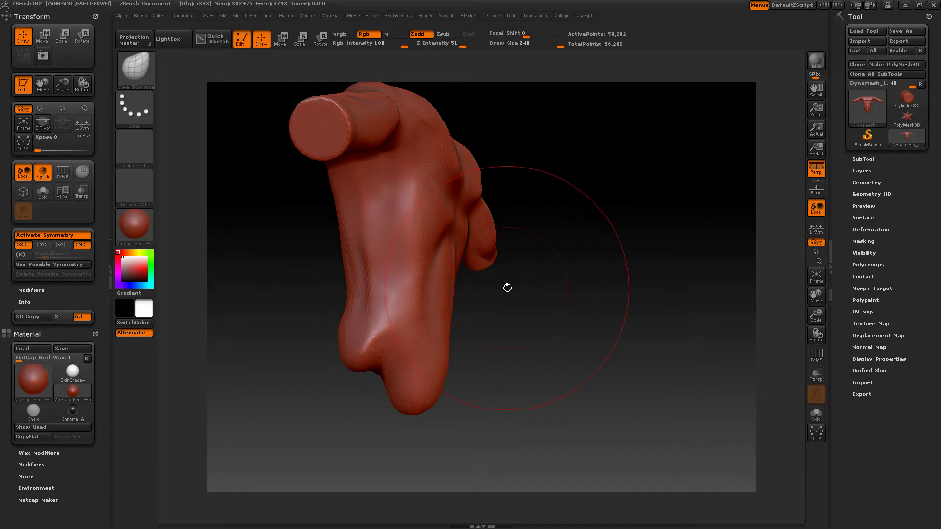
key("shift")
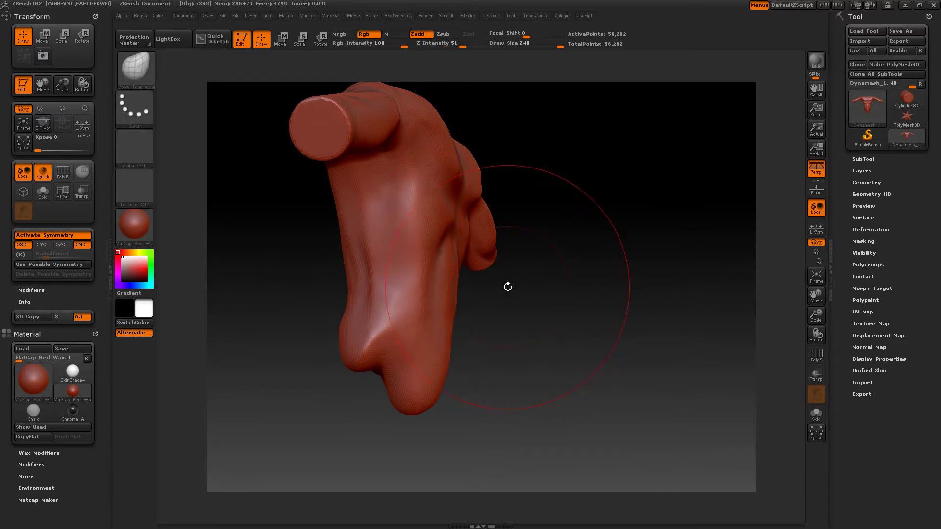
Step: With the draw size at 186, pull the upper buttock backward and push the lower-back profile inward
key("space")
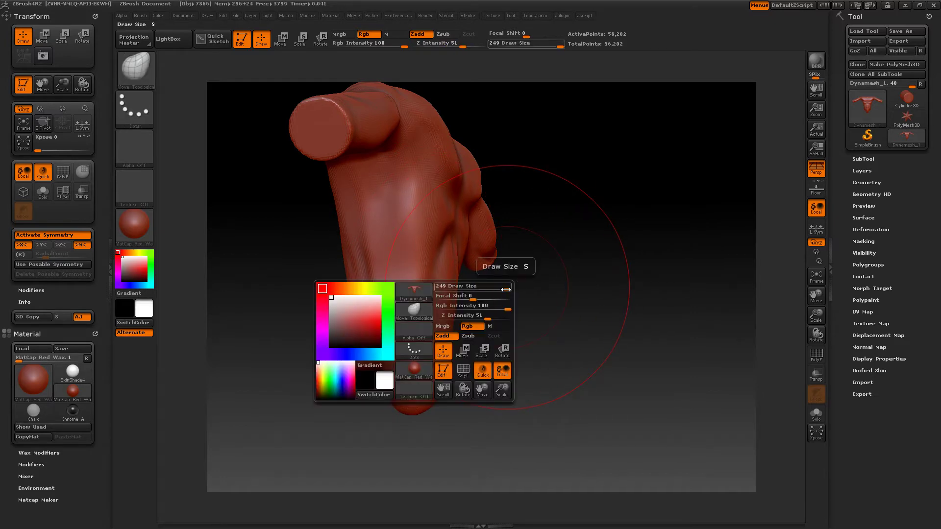
left_click_drag(493, 290, 480, 291)
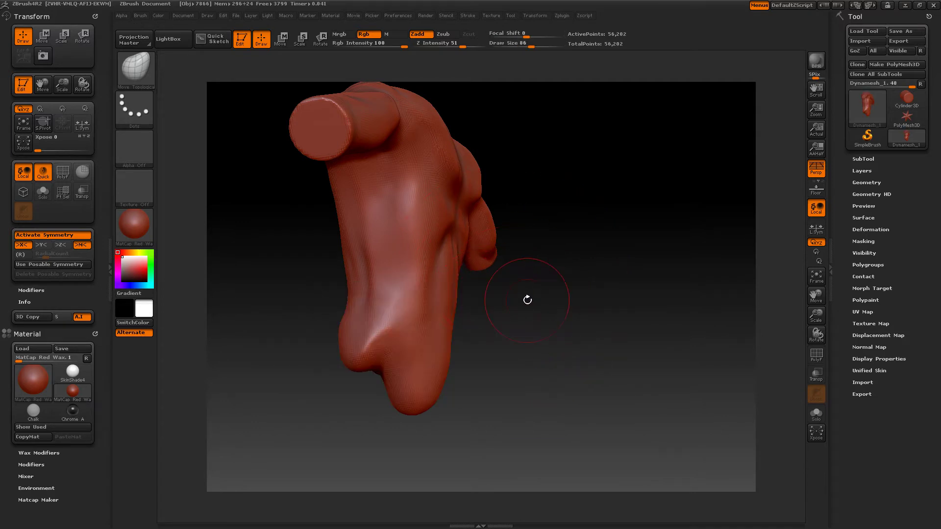
left_click_drag(527, 300, 541, 389, "alt")
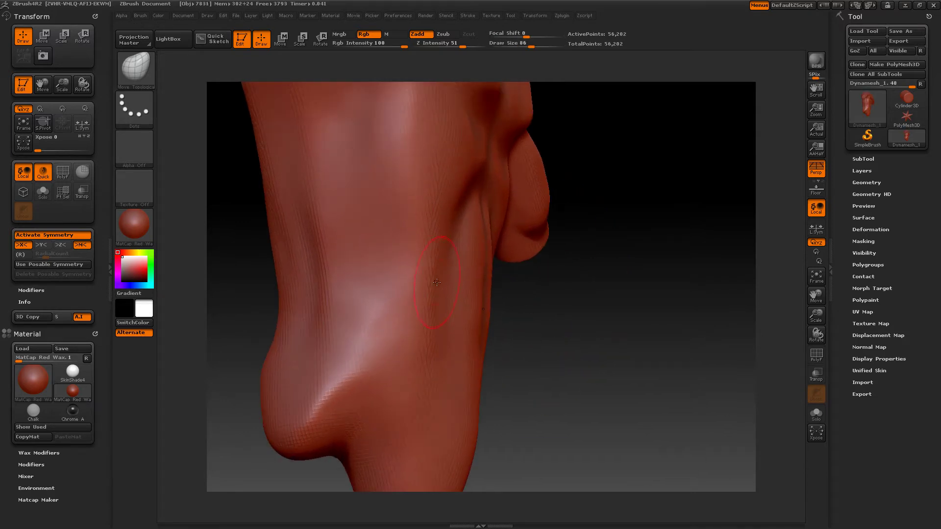
key("space")
left_click_drag(431, 283, 446, 284)
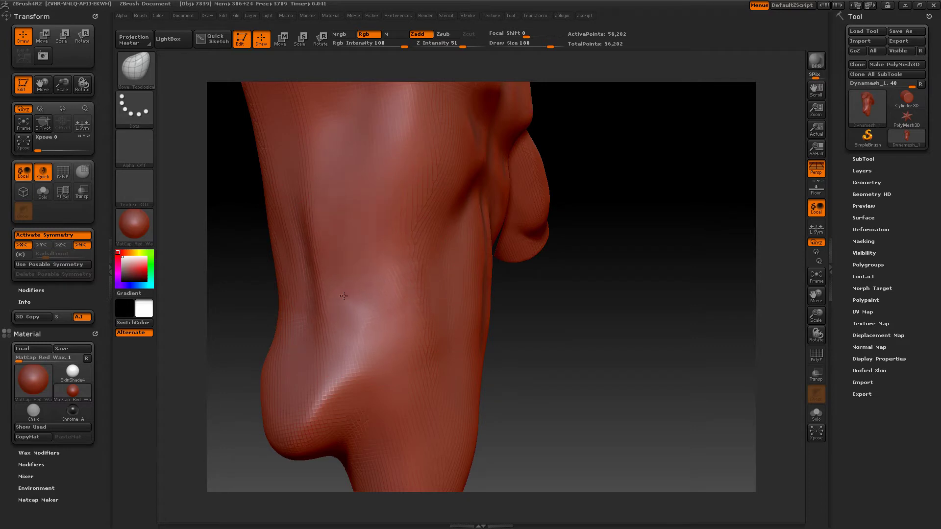
left_click_drag(347, 335, 288, 364)
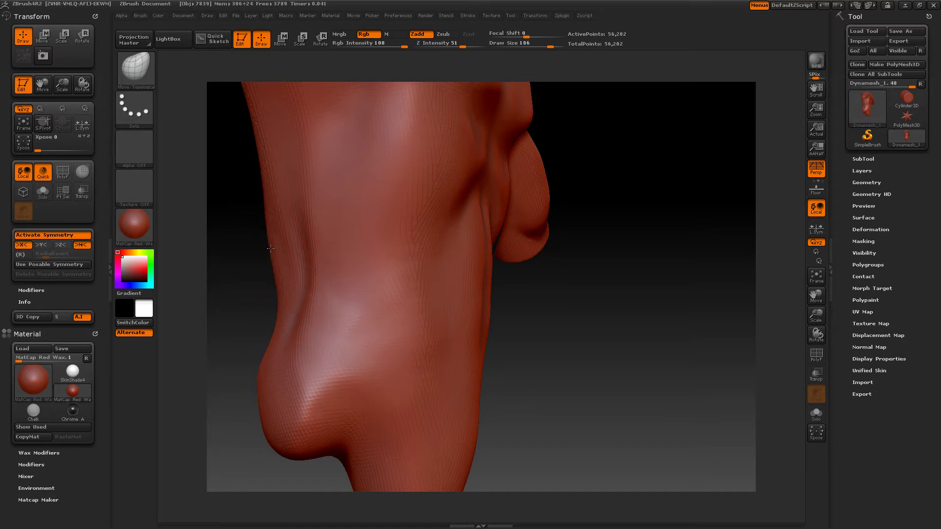
left_click_drag(270, 252, 289, 243)
Step: Push the sides of the waist slightly inward with Move Topological
mouse_move(647, 288)
left_mouse_down()
mouse_move(603, 295)
mouse_move(603, 269)
mouse_move(564, 270)
mouse_move(664, 275)
mouse_move(657, 264)
left_mouse_up()
left_click_drag(346, 246, 345, 242)
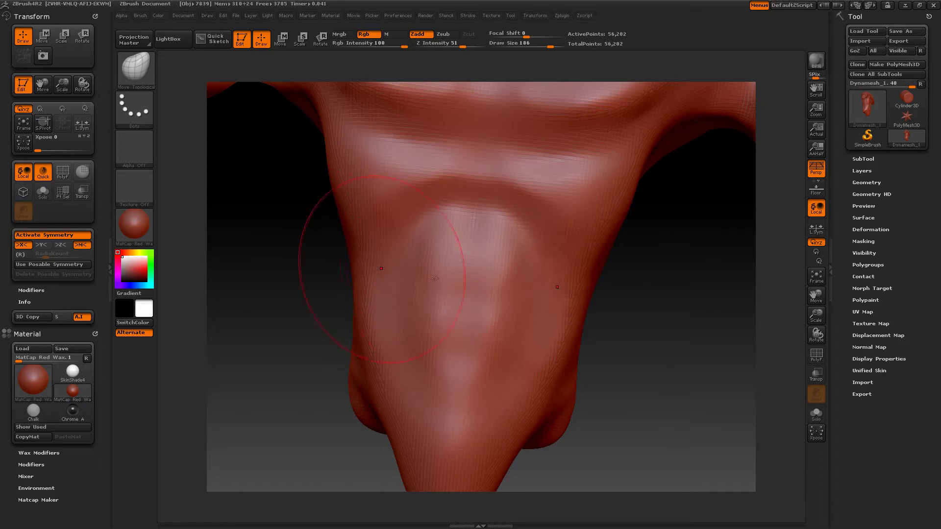
left_click_drag(666, 295, 725, 290)
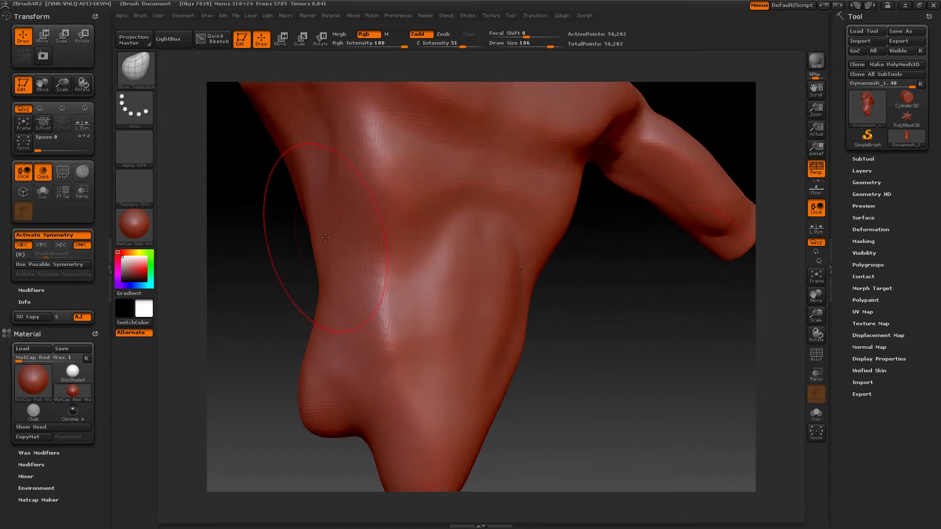
left_click_drag(350, 239, 346, 239)
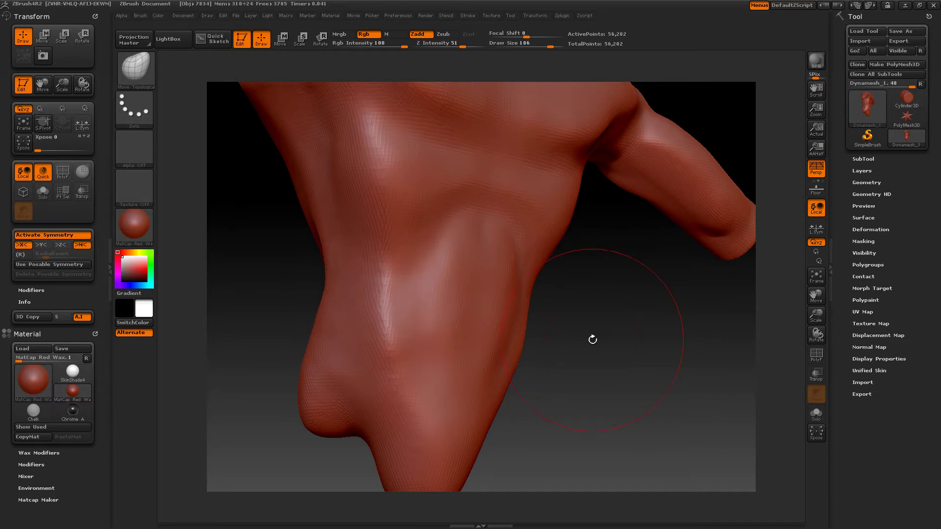
left_click_drag(592, 340, 611, 340)
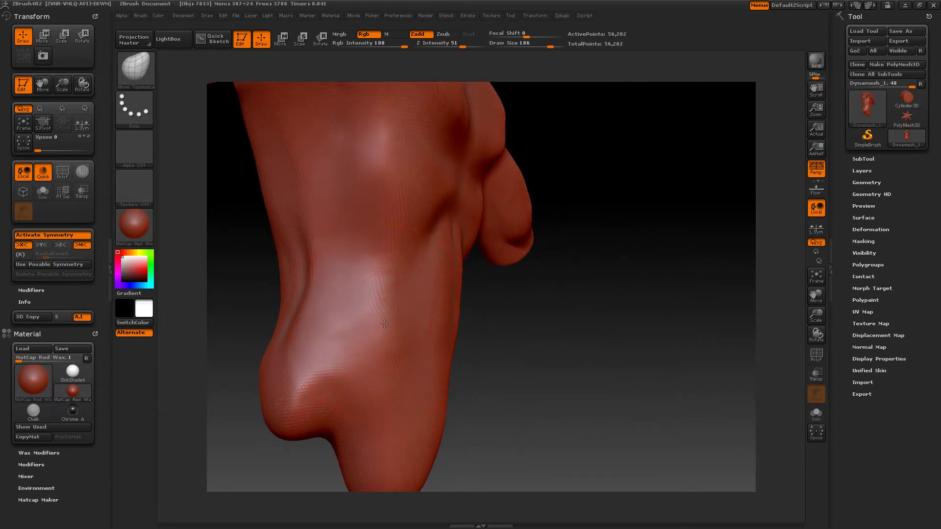
Step: Smooth the surface along the torso's flank below the armpit
left_click_drag(519, 337, 686, 329)
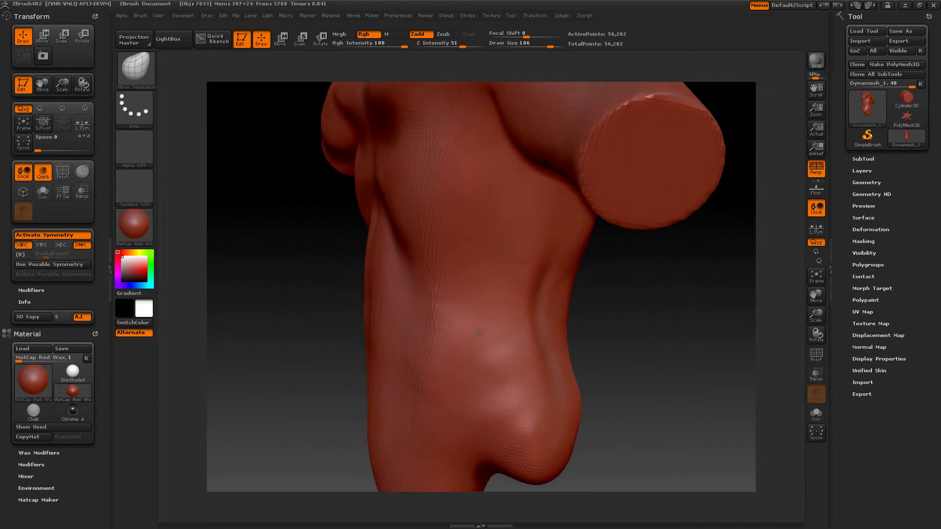
key("shift")
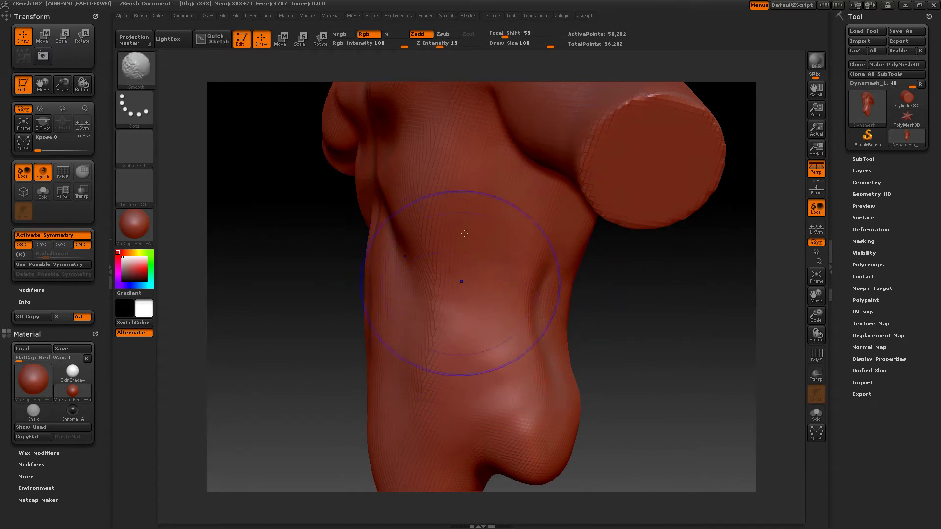
left_click_drag(465, 198, 471, 208, "shift")
mouse_move(595, 310)
left_mouse_down()
mouse_move(636, 313)
mouse_move(568, 248)
left_mouse_up()
Step: Adjust the back's side contours below the armpits and widen the outer buttocks from behind
mouse_move(557, 284)
left_mouse_down()
mouse_move(635, 289)
mouse_move(493, 287)
mouse_move(436, 275)
mouse_move(424, 283)
mouse_move(448, 284)
left_mouse_up()
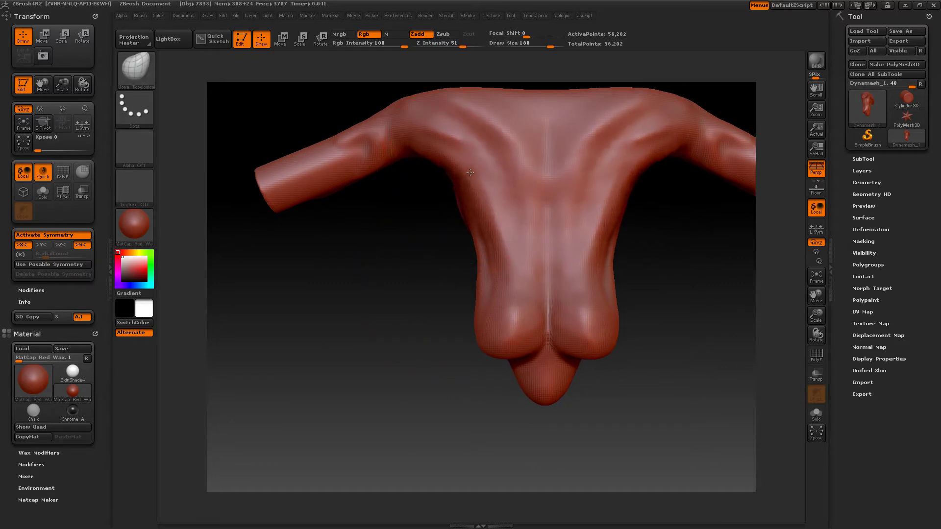
left_click_drag(470, 172, 475, 172)
left_click_drag(470, 208, 478, 194)
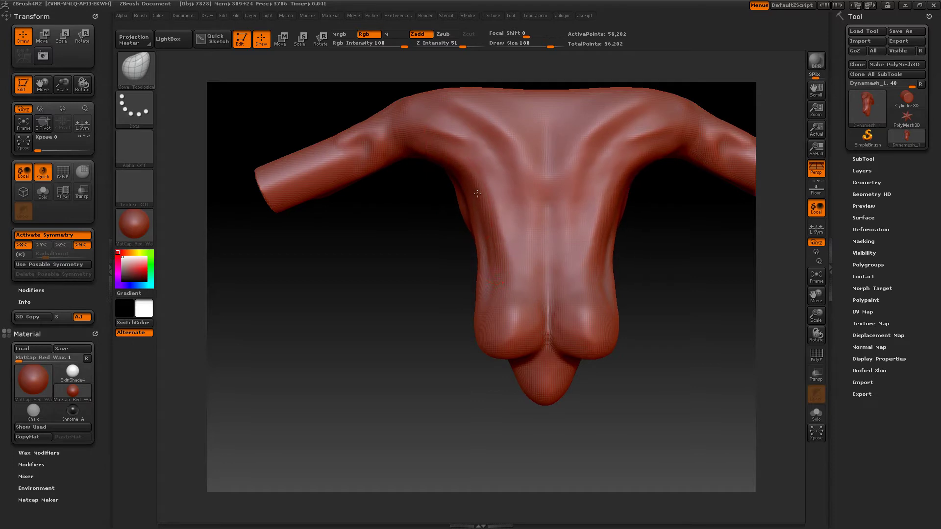
left_click_drag(489, 235, 489, 284)
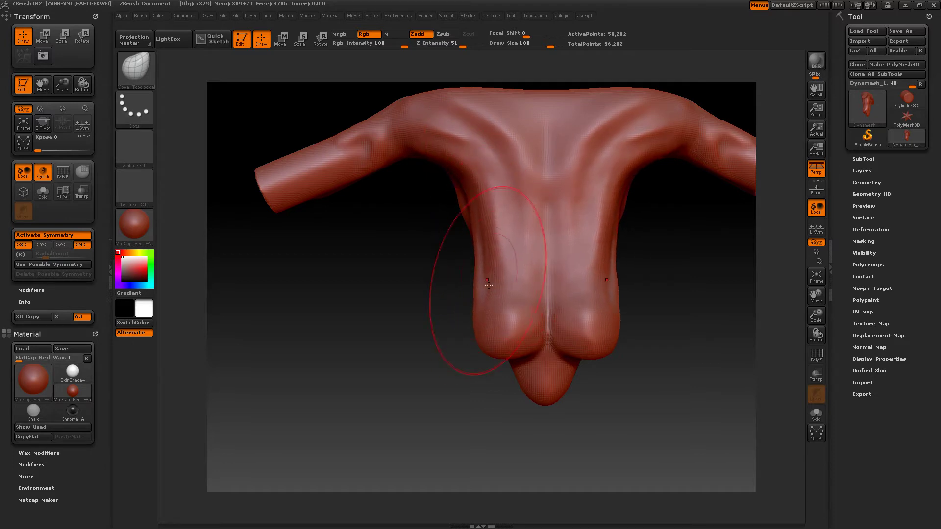
mouse_move(485, 342)
left_mouse_down()
mouse_move(478, 353)
mouse_move(517, 346)
mouse_move(503, 350)
mouse_move(513, 360)
mouse_move(537, 351)
left_mouse_up()
Step: With the draw size at 143, narrow the waist, round the buttocks' lower contour and remesh with DynaMesh
key("space")
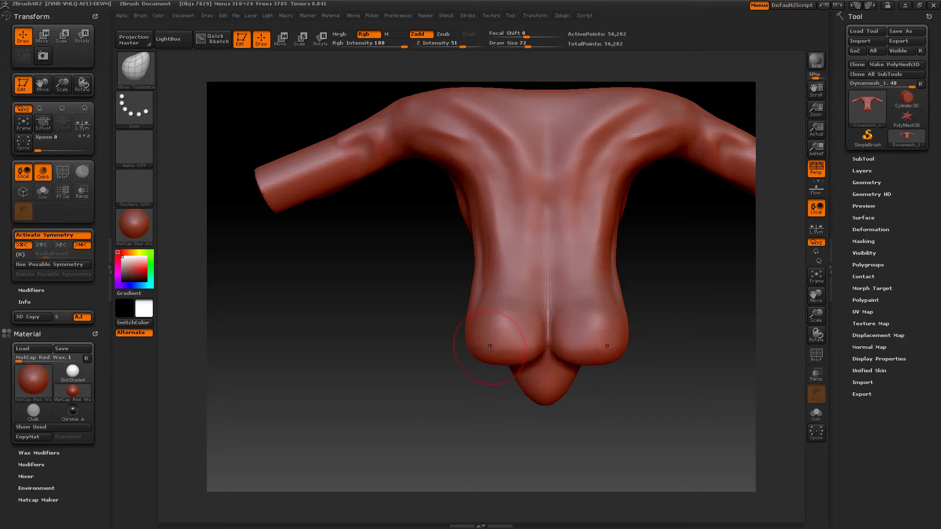
key("space")
left_click_drag(466, 325, 484, 330)
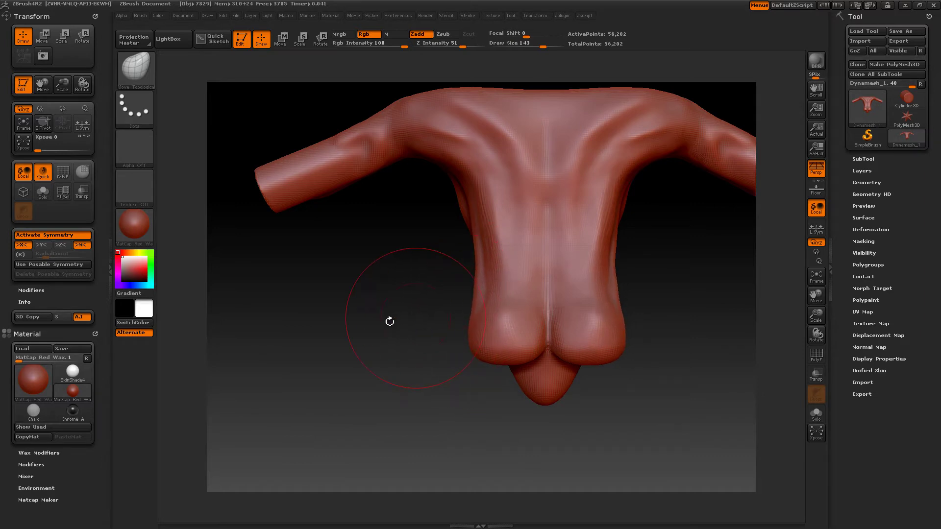
left_click_drag(391, 321, 415, 310)
left_click_drag(470, 286, 487, 283)
left_click_drag(432, 321, 416, 324)
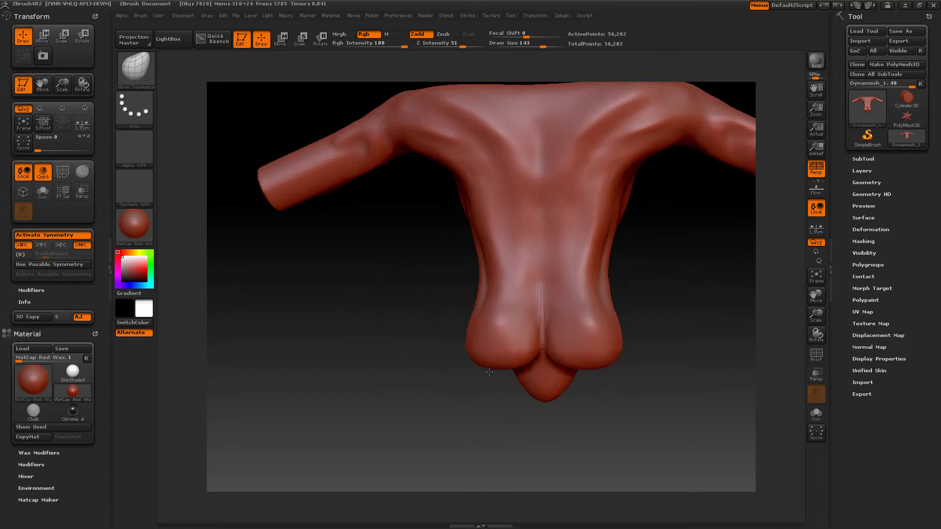
left_click_drag(489, 373, 485, 377)
left_click_drag(385, 346, 397, 343)
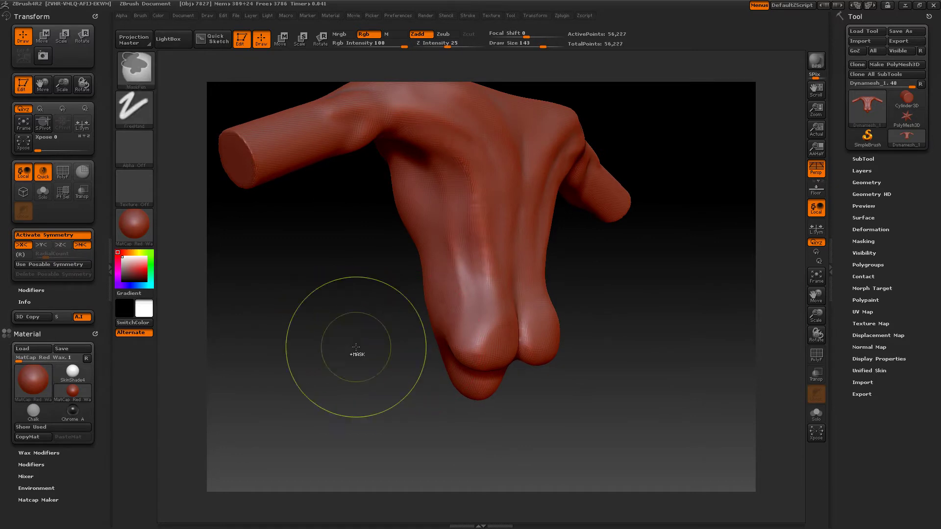
Step: Smooth the buttocks, the cleft between them and the lower back
mouse_move(608, 368)
left_mouse_down()
mouse_move(614, 359)
mouse_move(557, 357)
left_mouse_up()
key("shift")
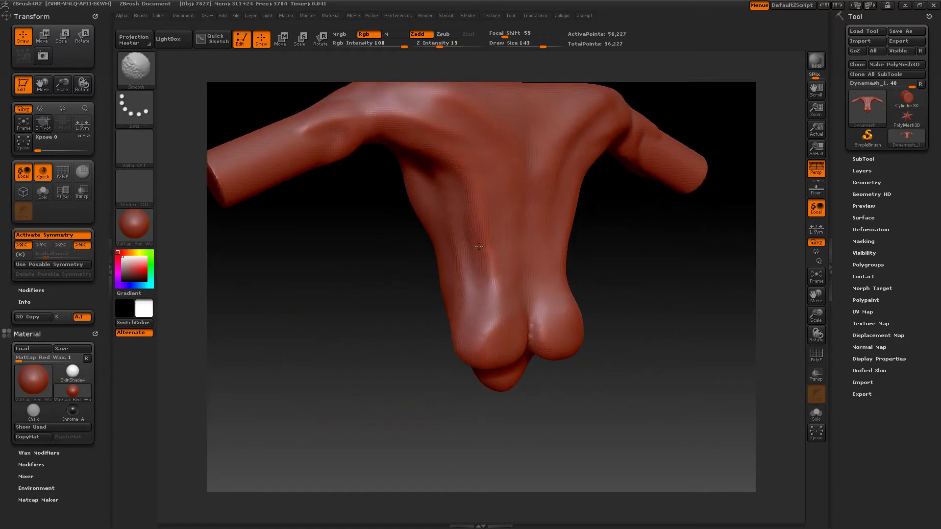
left_click_drag(460, 327, 532, 339, "shift")
left_click_drag(638, 336, 612, 321)
key("shift")
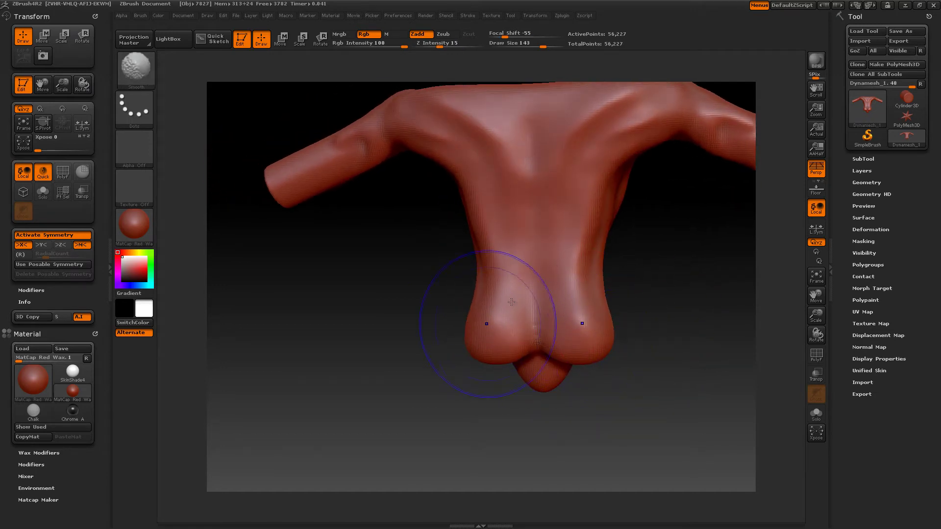
mouse_move(512, 302)
left_mouse_down("shift")
mouse_move(567, 193)
mouse_move(607, 195)
left_mouse_up("shift")
left_click_drag(353, 305, 380, 308)
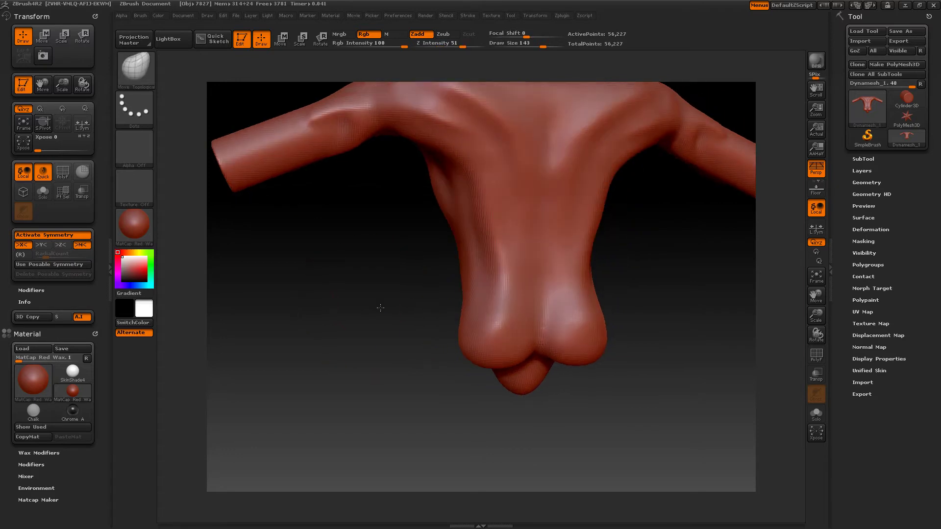
key("shift")
left_click_drag(339, 270, 433, 303)
Step: Pull the flat end of the arm stump outward into a tapered extension and remesh with DynaMesh
mouse_move(355, 284)
left_mouse_down()
mouse_move(349, 219)
mouse_move(318, 210)
mouse_move(500, 311)
mouse_move(543, 304)
mouse_move(553, 332)
left_mouse_up()
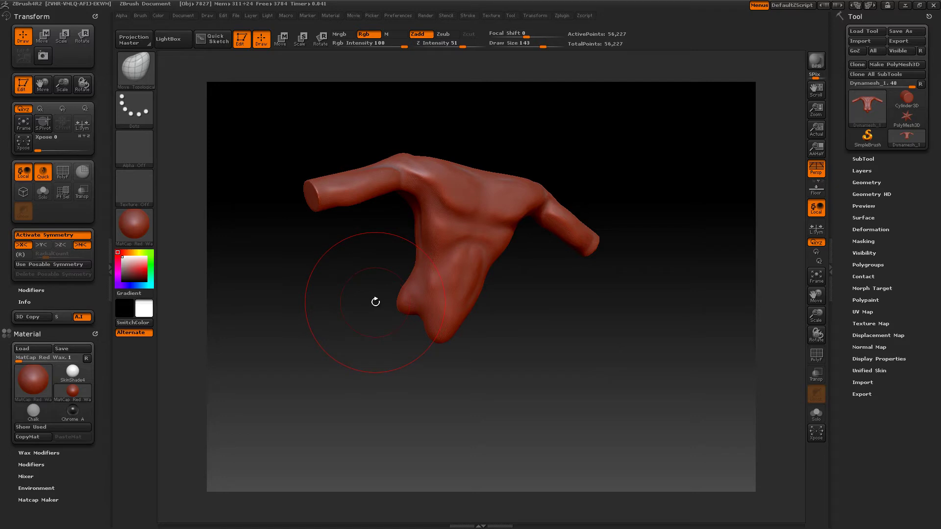
right_click(337, 294)
left_click_drag(325, 268, 379, 363, "alt")
left_click_drag(452, 333, 399, 257)
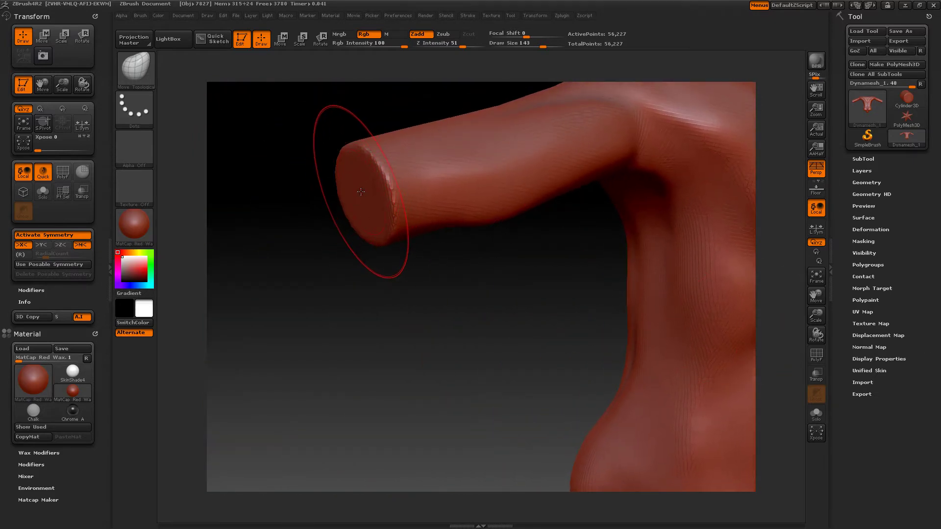
left_click_drag(361, 195, 212, 233)
mouse_move(388, 293)
left_mouse_down()
mouse_move(380, 258)
mouse_move(323, 231)
mouse_move(238, 216)
mouse_move(197, 234)
left_mouse_up()
key("ctrl")
mouse_move(343, 263)
left_mouse_down("ctrl")
mouse_move(377, 290)
mouse_move(449, 299)
left_mouse_up("ctrl")
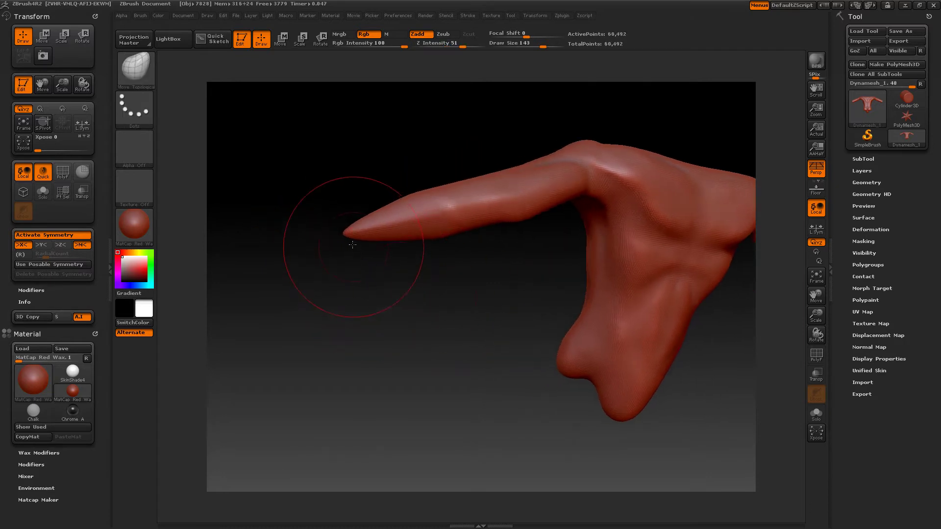
Step: Pull the arm's tip further out and downward to form a forearm and remesh with DynaMesh
left_click_drag(346, 231, 97, 295)
left_click_drag(361, 306, 451, 318, "ctrl")
mouse_move(489, 317)
left_mouse_down()
mouse_move(503, 315)
mouse_move(500, 284)
mouse_move(500, 311)
mouse_move(515, 312)
left_mouse_up()
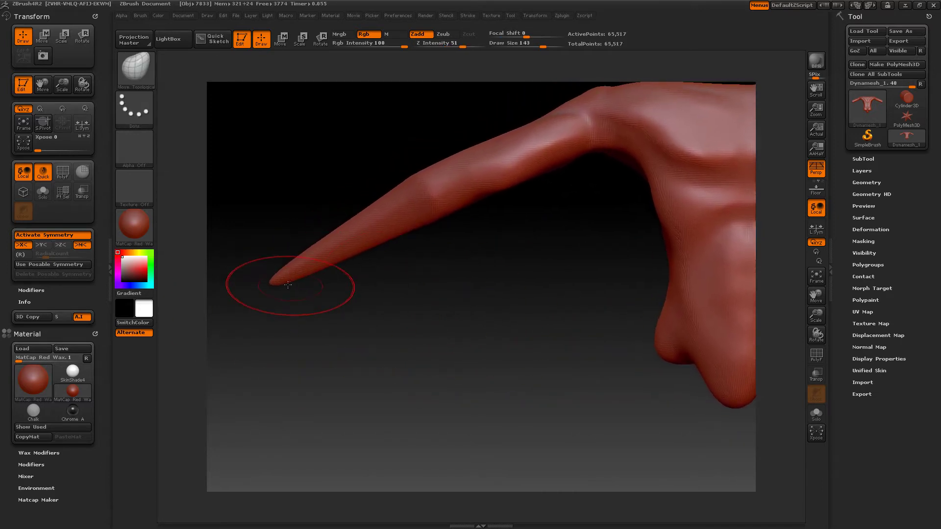
Step: Try to pull the forearm forward in side view and undo the move
mouse_move(275, 282)
left_mouse_down()
mouse_move(462, 335)
mouse_move(357, 322)
left_mouse_up()
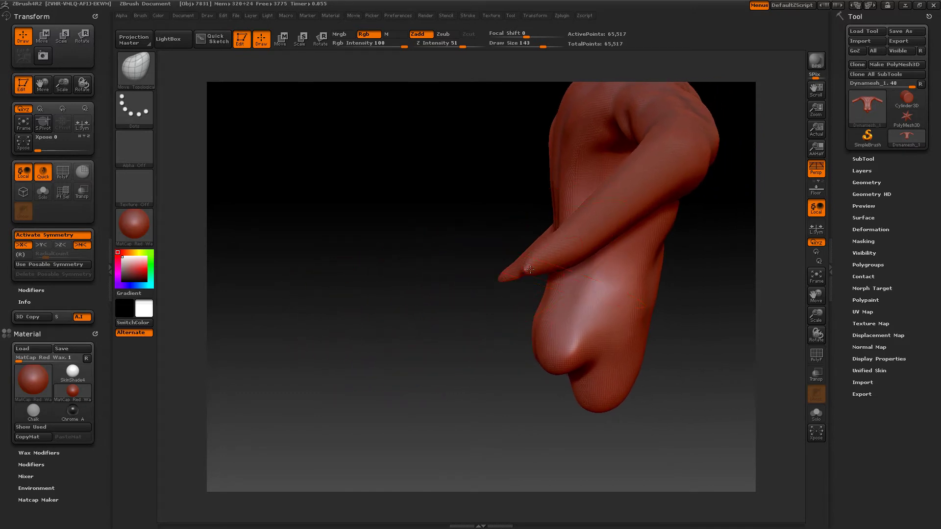
left_click_drag(532, 271, 625, 312)
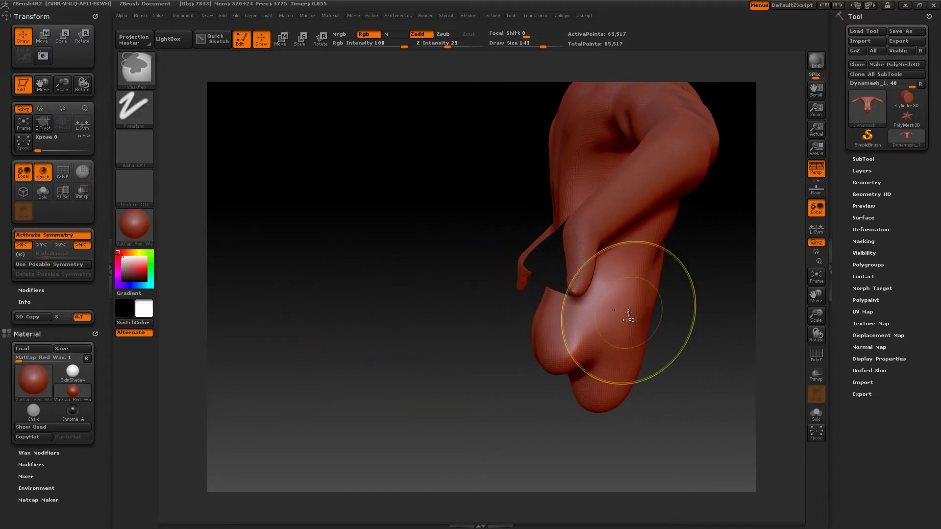
key("ctrl+z")
Step: Mask the torso and upper arms, leaving both forearms unmasked
mouse_move(721, 305)
left_mouse_down()
mouse_move(693, 304)
mouse_move(719, 309)
mouse_move(668, 332)
left_mouse_up()
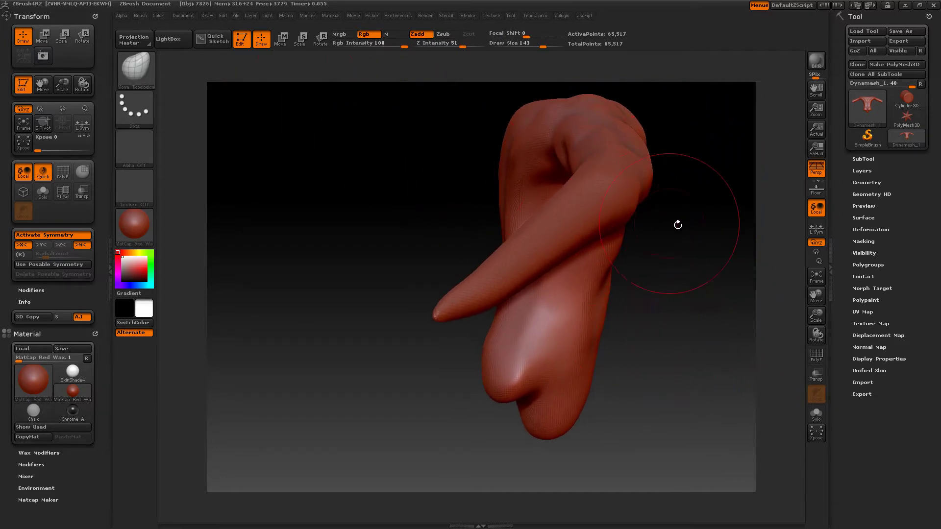
left_click_drag(676, 223, 661, 233)
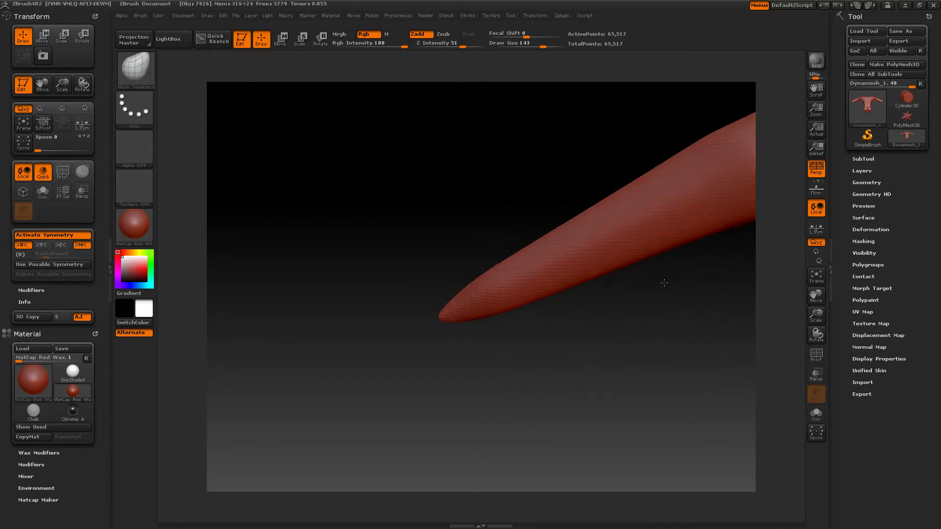
left_click_drag(664, 283, 601, 137, "alt")
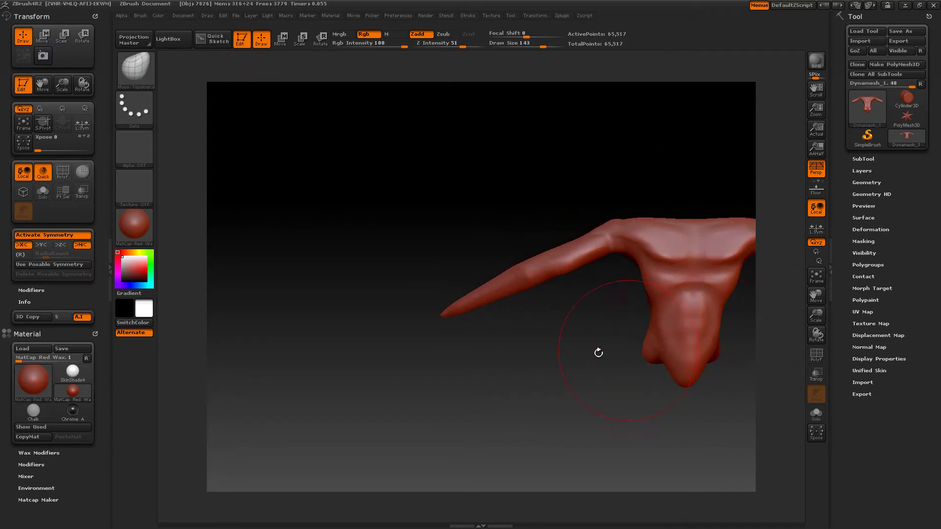
left_click_drag(599, 353, 400, 324)
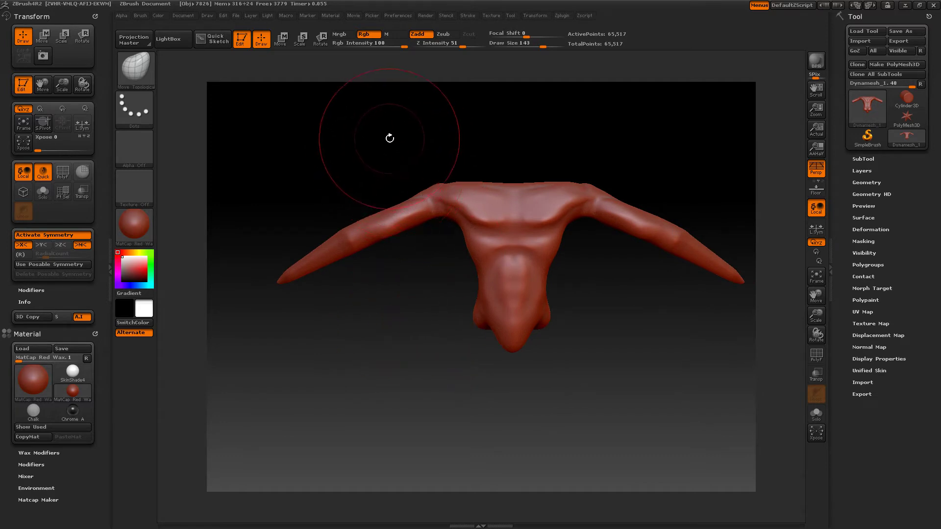
key("ctrl")
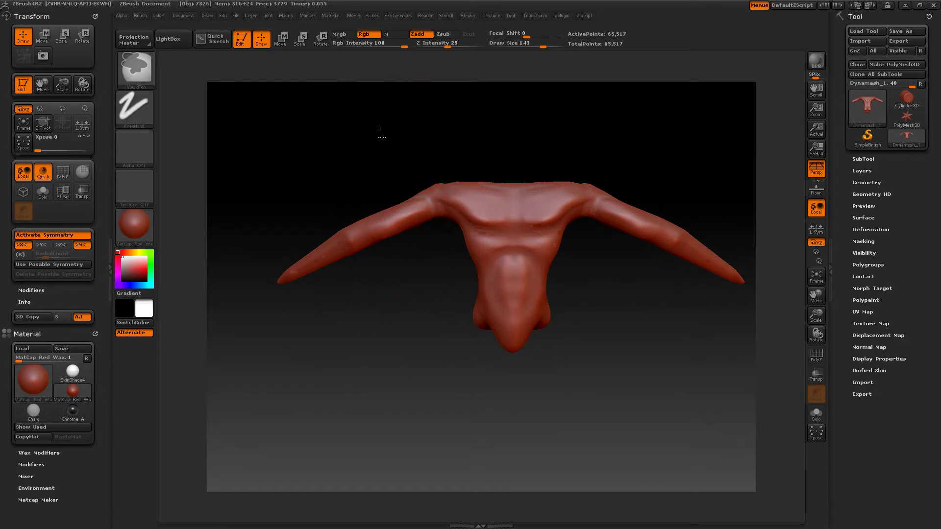
mouse_move(381, 128)
left_mouse_down("ctrl")
mouse_move(555, 269)
mouse_move(622, 360)
mouse_move(649, 375)
left_mouse_up("ctrl")
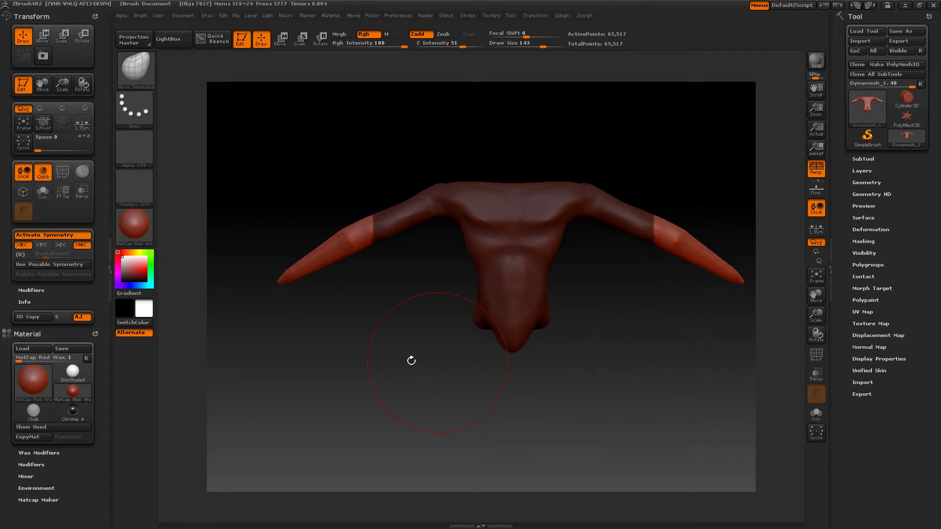
left_click_drag(411, 361, 439, 365)
key("ctrl")
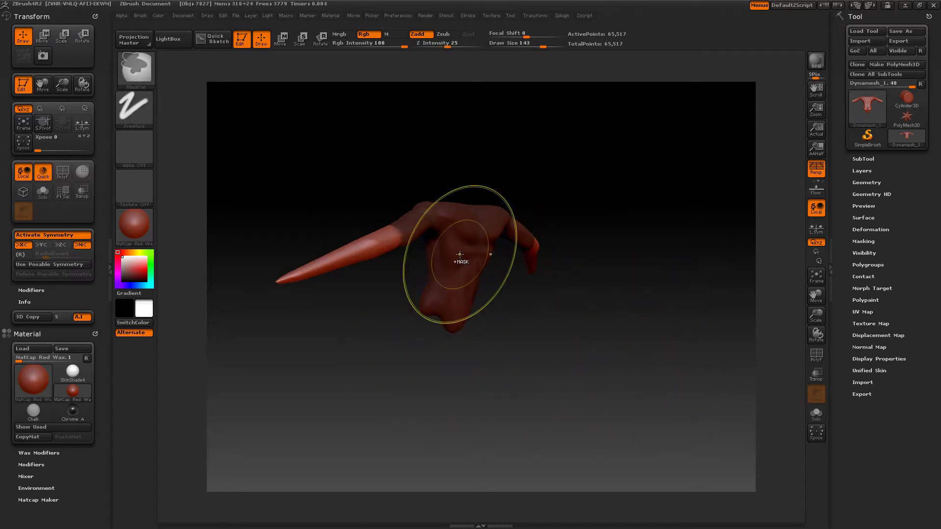
mouse_move(399, 343)
left_mouse_down()
mouse_move(423, 377)
mouse_move(422, 343)
mouse_move(408, 436)
left_mouse_up()
left_click_drag(549, 268, 573, 280)
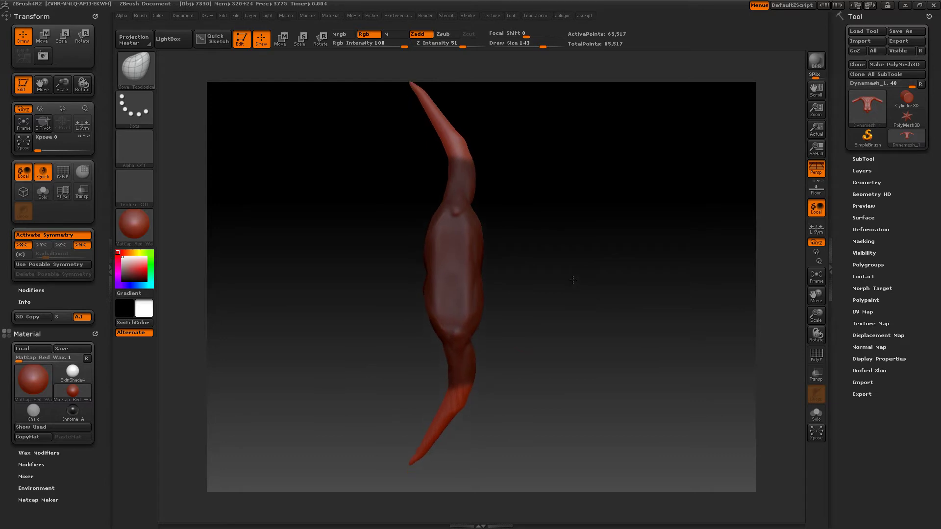
Step: Rotate both unmasked forearms at the elbows with Transpose to align with the upper arms, clear the mask and remesh with DynaMesh
left_click(280, 39)
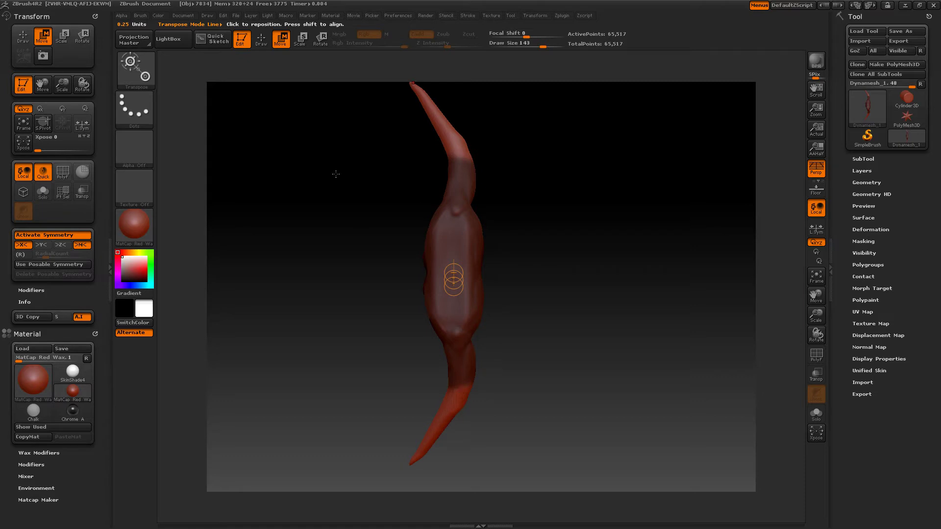
key("r")
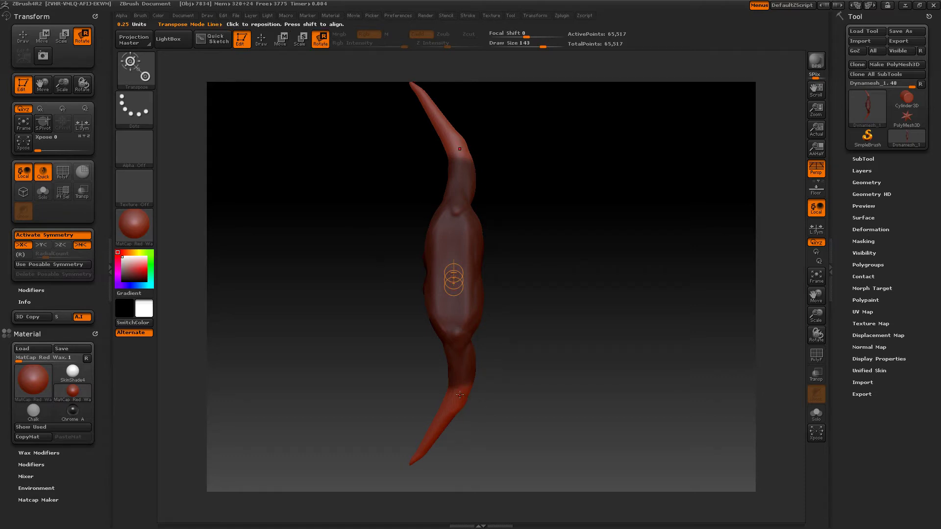
mouse_move(459, 395)
left_mouse_down()
mouse_move(412, 462)
mouse_move(468, 485)
left_mouse_up()
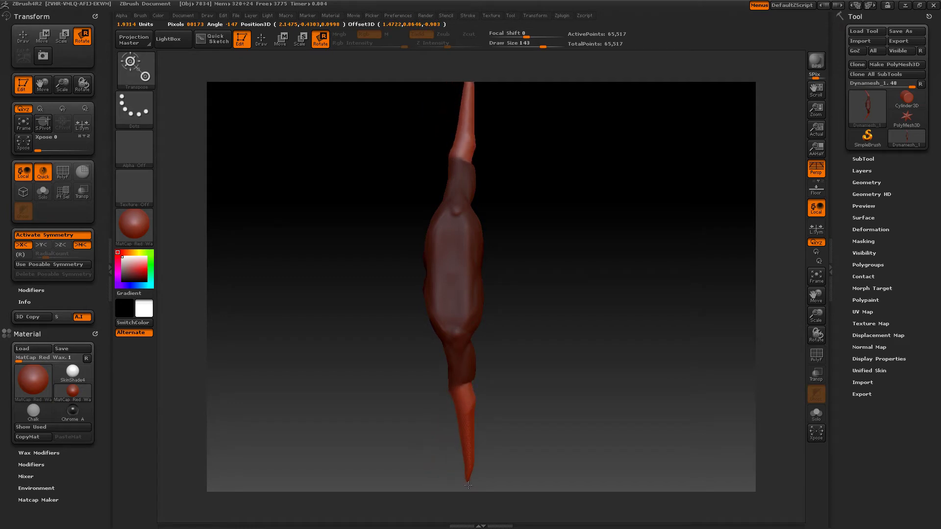
left_click_drag(563, 407, 534, 312)
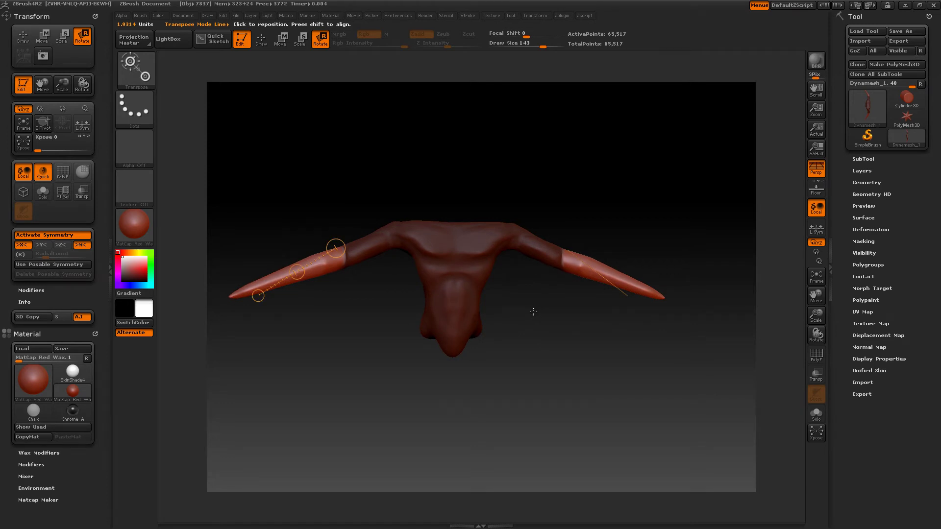
mouse_move(534, 311)
left_mouse_down()
mouse_move(543, 423)
mouse_move(527, 314)
left_mouse_up()
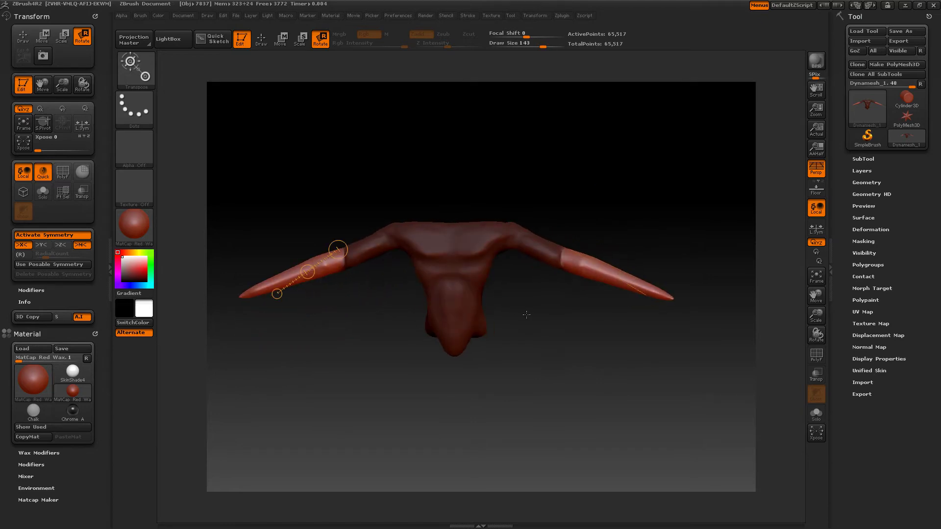
key("q")
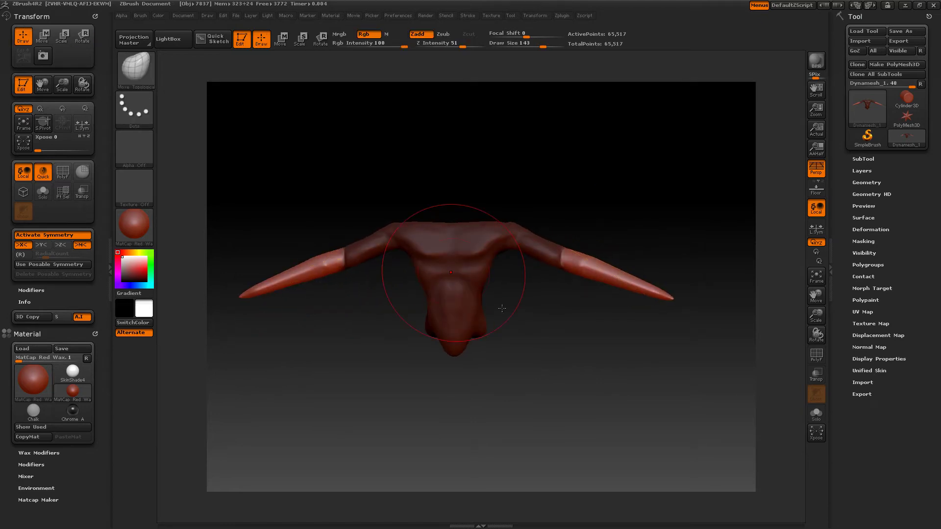
mouse_move(552, 341)
left_mouse_down("ctrl")
mouse_move(570, 359)
mouse_move(521, 313)
mouse_move(572, 351)
mouse_move(586, 408)
left_mouse_up("ctrl")
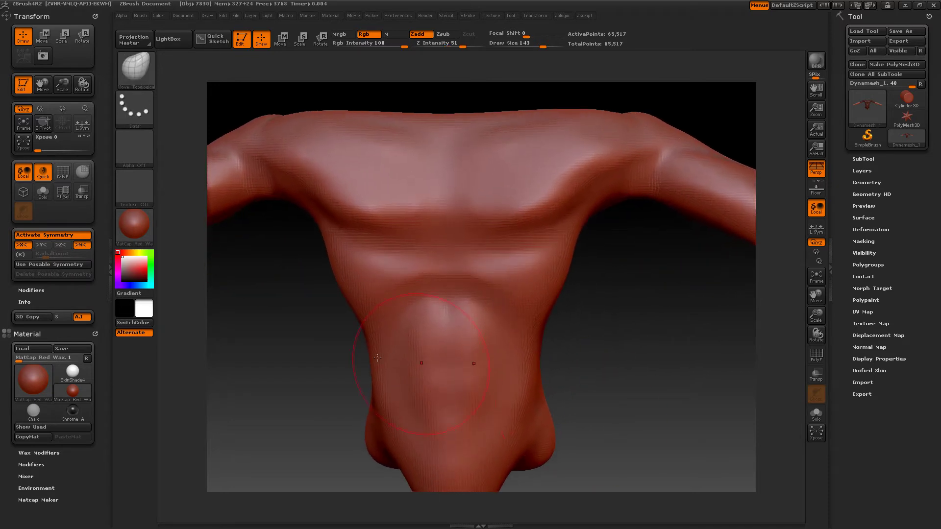
Step: Reshape the lower forearm and its tip with Move Topological strokes to refine its outline
left_click_drag(294, 329, 583, 348, "alt")
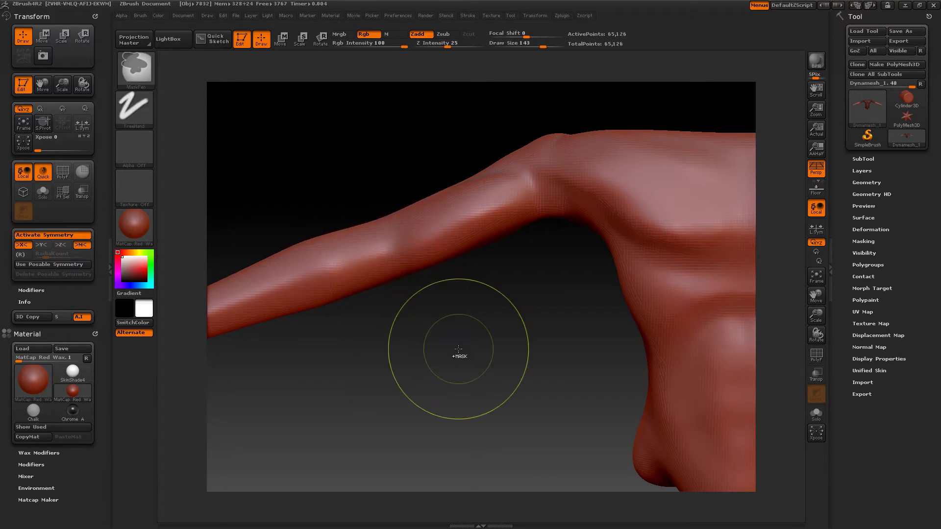
mouse_move(408, 368)
left_mouse_down()
mouse_move(582, 328)
mouse_move(538, 342)
mouse_move(577, 381)
mouse_move(571, 399)
mouse_move(512, 359)
left_mouse_up()
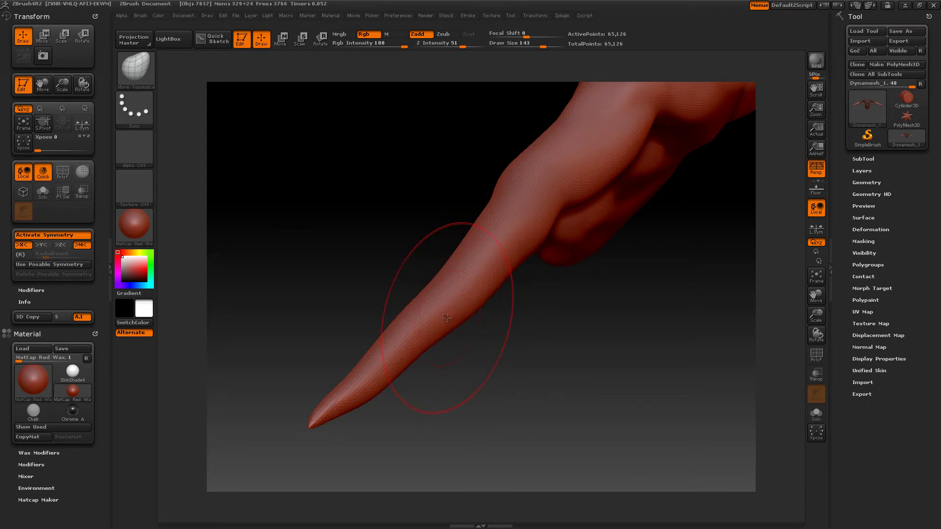
mouse_move(448, 318)
left_mouse_down()
mouse_move(458, 342)
mouse_move(425, 366)
left_mouse_up()
left_click_drag(374, 380, 385, 396)
left_click_drag(333, 414, 355, 410)
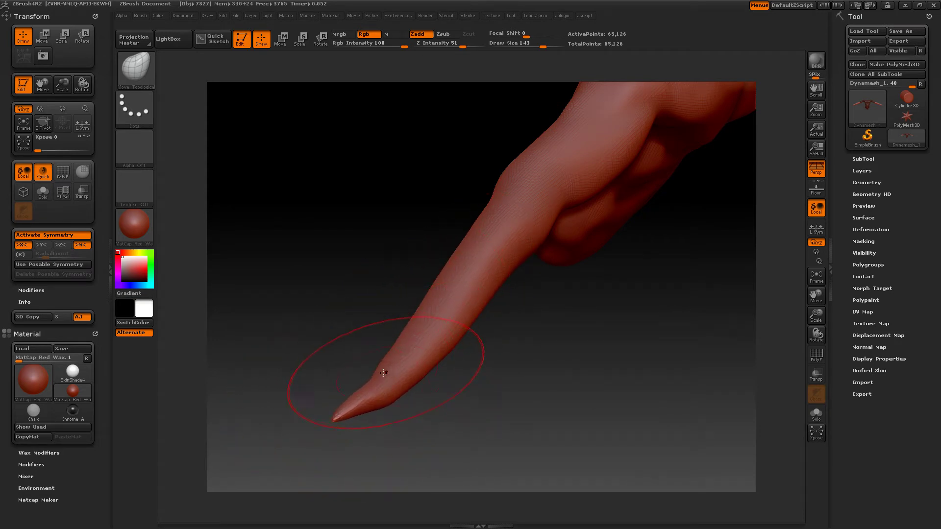
mouse_move(376, 373)
left_mouse_down()
mouse_move(360, 363)
mouse_move(396, 392)
left_mouse_up()
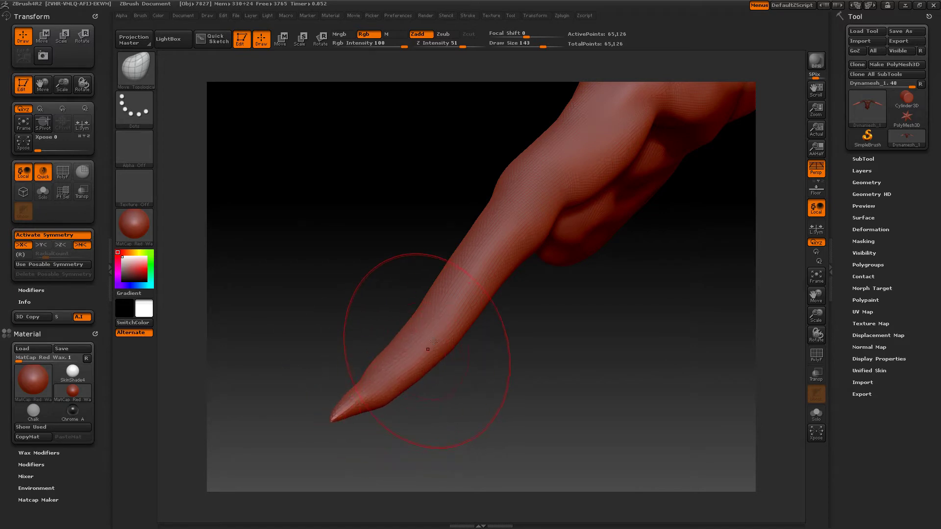
left_click_drag(443, 336, 433, 321)
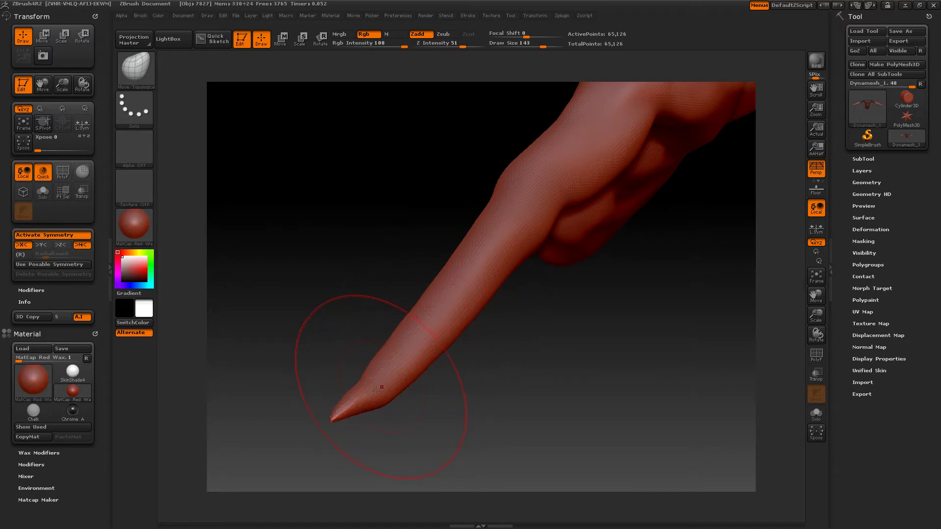
Step: Try to bend the end of the forearm sharply downward with Move Topological and undo the strokes
left_click_drag(375, 391, 424, 435)
left_click_drag(352, 430, 416, 485)
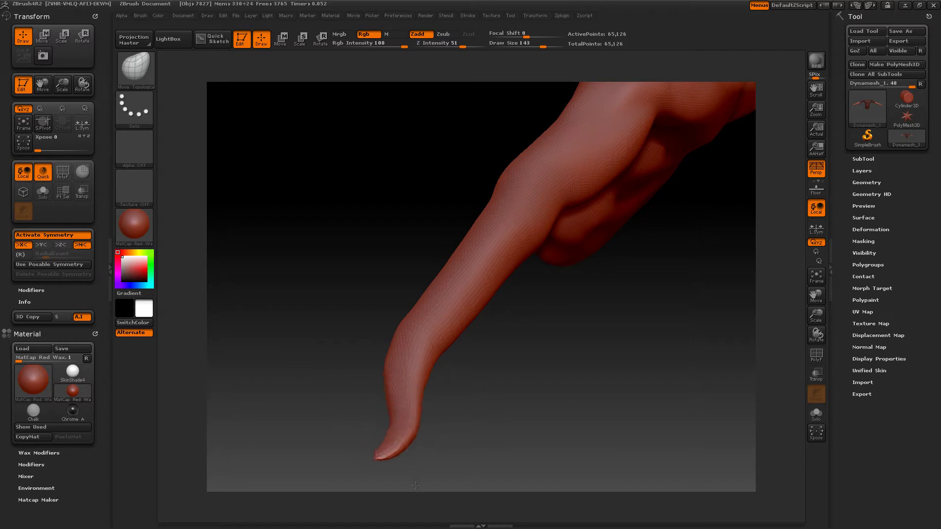
left_click_drag(387, 453, 408, 470)
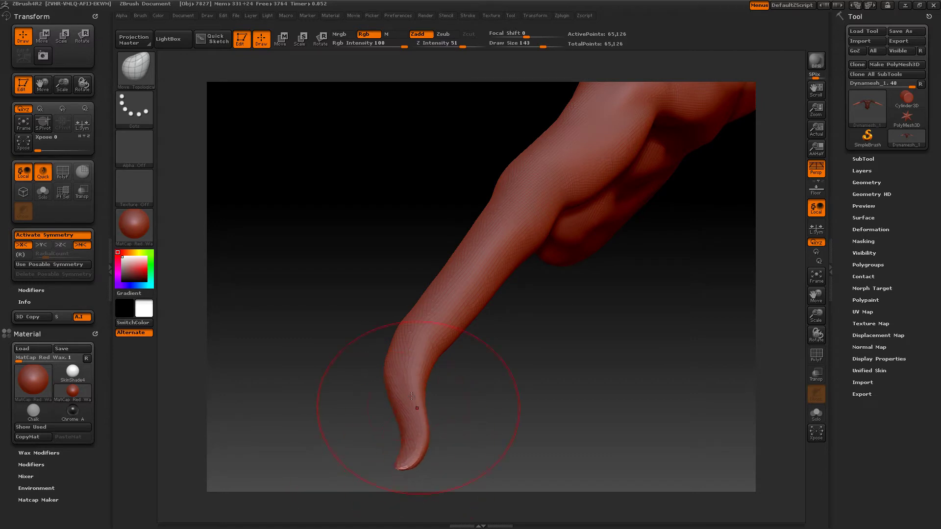
key("ctrl+z")
key("ctrl+z")
key("ctrl+z")
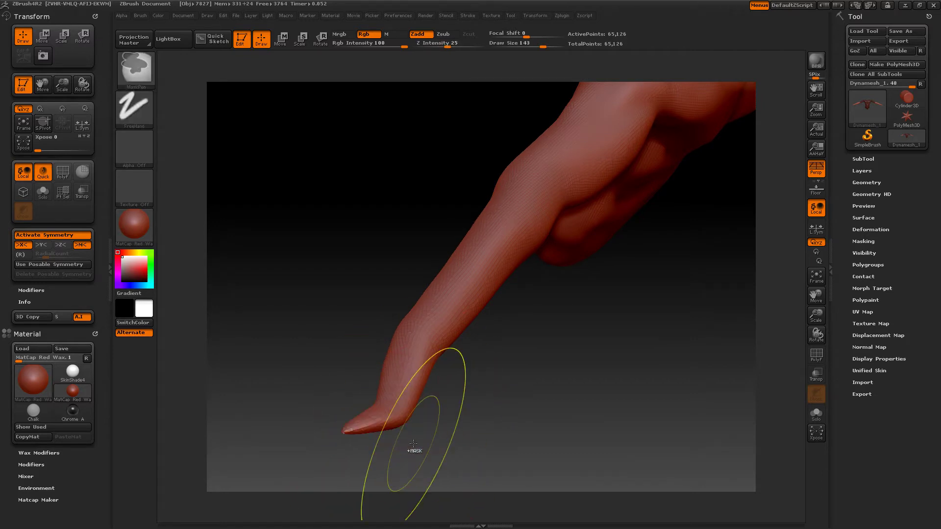
Step: Set the draw size to 256 and pull the forearm and its tip downward into a smoother, gentle bend
key("space")
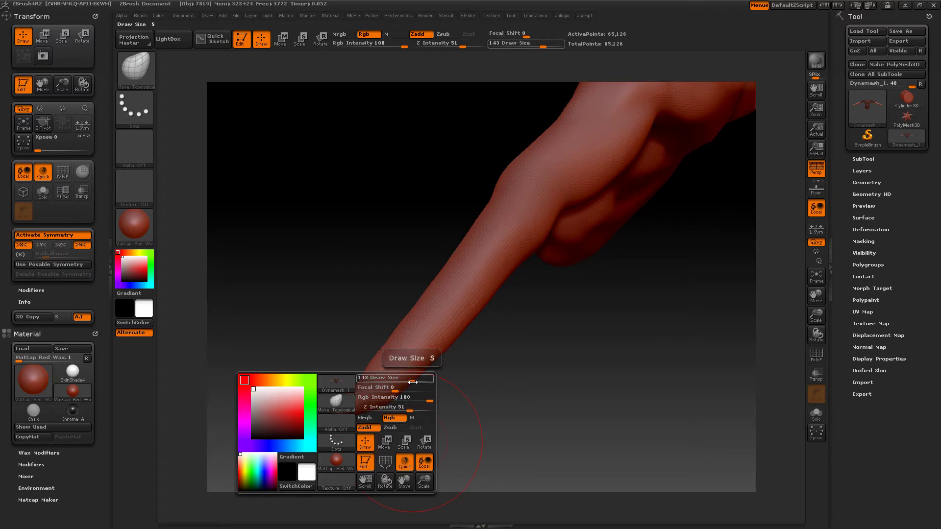
left_click_drag(476, 382, 441, 389)
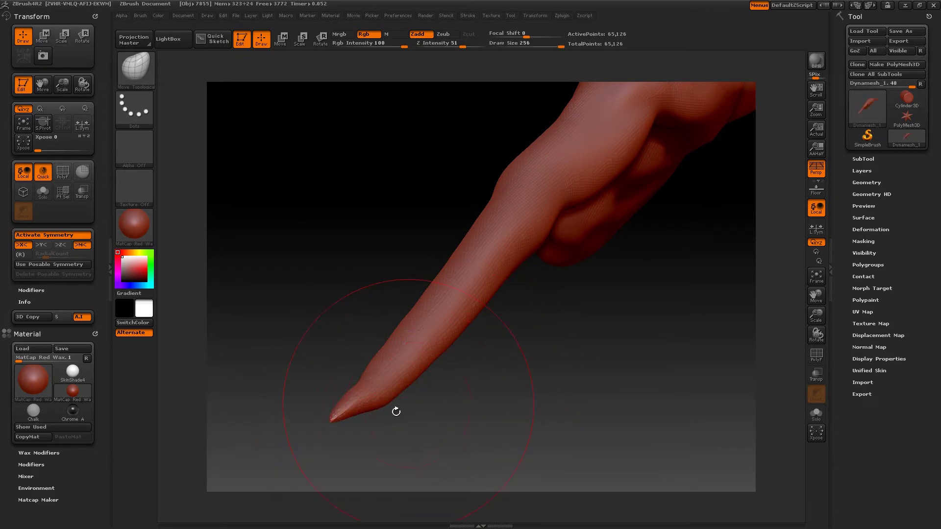
left_click_drag(341, 413, 370, 428)
left_click_drag(411, 378, 434, 394)
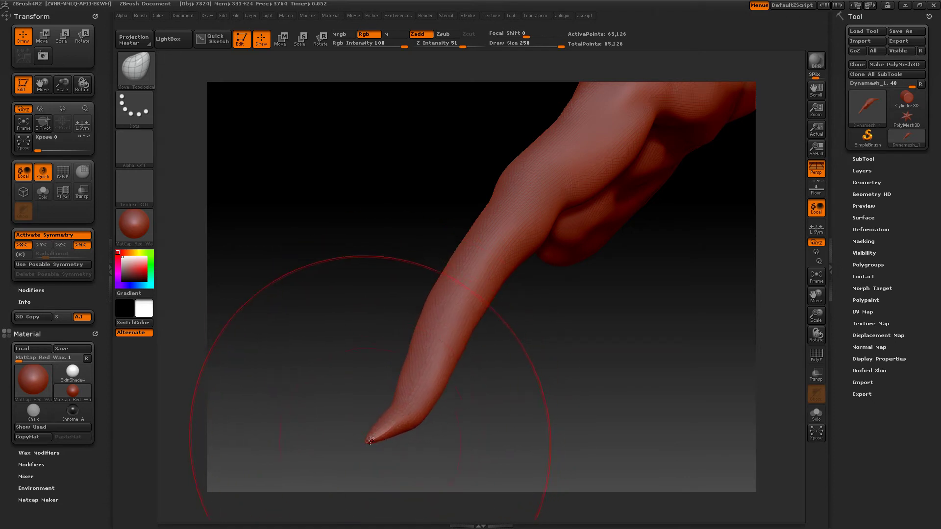
mouse_move(371, 437)
left_mouse_down()
mouse_move(437, 476)
mouse_move(422, 477)
mouse_move(459, 451)
mouse_move(447, 421)
left_mouse_up()
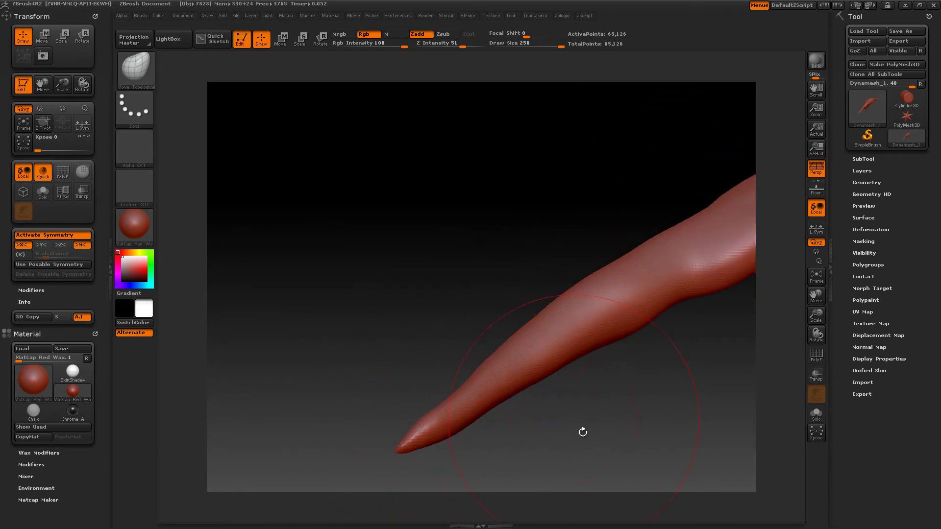
left_click_drag(582, 431, 620, 433)
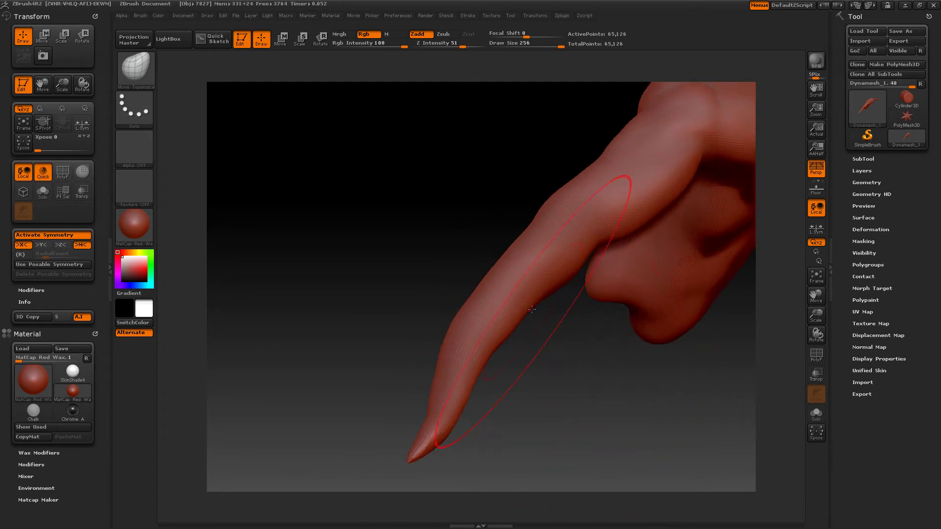
left_click_drag(539, 286, 543, 301)
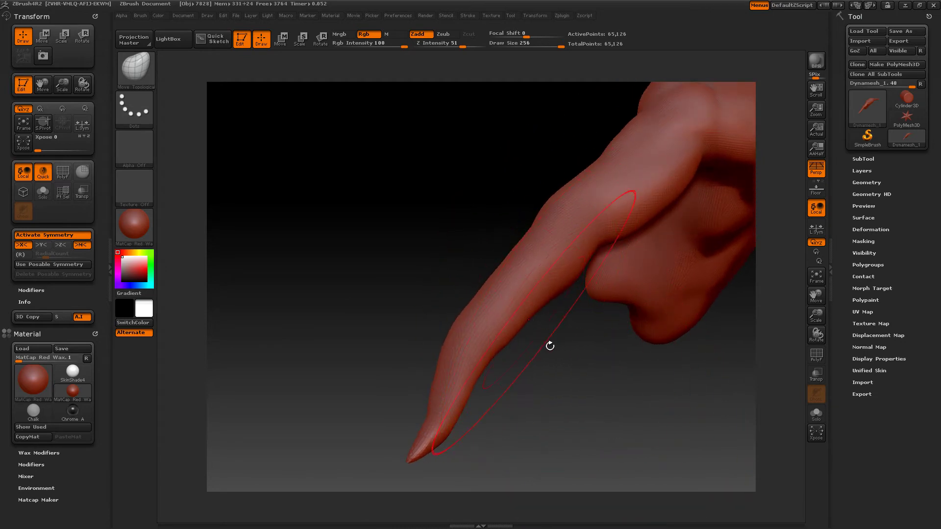
Step: Switch to the ClayBuildup brush with a draw size of 39
key("space")
left_click(456, 385)
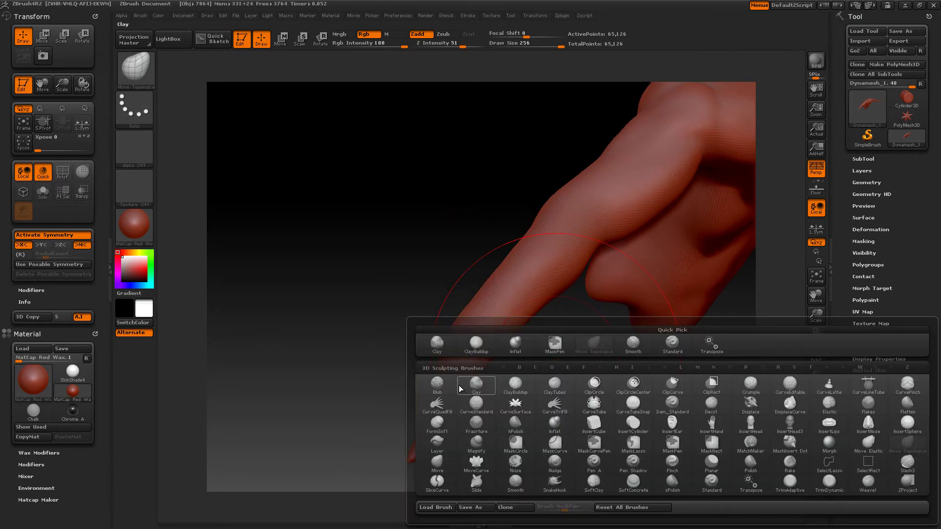
left_click(522, 388)
key("space")
left_click_drag(516, 378, 479, 383)
Step: Build up a bony bump at the elbow with ClayBuildup, smooth it and remesh with DynaMesh
mouse_move(554, 379)
left_mouse_down()
mouse_move(574, 418)
mouse_move(603, 362)
left_mouse_up()
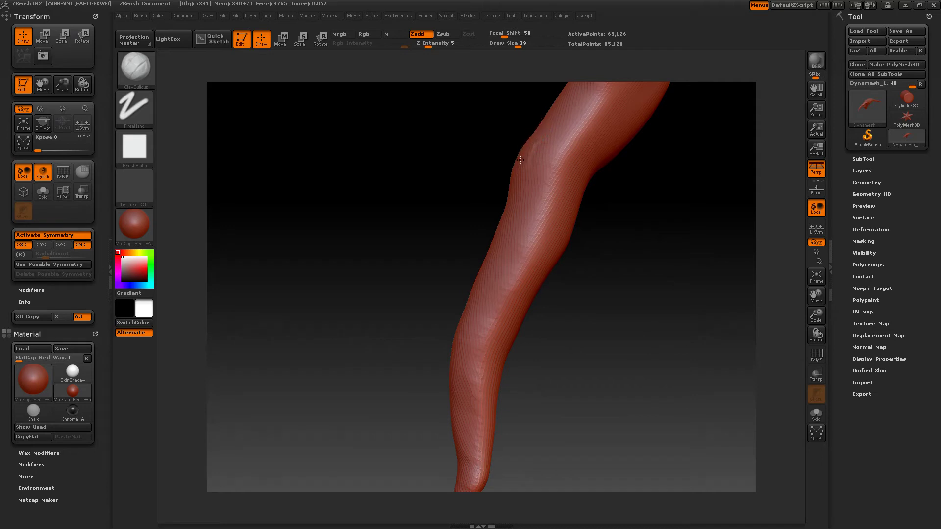
left_click_drag(642, 214, 593, 173)
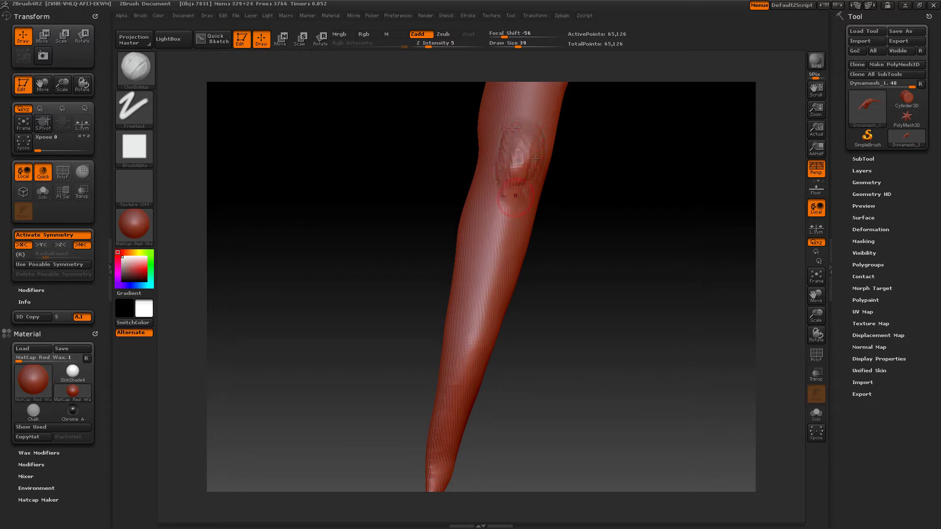
key("shift")
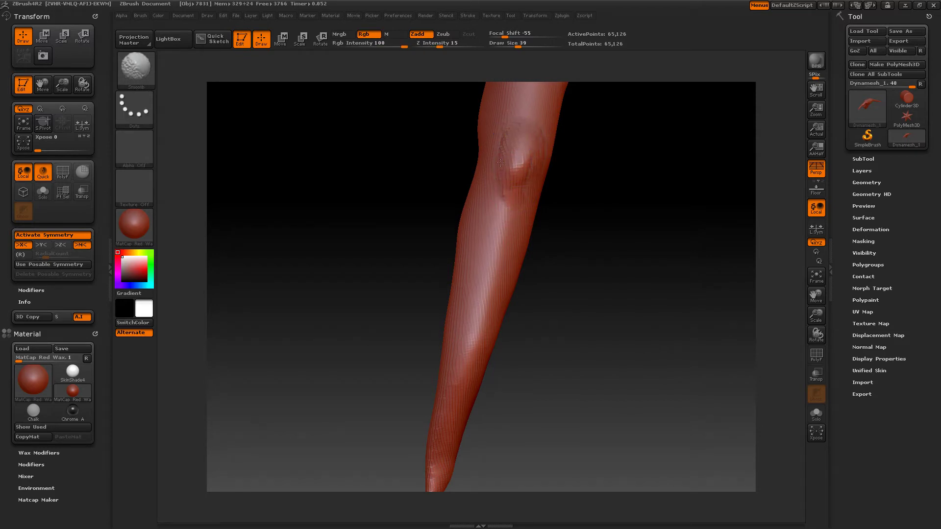
left_click_drag(614, 237, 659, 290, "ctrl")
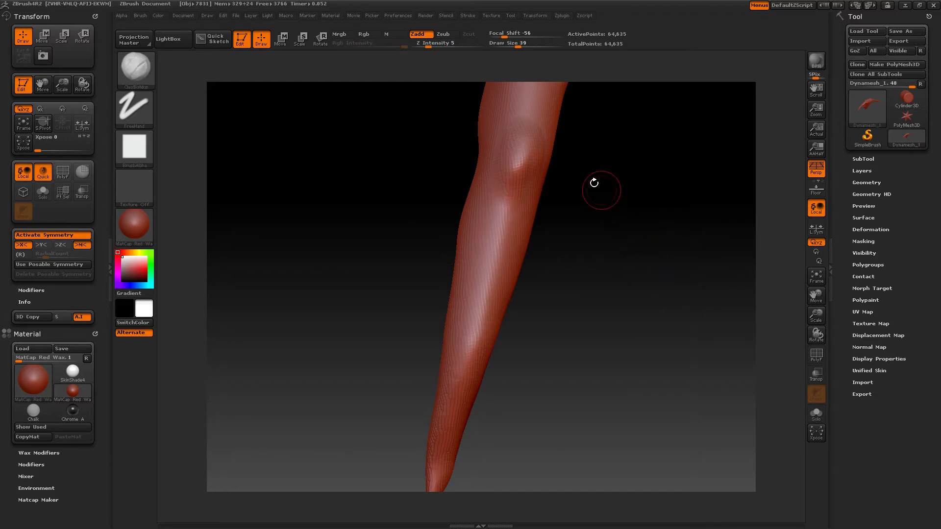
Step: Build up muscle volume along the upper forearm below the elbow with ClayBuildup strokes
mouse_move(607, 178)
left_mouse_down()
mouse_move(639, 203)
mouse_move(596, 167)
left_mouse_up()
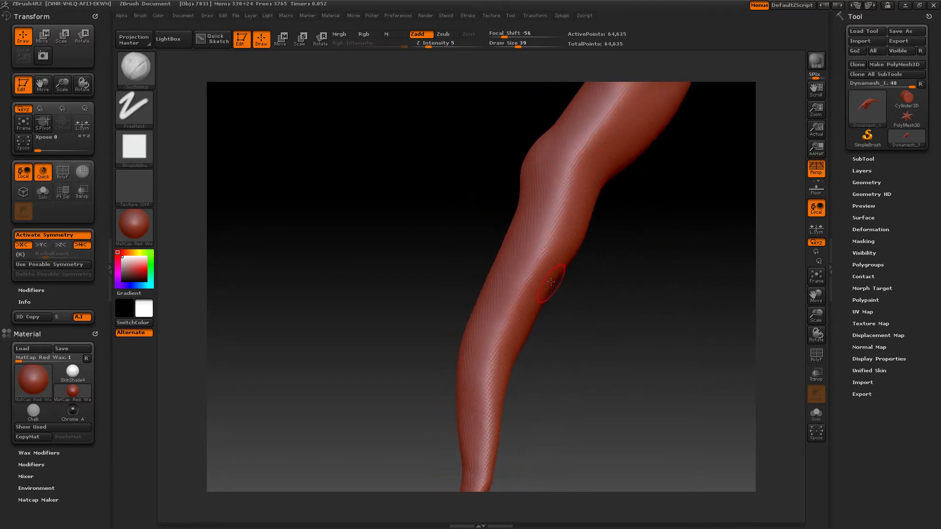
mouse_move(550, 282)
left_mouse_down()
mouse_move(528, 334)
mouse_move(547, 319)
mouse_move(560, 251)
left_mouse_up()
mouse_move(573, 202)
left_mouse_down()
mouse_move(523, 312)
mouse_move(549, 235)
mouse_move(502, 319)
left_mouse_up()
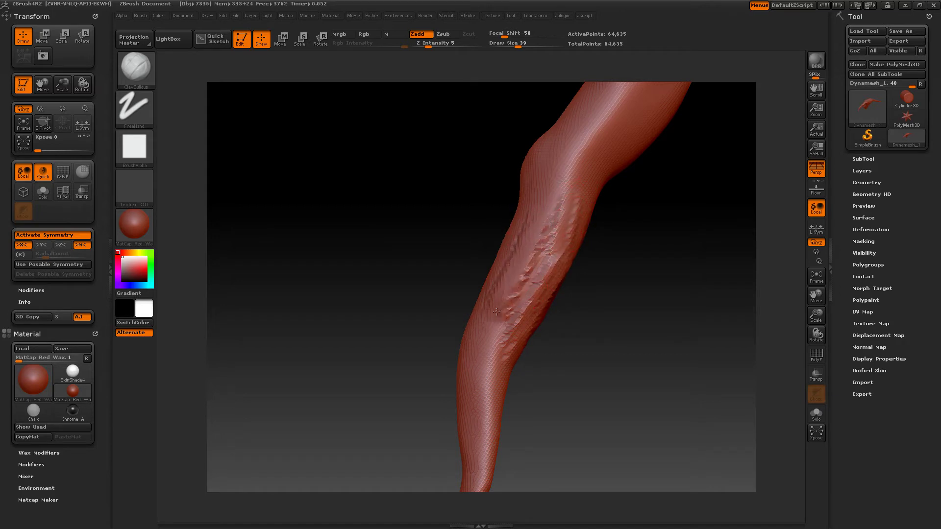
left_click_drag(591, 326, 619, 328)
left_click_drag(491, 300, 517, 236)
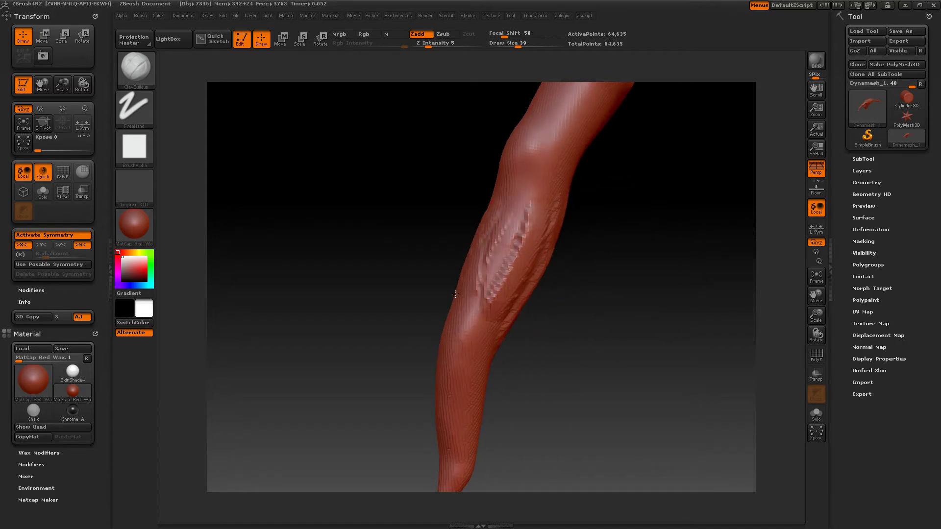
mouse_move(455, 295)
left_mouse_down()
mouse_move(509, 220)
mouse_move(471, 309)
mouse_move(515, 236)
mouse_move(528, 283)
left_mouse_up()
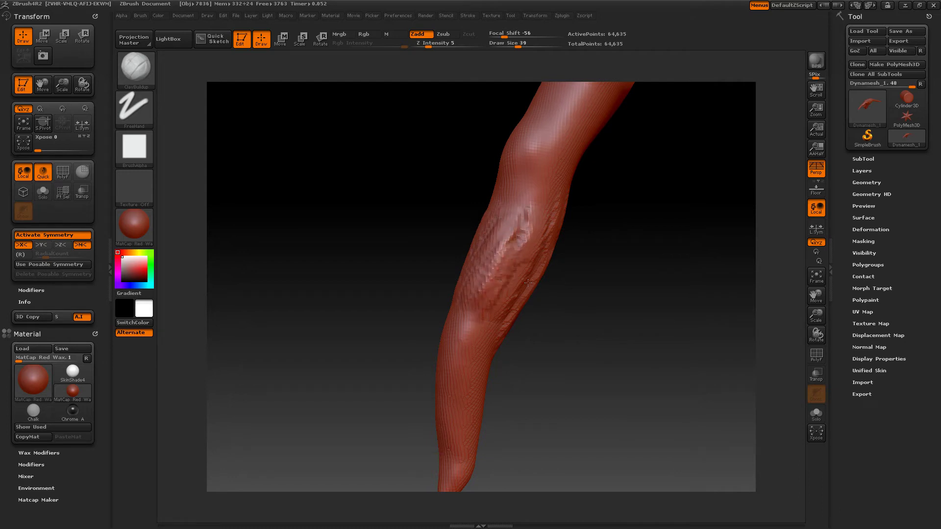
Step: Smooth the rough clay strokes on all sides of the upper forearm, blending the muscle forms
key("shift")
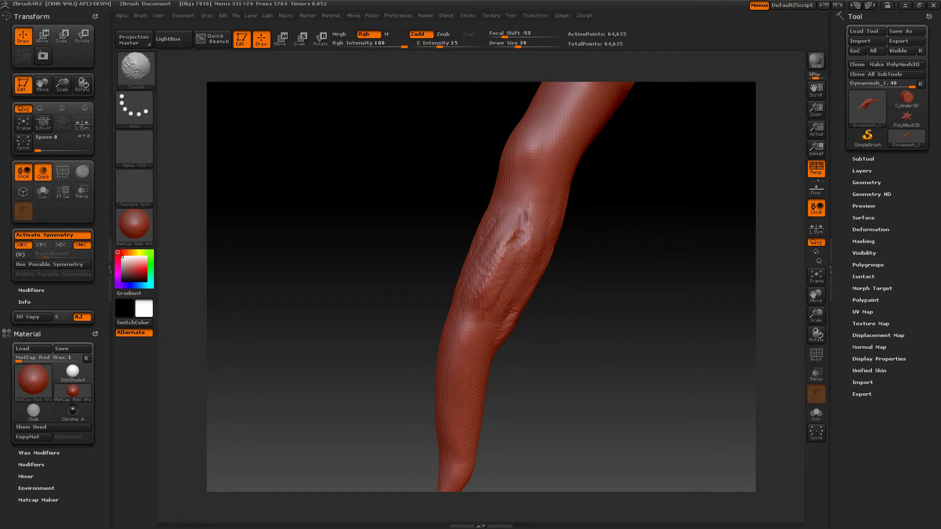
left_click_drag(493, 306, 538, 299, "shift")
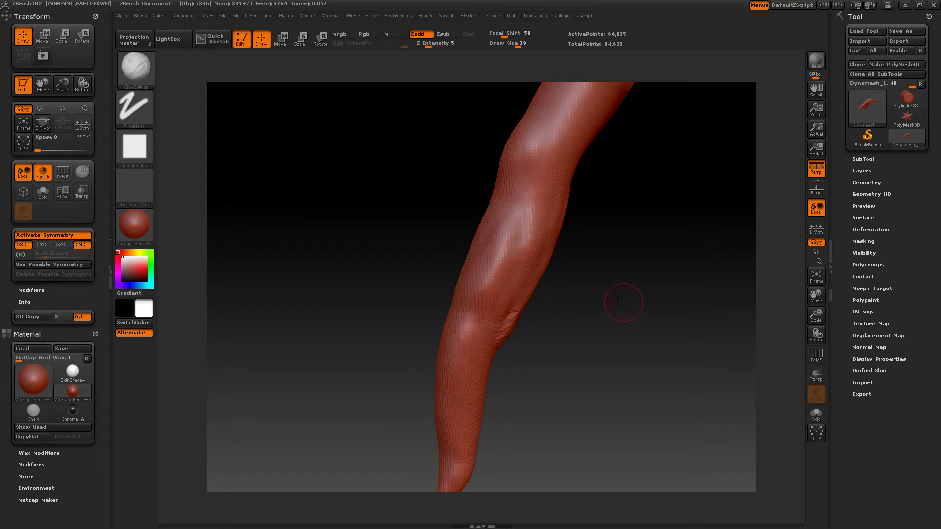
left_click_drag(624, 305, 583, 267)
left_click_drag(559, 239, 556, 235, "shift")
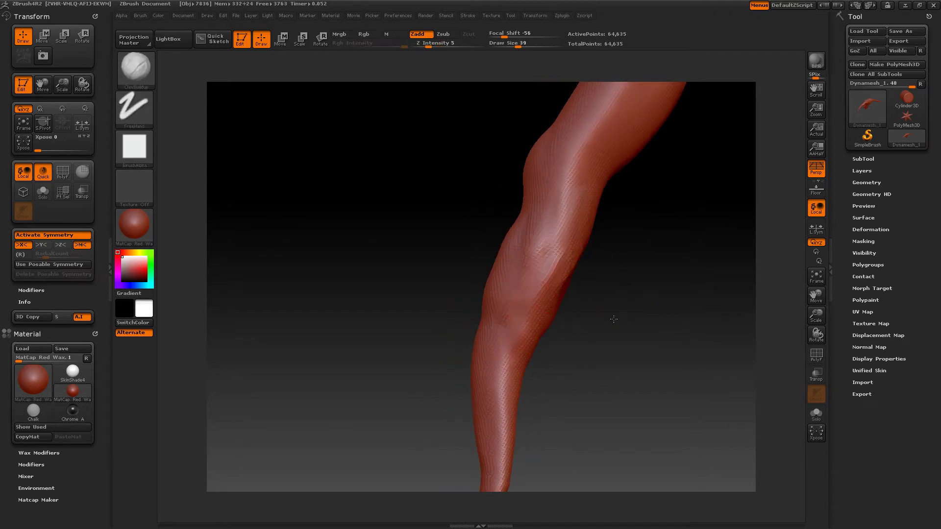
mouse_move(613, 319)
left_mouse_down()
mouse_move(571, 301)
mouse_move(585, 244)
left_mouse_up()
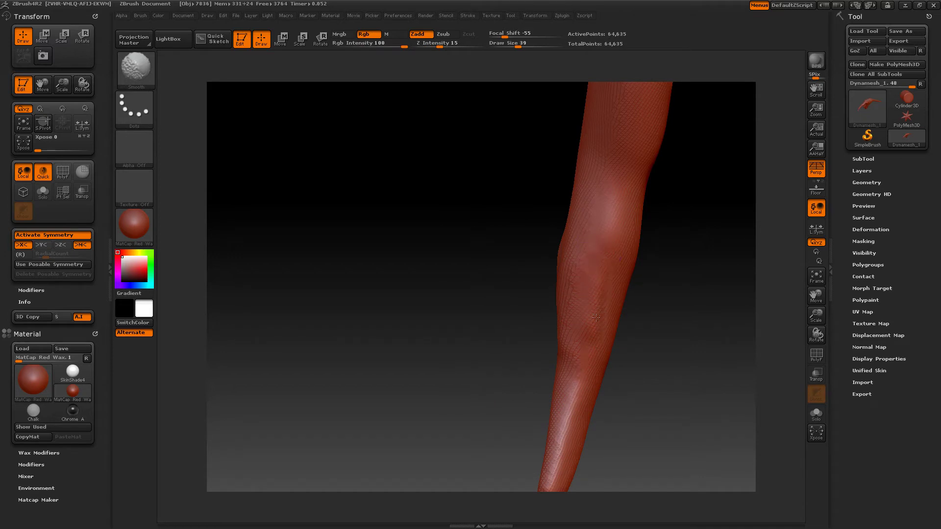
left_click_drag(558, 258, 560, 233)
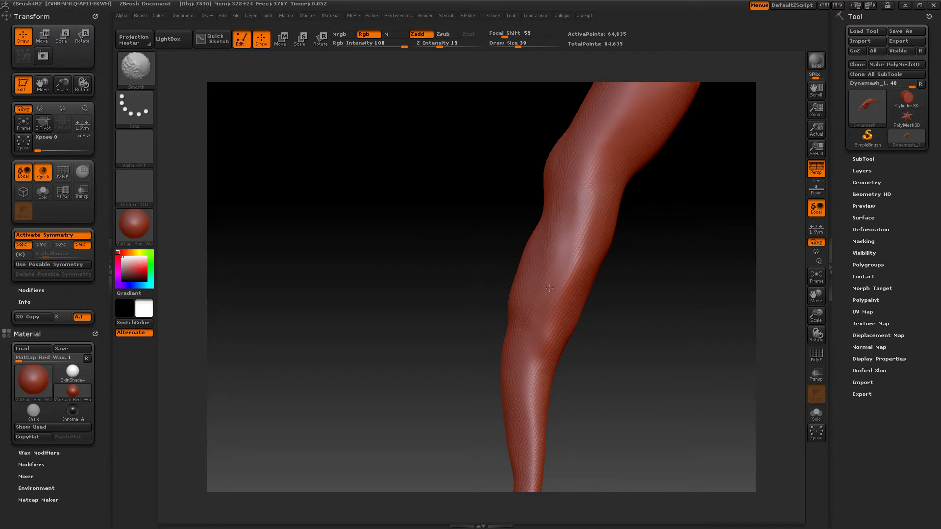
Step: Remesh the body with DynaMesh, then mask the torso and upper arms, leaving both forearms unmasked
key("ctrl")
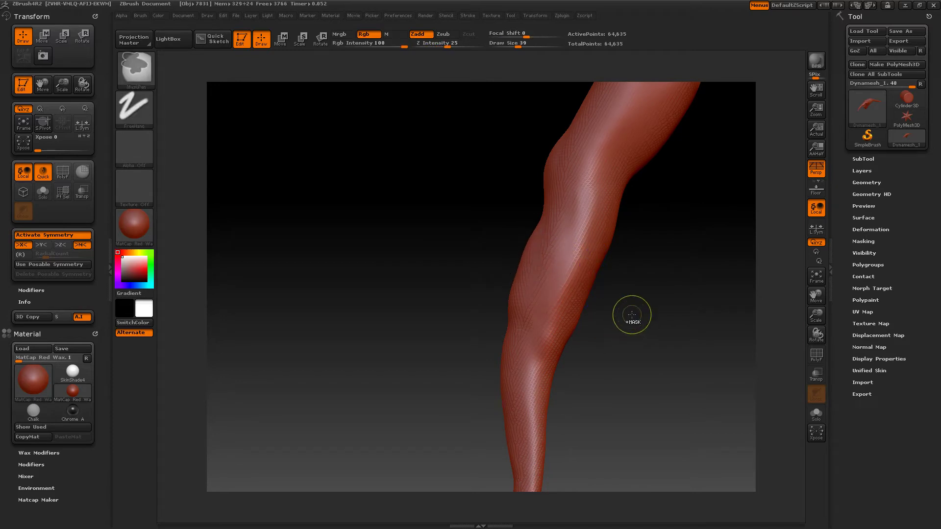
mouse_move(647, 321)
left_mouse_down("ctrl")
mouse_move(657, 351)
mouse_move(646, 337)
mouse_move(650, 265)
mouse_move(620, 309)
mouse_move(613, 225)
mouse_move(619, 250)
mouse_move(616, 236)
left_mouse_up("ctrl")
left_click_drag(679, 273, 693, 303)
left_click_drag(653, 378, 472, 368)
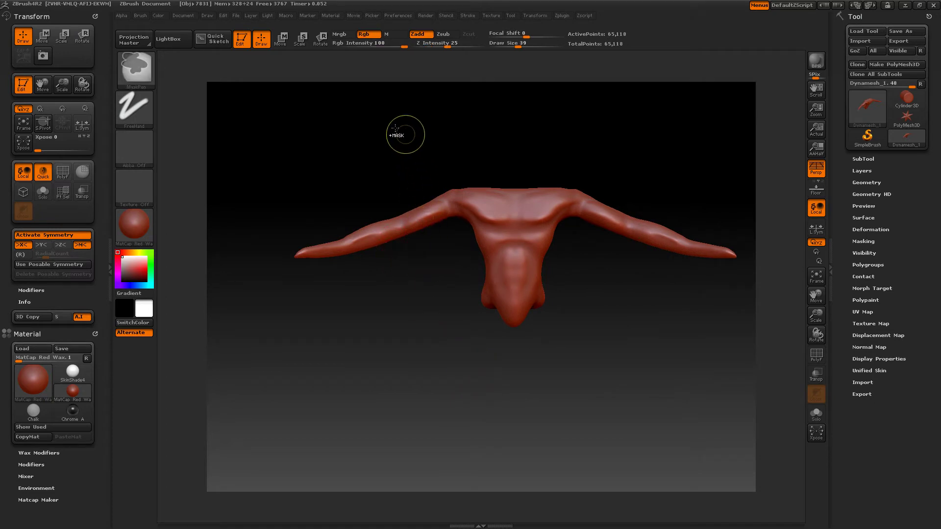
mouse_move(394, 126)
left_mouse_down("ctrl")
mouse_move(525, 235)
mouse_move(659, 389)
mouse_move(632, 390)
left_mouse_up("ctrl")
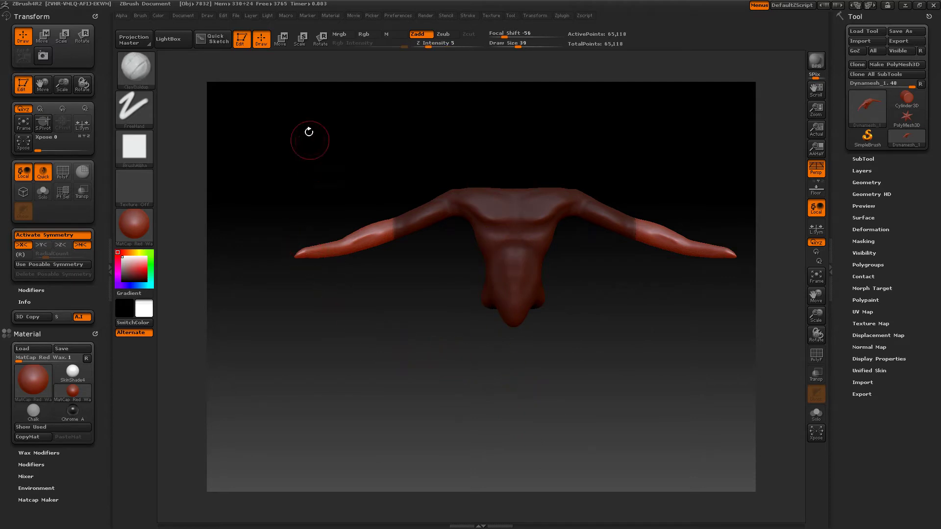
Step: Lay a Transpose Move line along the unmasked forearm, keeping the torso and upper arms masked
key("w")
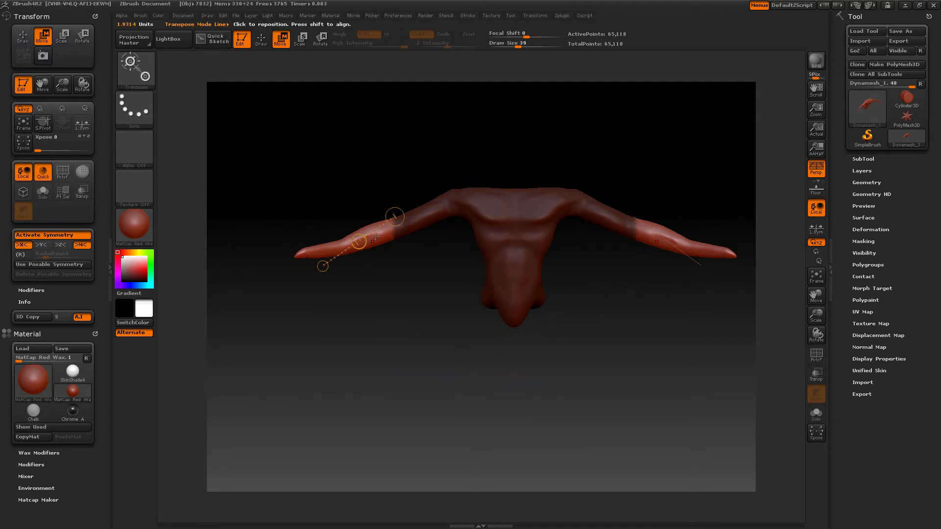
left_click_drag(296, 254, 358, 254)
key("ctrl")
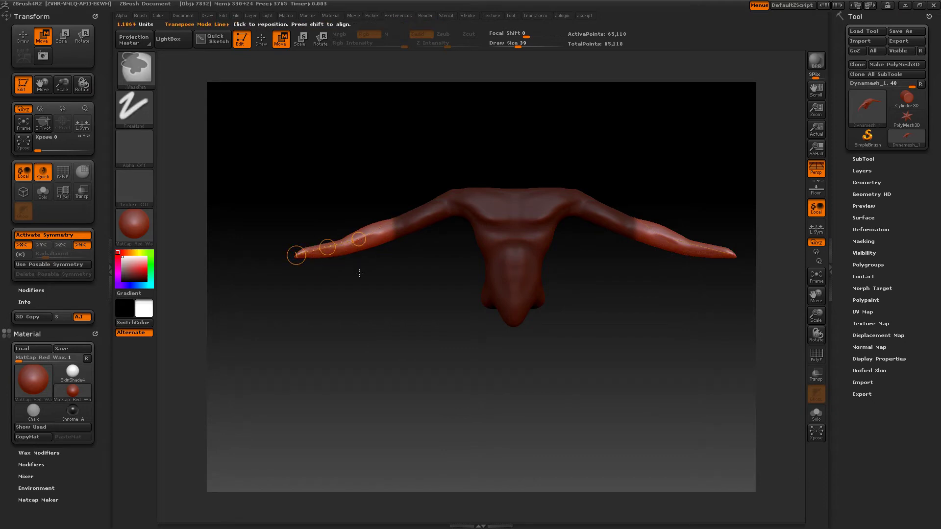
left_click(359, 273, "ctrl")
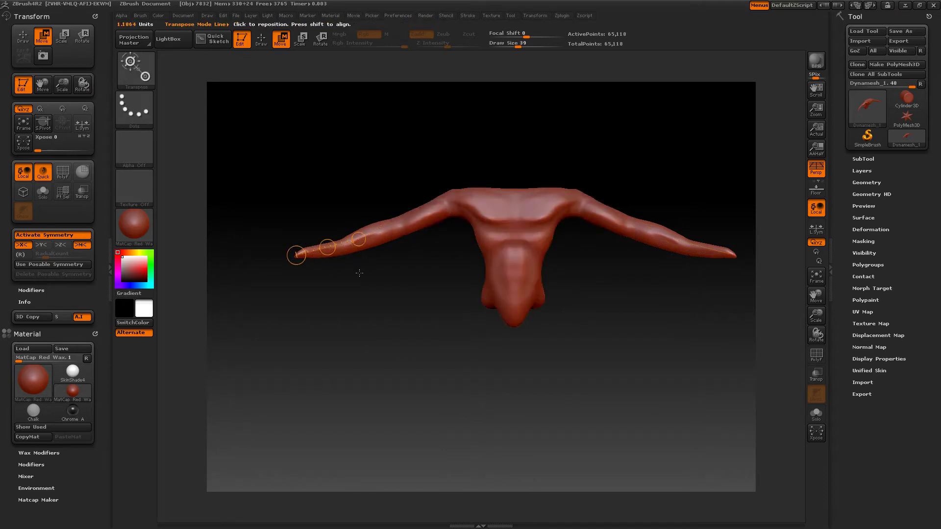
left_click(360, 273, "ctrl")
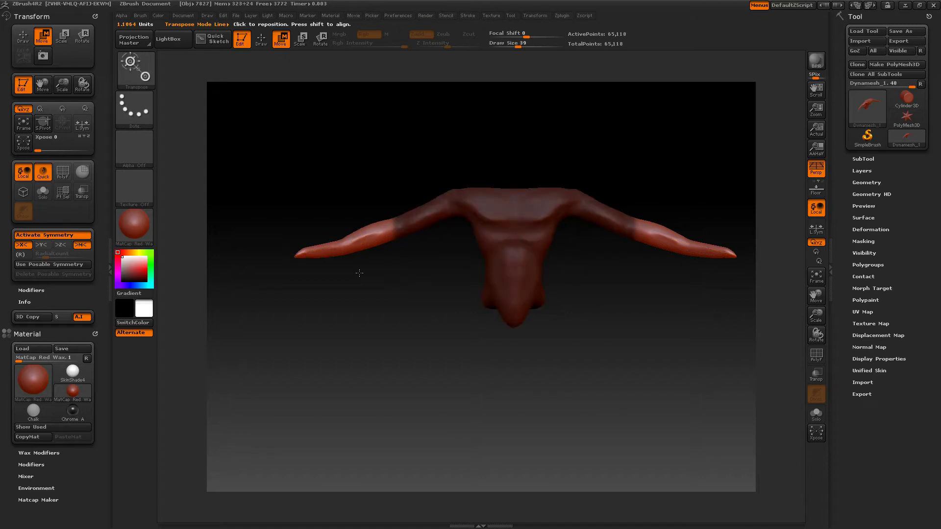
left_click_drag(360, 273, 450, 440)
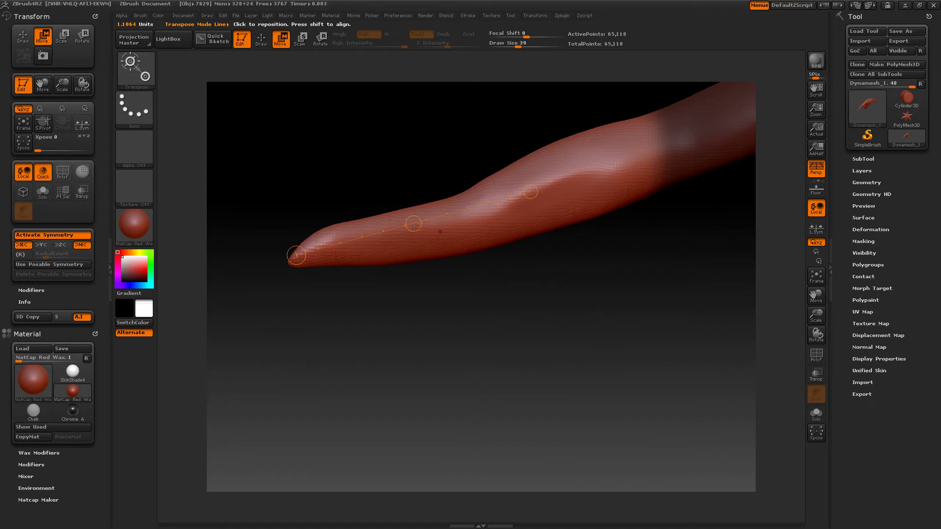
Step: Scale down and shorten the forearms with Transpose, then clear the mask
left_click_drag(413, 224, 460, 212)
key("ctrl+z")
key("e")
left_click_drag(304, 251, 229, 205)
key("w")
left_click_drag(523, 275, 412, 300)
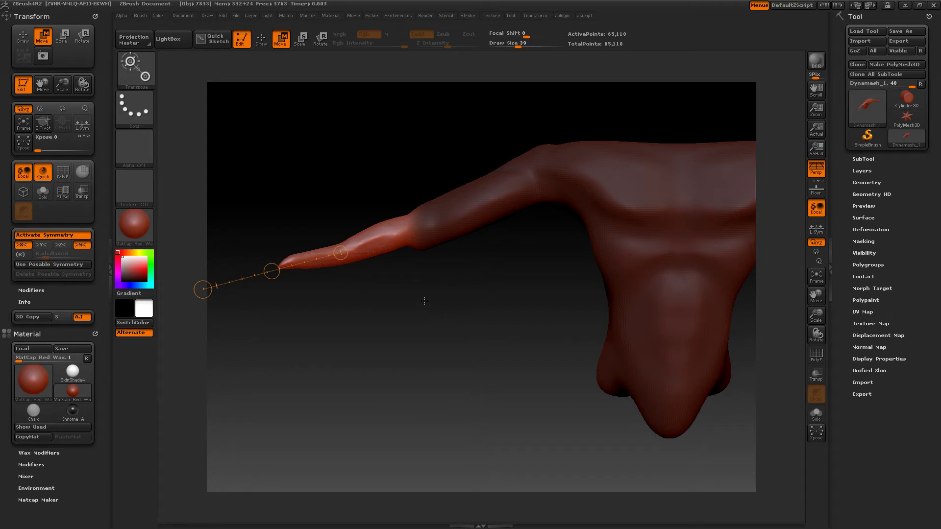
key("q")
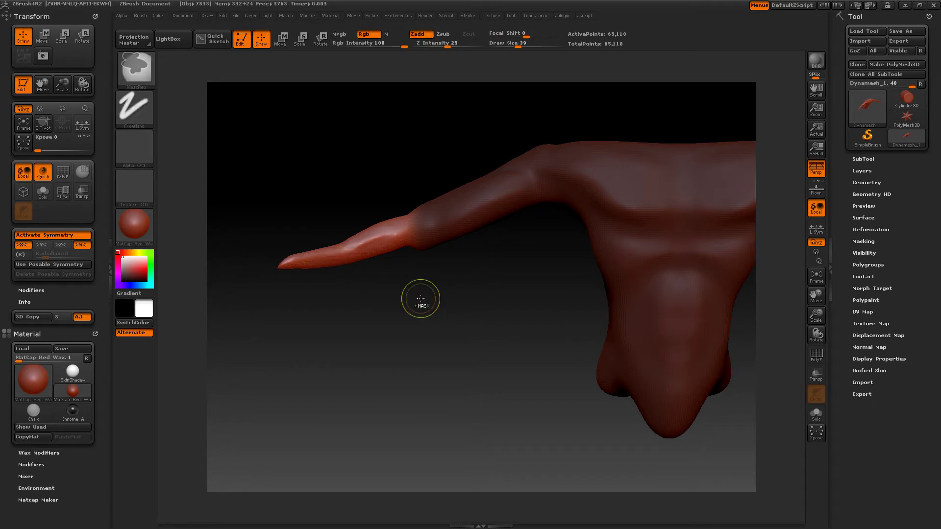
left_click(424, 303, "ctrl")
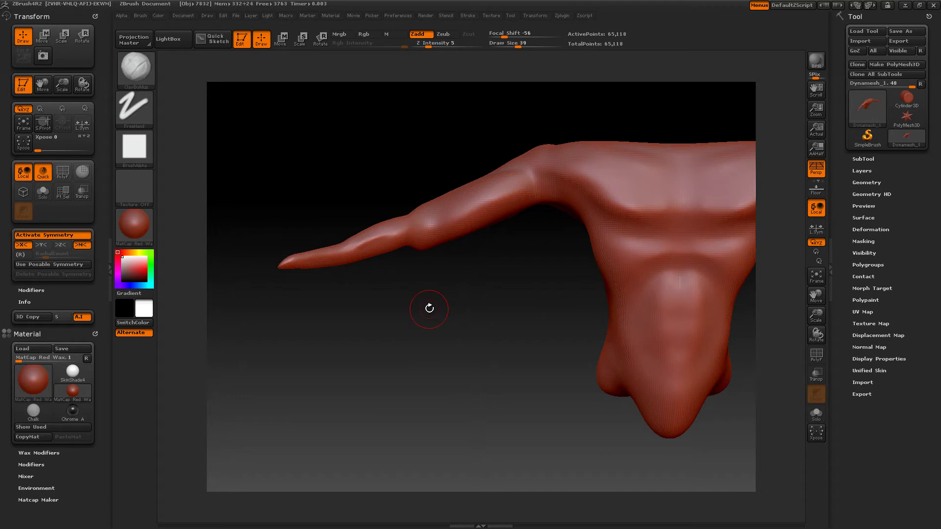
Step: Build up the forearm from elbow to wrist with ClayBuildup, smoothing lightly and remeshing with DynaMesh
left_click_drag(432, 305, 444, 346, "alt")
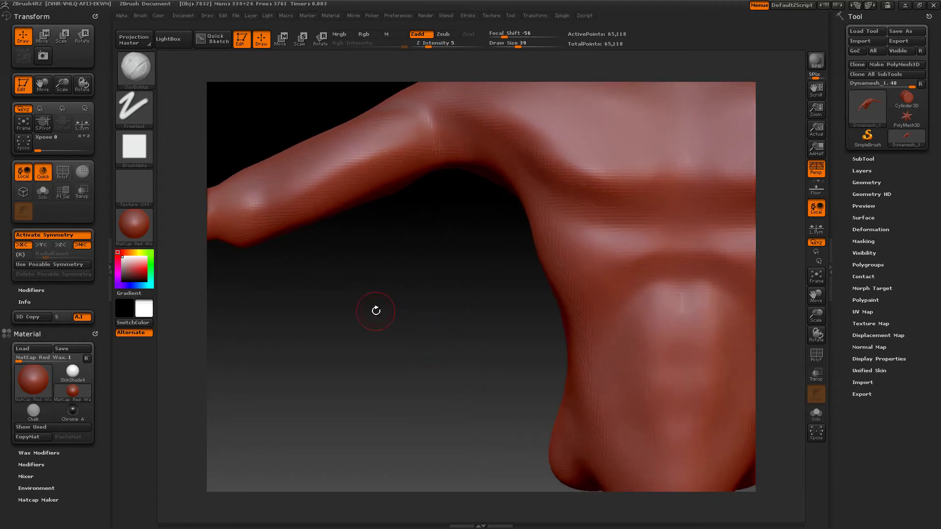
left_click_drag(376, 311, 590, 346, "alt")
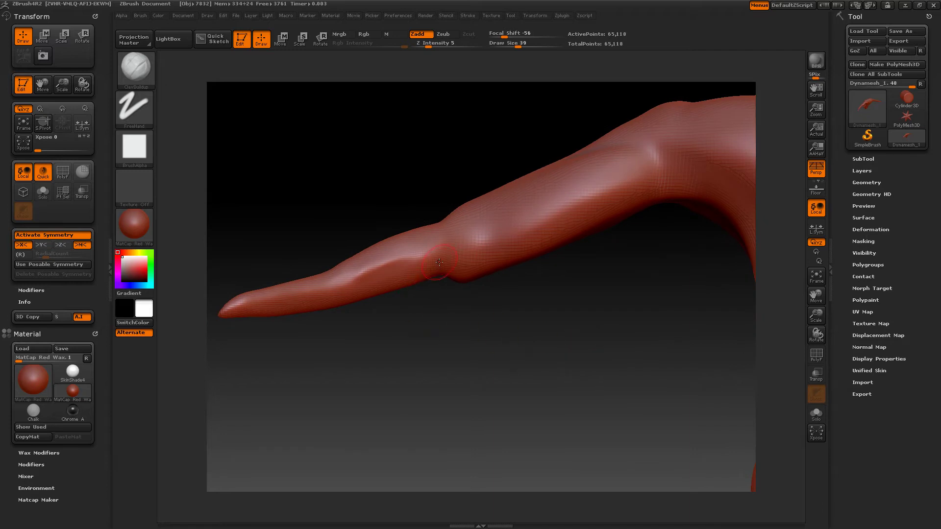
mouse_move(441, 264)
left_mouse_down()
mouse_move(377, 282)
mouse_move(420, 285)
mouse_move(299, 304)
mouse_move(437, 279)
mouse_move(242, 313)
left_mouse_up()
left_click_drag(395, 269, 391, 289, "shift")
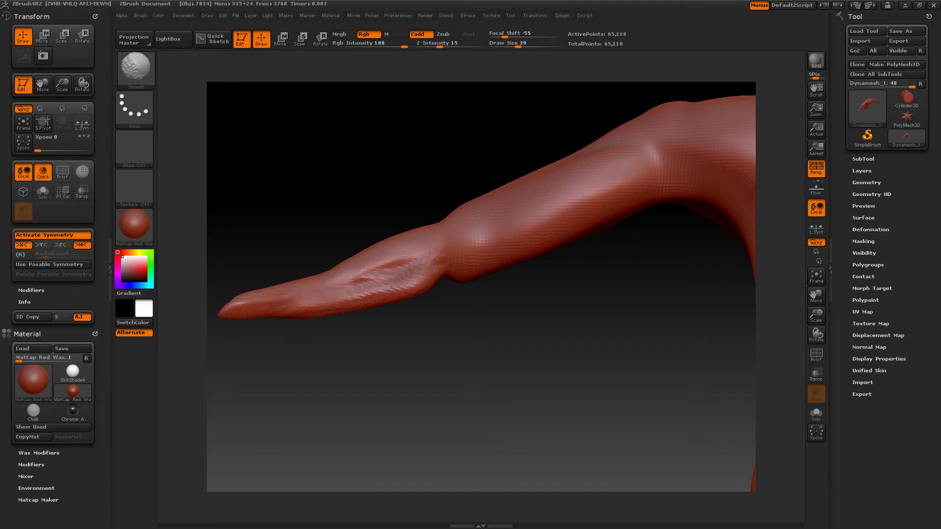
left_click_drag(410, 354, 465, 381, "ctrl")
mouse_move(419, 281)
left_mouse_down()
mouse_move(283, 301)
mouse_move(390, 283)
mouse_move(293, 320)
left_mouse_up()
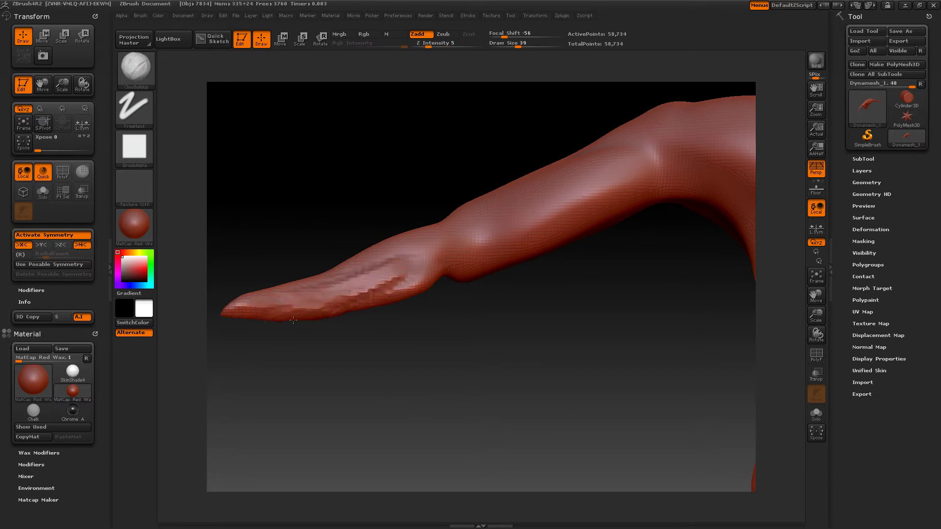
Step: Build up the outer side of the elbow and upper forearm with ClayBuildup, remeshing between passes
left_click_drag(492, 351, 501, 419)
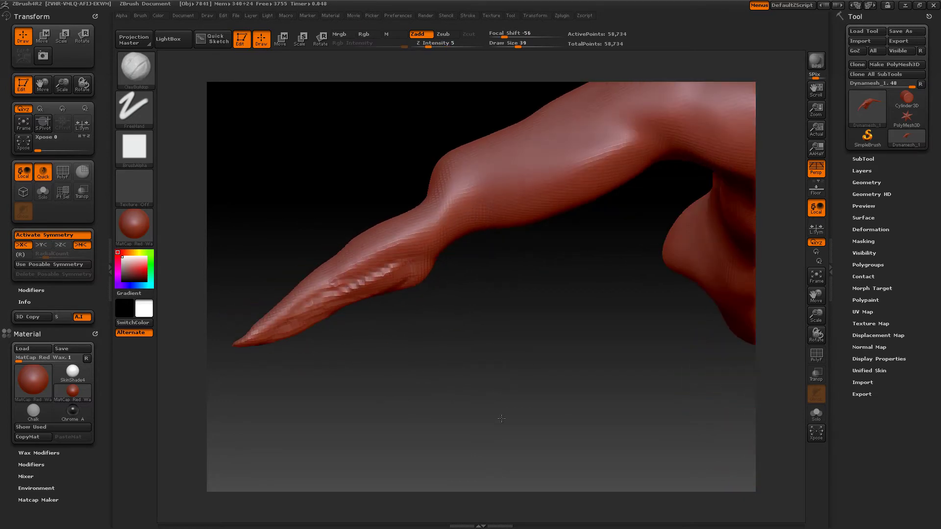
mouse_move(481, 342)
left_mouse_down()
mouse_move(540, 350)
mouse_move(546, 382)
mouse_move(505, 385)
left_mouse_up()
mouse_move(416, 196)
left_mouse_down()
mouse_move(407, 208)
mouse_move(414, 181)
mouse_move(387, 209)
mouse_move(421, 188)
mouse_move(391, 204)
mouse_move(399, 209)
mouse_move(387, 227)
mouse_move(402, 223)
left_mouse_up()
left_click_drag(516, 280, 564, 315, "ctrl")
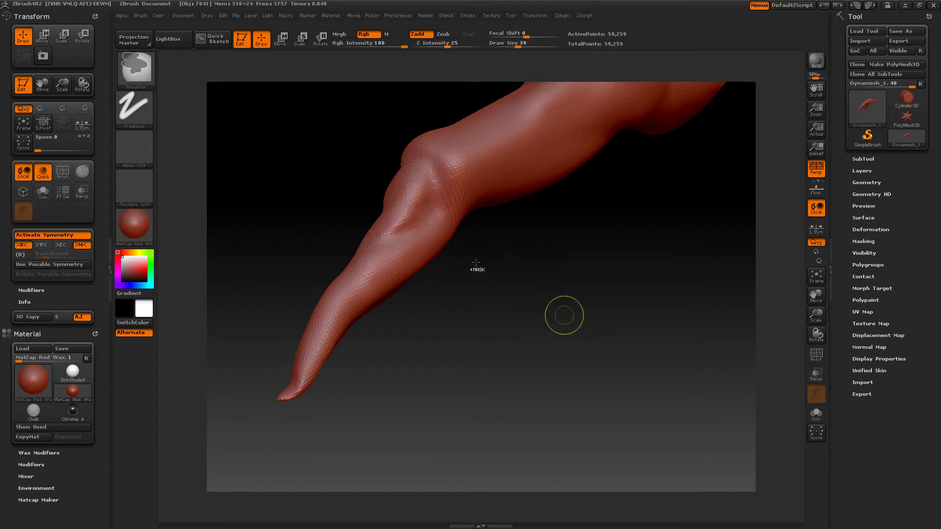
mouse_move(405, 186)
left_mouse_down()
mouse_move(390, 215)
mouse_move(409, 179)
mouse_move(426, 188)
mouse_move(374, 202)
mouse_move(403, 157)
left_mouse_up()
left_click_drag(296, 189, 324, 206, "ctrl")
Step: Cover the back of the forearm with ClayBuildup strokes from elbow to wrist and remesh with DynaMesh
left_click_drag(527, 284, 513, 269)
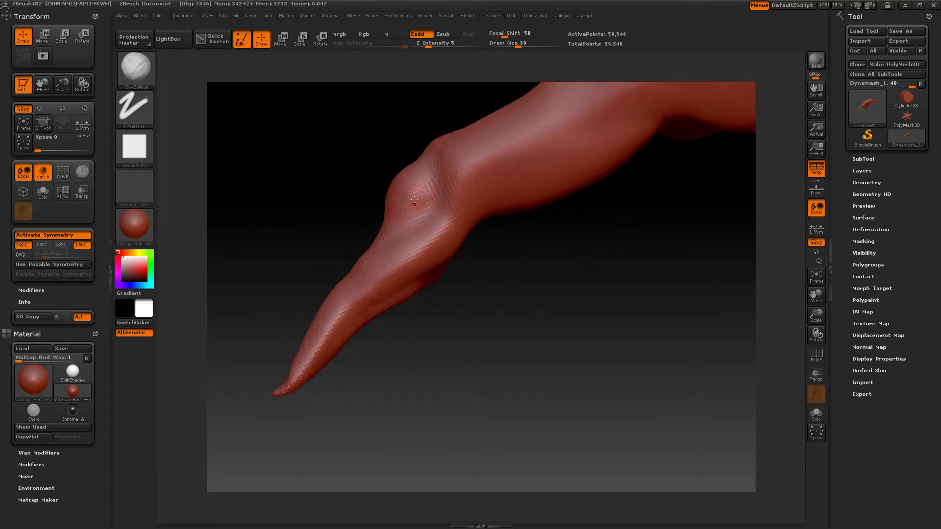
mouse_move(421, 198)
left_mouse_down()
mouse_move(431, 209)
mouse_move(387, 238)
mouse_move(372, 230)
mouse_move(280, 360)
mouse_move(340, 336)
mouse_move(341, 274)
mouse_move(372, 250)
mouse_move(357, 289)
mouse_move(397, 262)
mouse_move(437, 196)
mouse_move(468, 169)
mouse_move(312, 325)
mouse_move(395, 224)
left_mouse_up()
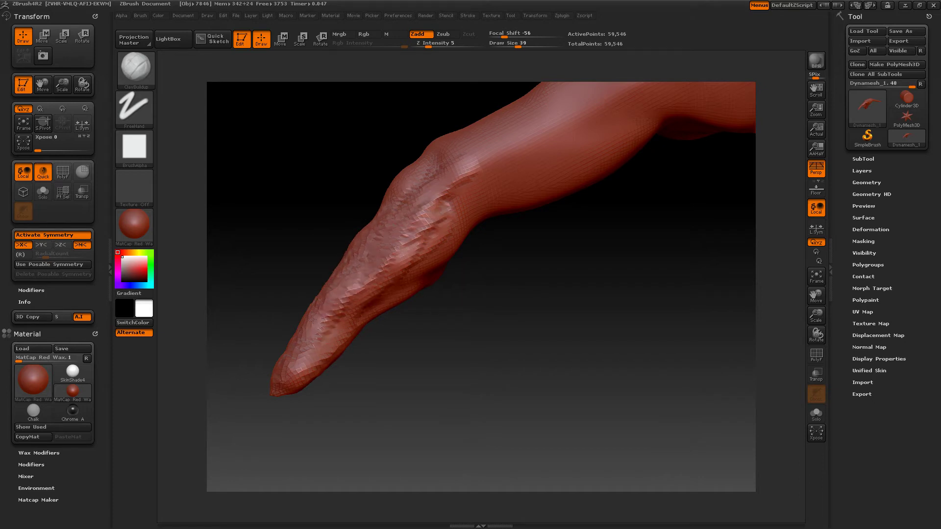
left_click_drag(431, 353, 542, 372, "ctrl")
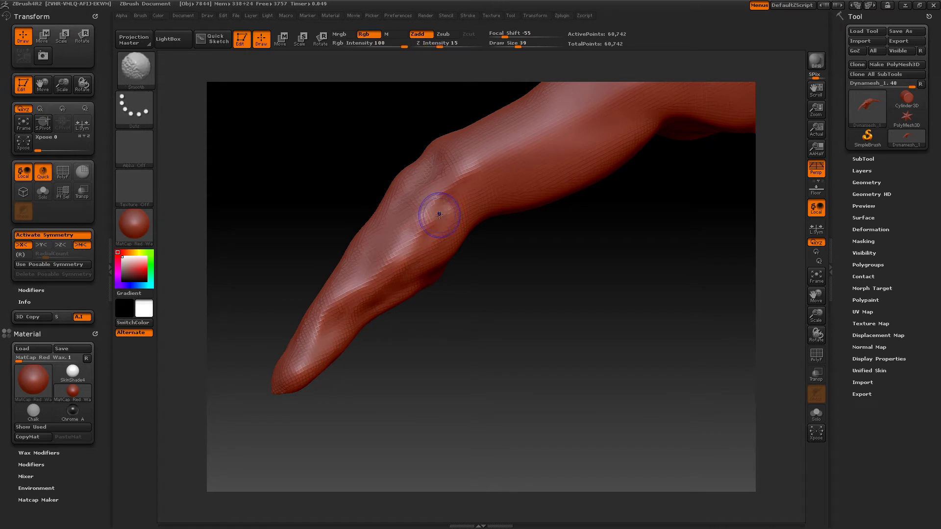
Step: Set the draw size to 65 and smooth the forearm from the elbow down to its tip
key("space")
left_click_drag(439, 217, 442, 217)
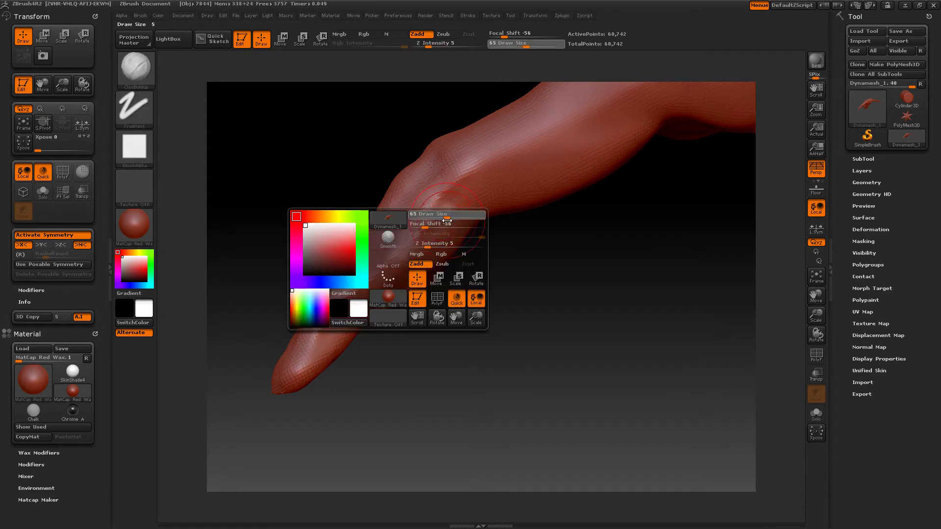
key("shift")
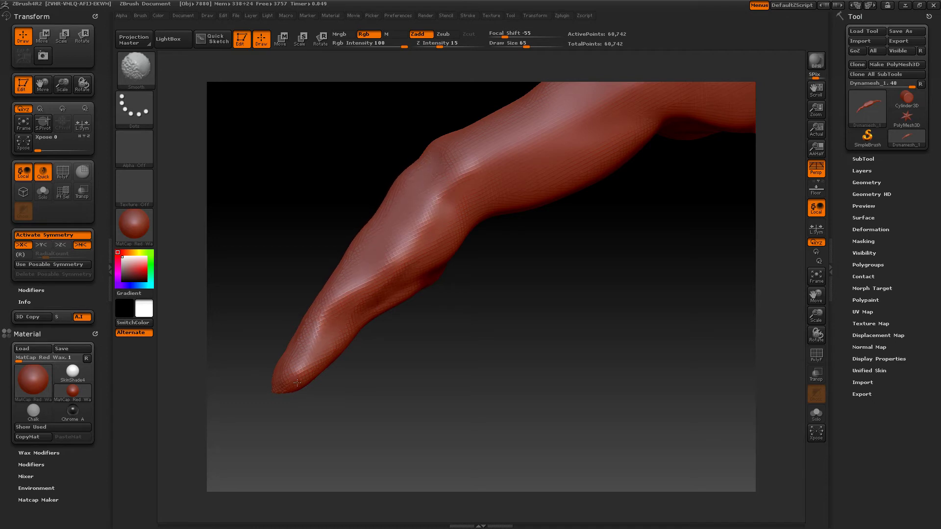
left_click_drag(385, 313, 410, 277)
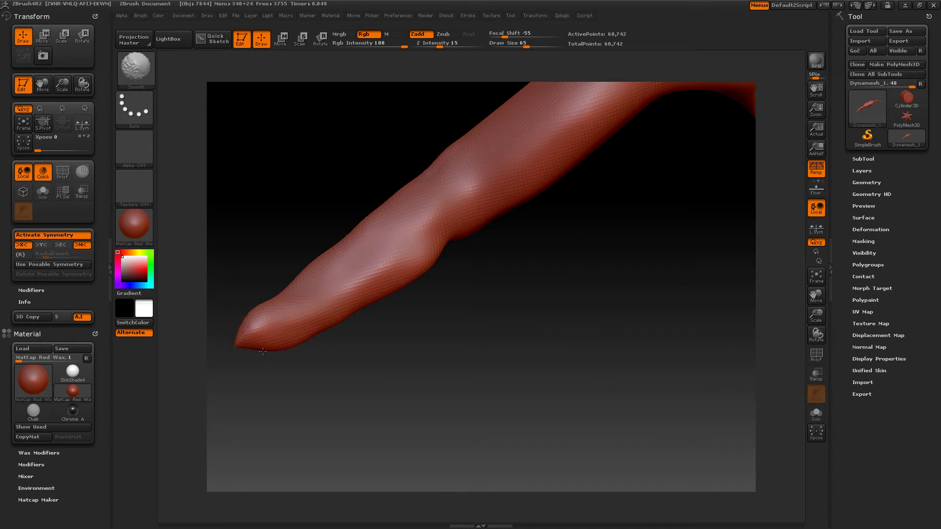
left_click_drag(262, 351, 446, 320)
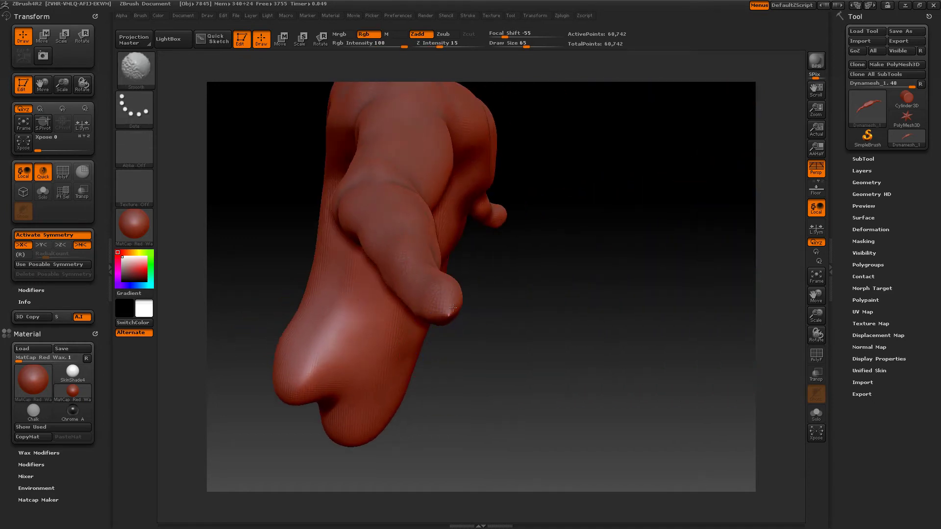
left_click_drag(550, 308, 578, 303, "shift")
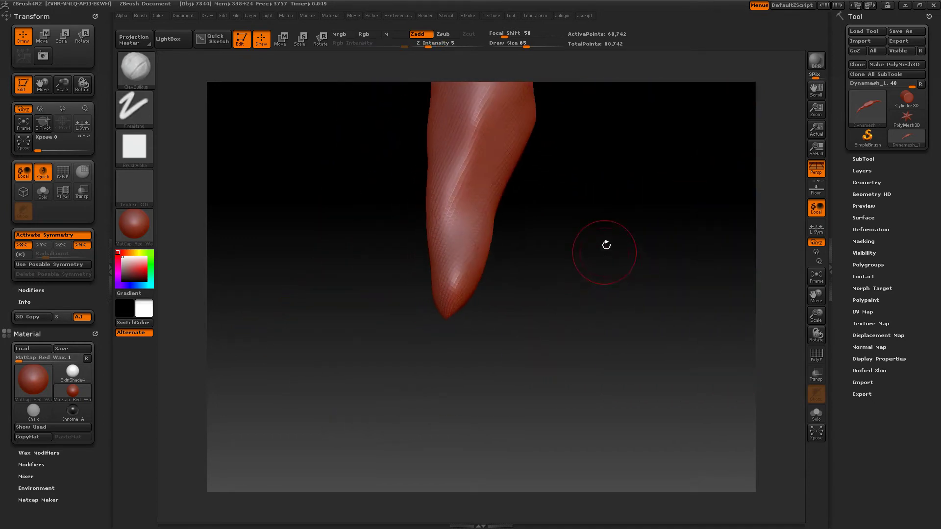
Step: Switch to the Inflat brush and swell the side of the forearm below the elbow
left_click_drag(606, 246, 562, 419)
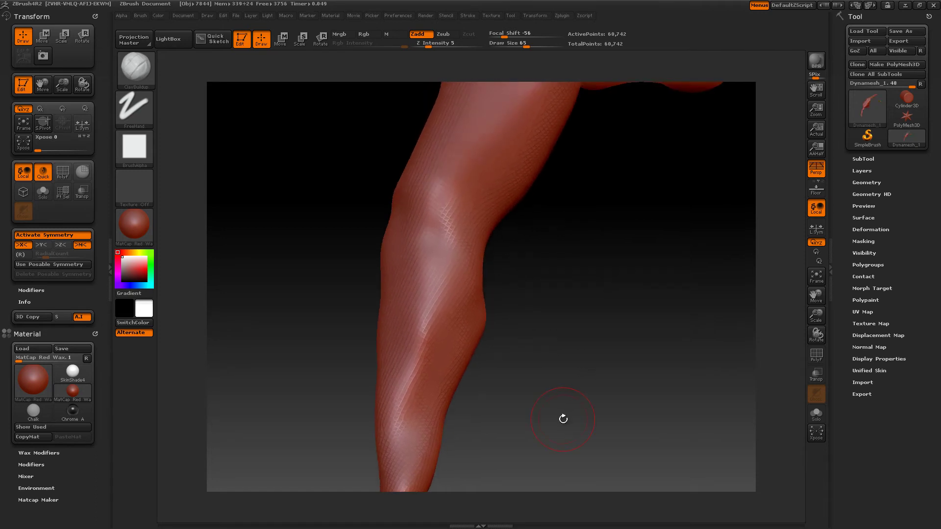
left_click_drag(566, 418, 645, 332)
key("space")
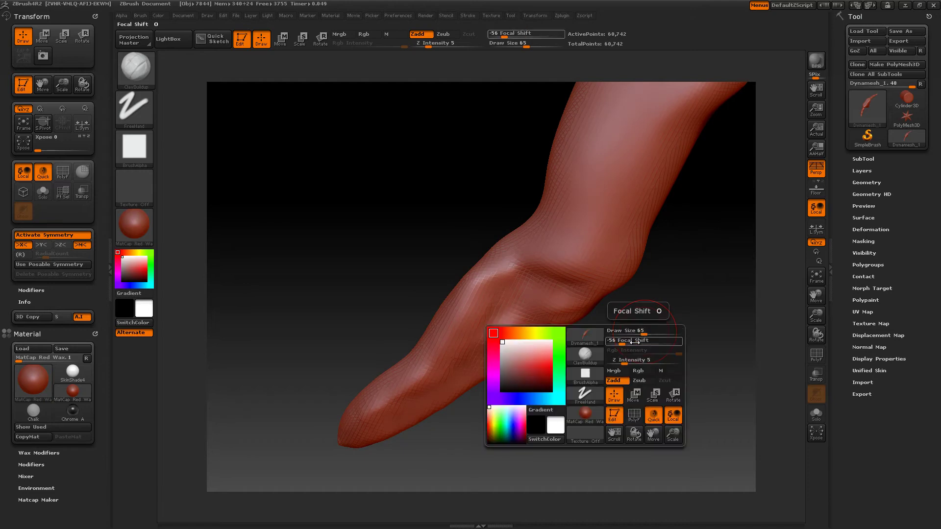
left_click(597, 355)
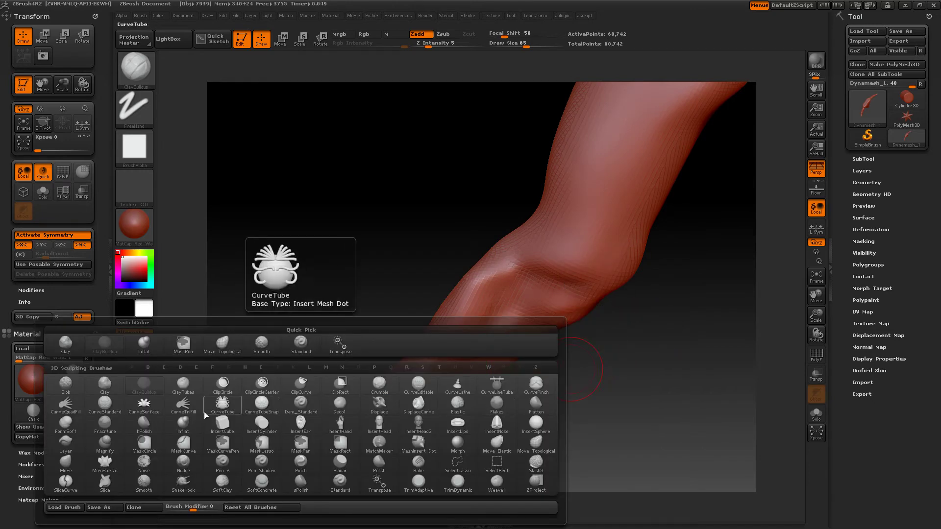
left_click(183, 424)
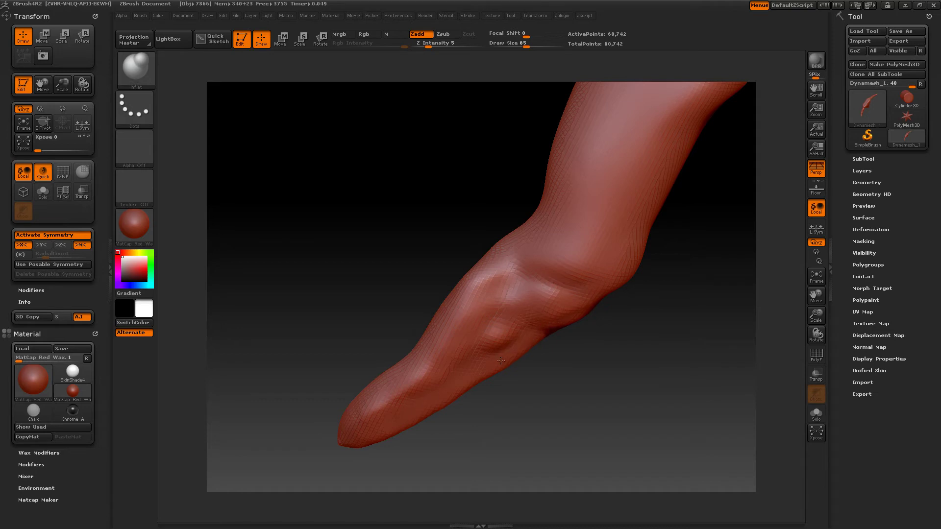
Step: Switch back to ClayBuildup and lay muscle strokes along the forearm from the elbow crease to the wrist
key("space")
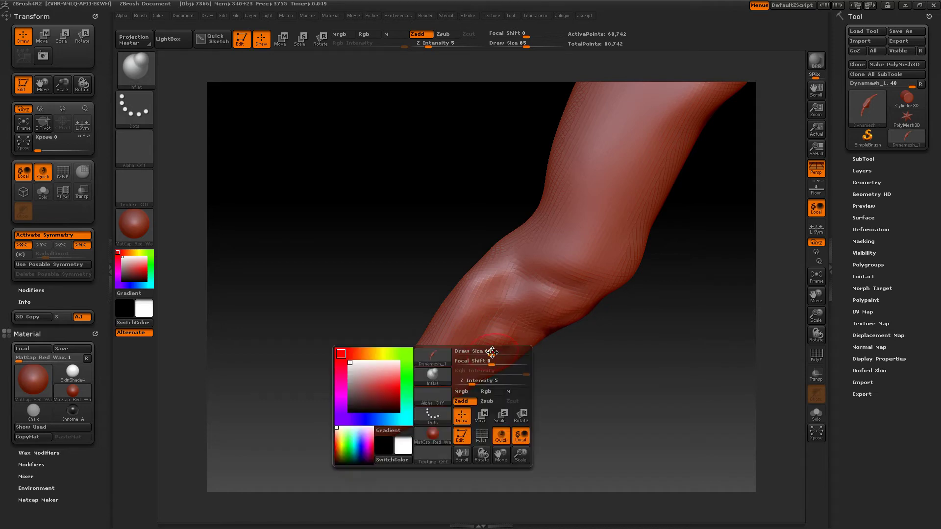
left_click(440, 376)
left_click(537, 380)
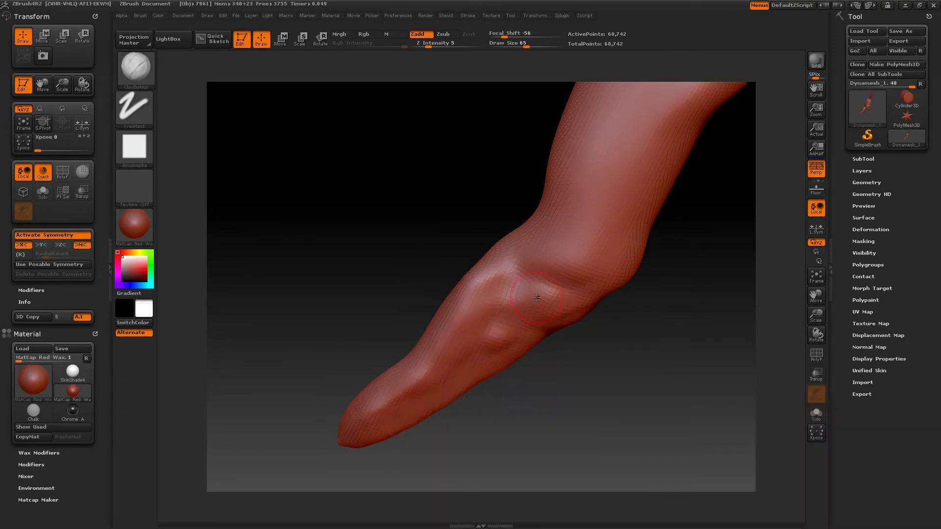
mouse_move(490, 335)
left_mouse_down()
mouse_move(500, 289)
mouse_move(544, 294)
mouse_move(491, 353)
mouse_move(391, 431)
mouse_move(500, 326)
mouse_move(510, 294)
mouse_move(431, 366)
mouse_move(376, 436)
left_mouse_up()
mouse_move(422, 395)
left_mouse_down()
mouse_move(539, 316)
mouse_move(417, 398)
left_mouse_up()
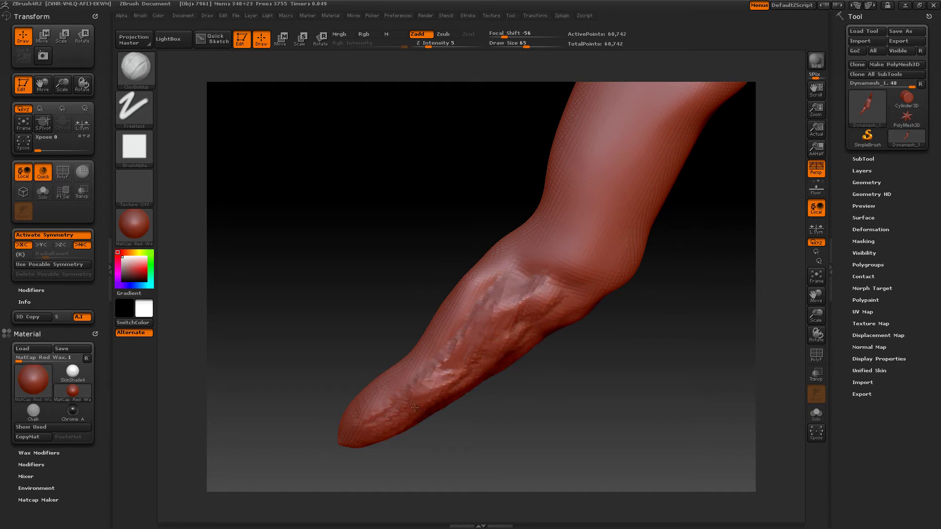
Step: Thicken the underside of the forearm near the elbow with more ClayBuildup strokes from several angles
left_click_drag(575, 411, 615, 399)
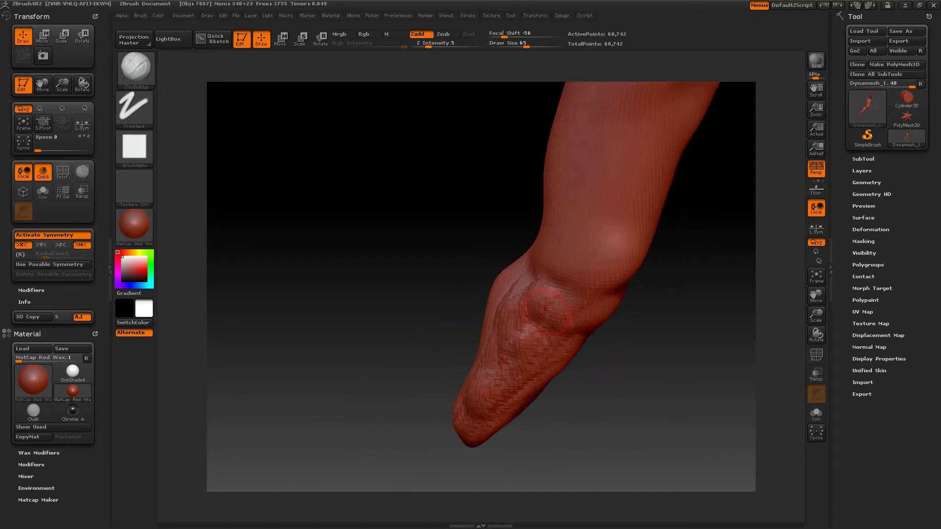
left_click_drag(656, 395, 544, 304)
mouse_move(511, 272)
left_mouse_down()
mouse_move(375, 351)
mouse_move(448, 314)
left_mouse_up()
left_click_drag(538, 283, 421, 321)
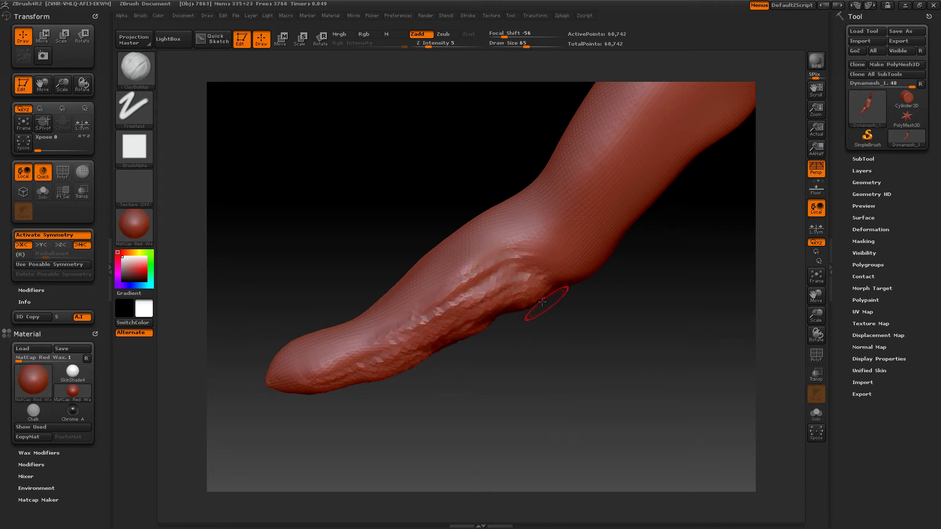
mouse_move(490, 369)
left_mouse_down()
mouse_move(389, 377)
mouse_move(446, 372)
mouse_move(520, 301)
left_mouse_up()
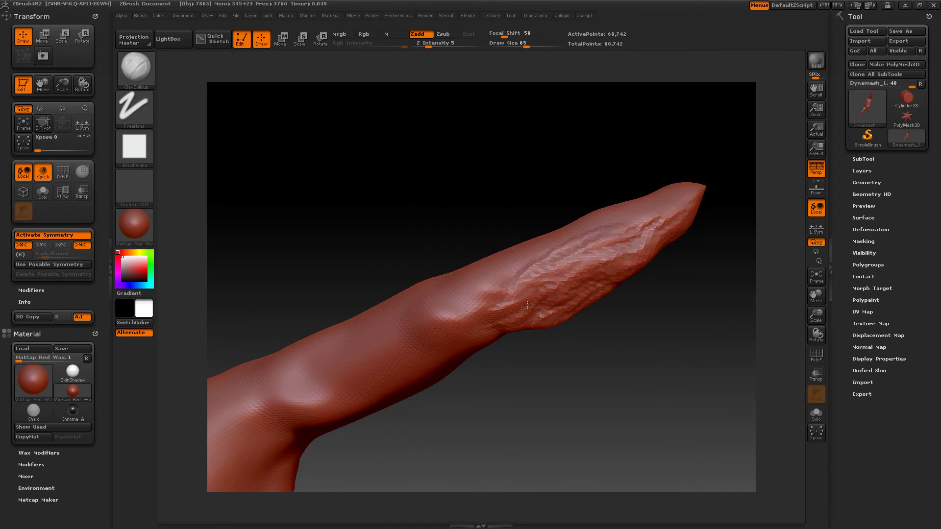
Step: Smooth the ClayBuildup strokes along the forearm and remesh the DynaMesh to even out its topology
mouse_move(609, 273)
left_mouse_down("shift")
mouse_move(609, 237)
mouse_move(591, 286)
left_mouse_up("shift")
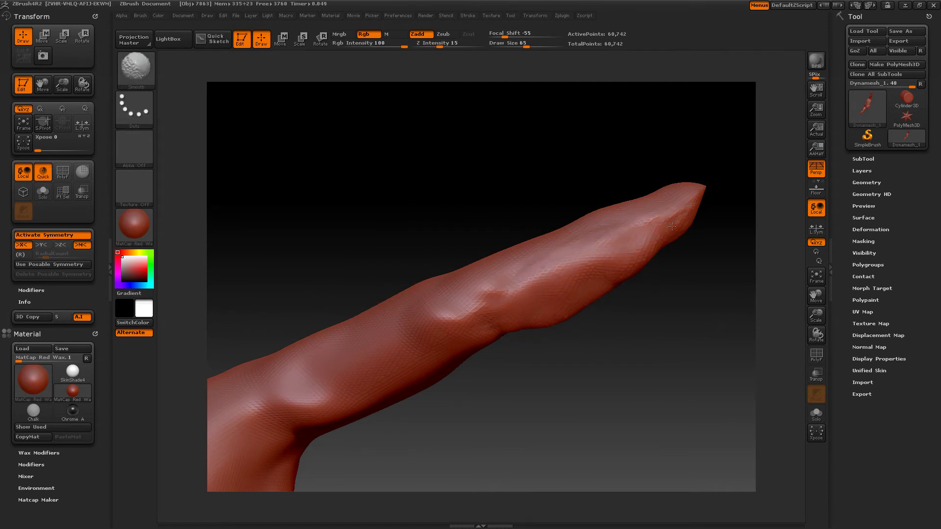
mouse_move(719, 311)
left_mouse_down()
mouse_move(612, 312)
mouse_move(616, 299)
left_mouse_up()
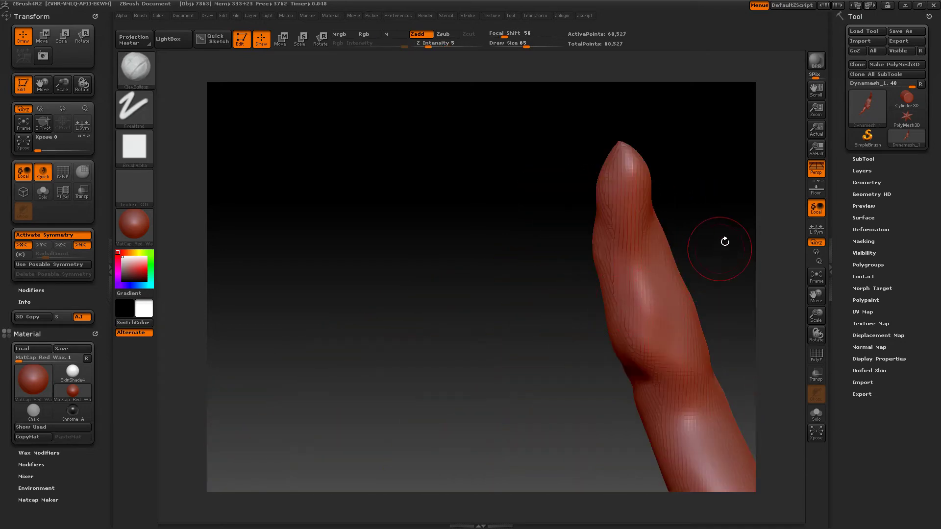
left_click_drag(699, 259, 568, 105, "alt")
left_click_drag(642, 185, 482, 398, "alt")
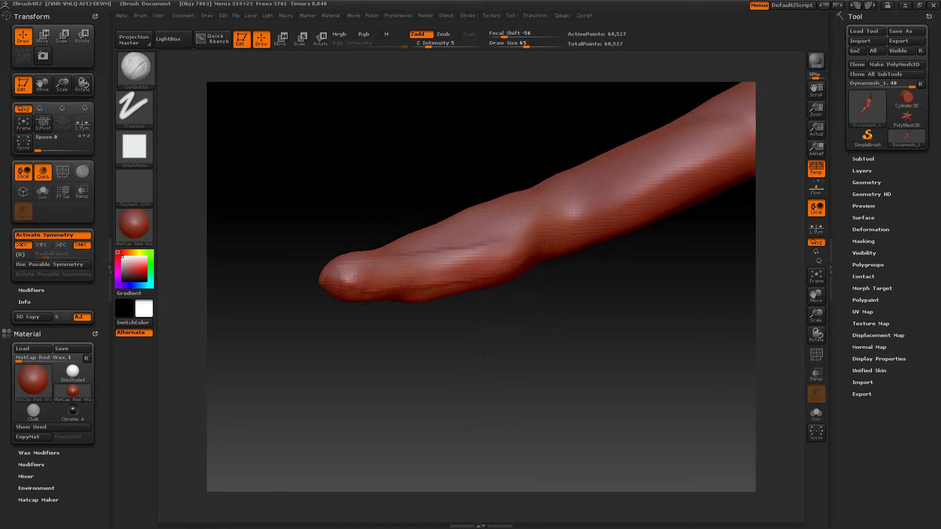
left_click_drag(359, 343, 393, 349, "ctrl")
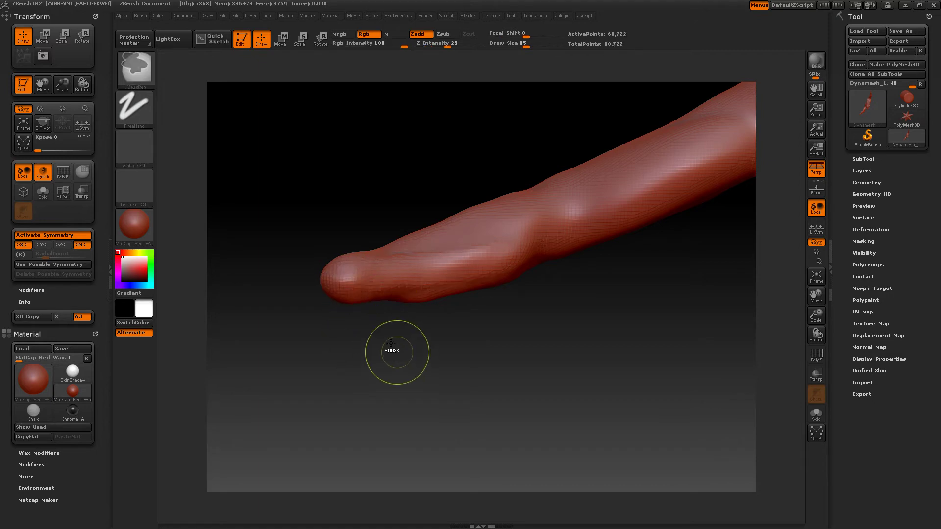
left_click_drag(463, 368, 438, 269)
key("shift")
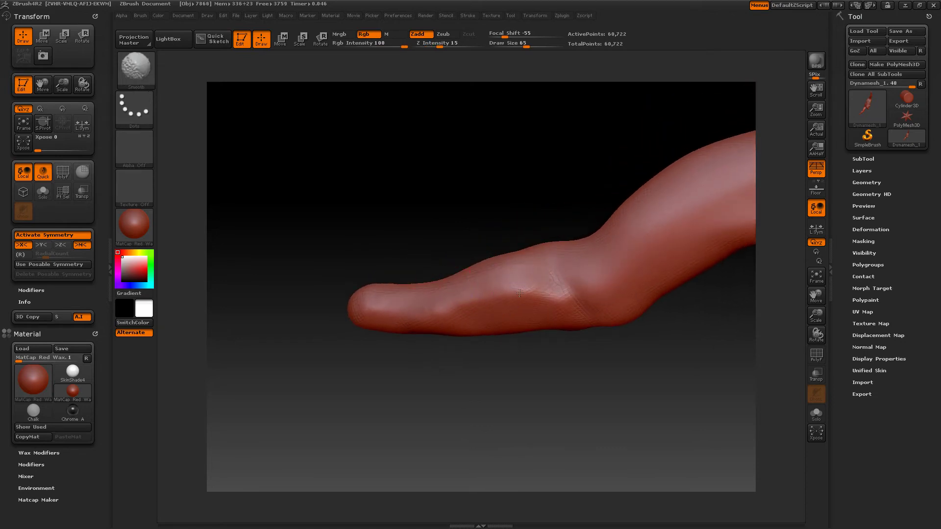
Step: Switch to the Move Topological brush at draw size 256, pull the forearm's end downward and smooth the forearm
mouse_move(471, 351)
left_mouse_down()
mouse_move(604, 410)
mouse_move(590, 414)
mouse_move(590, 369)
mouse_move(604, 336)
left_mouse_up()
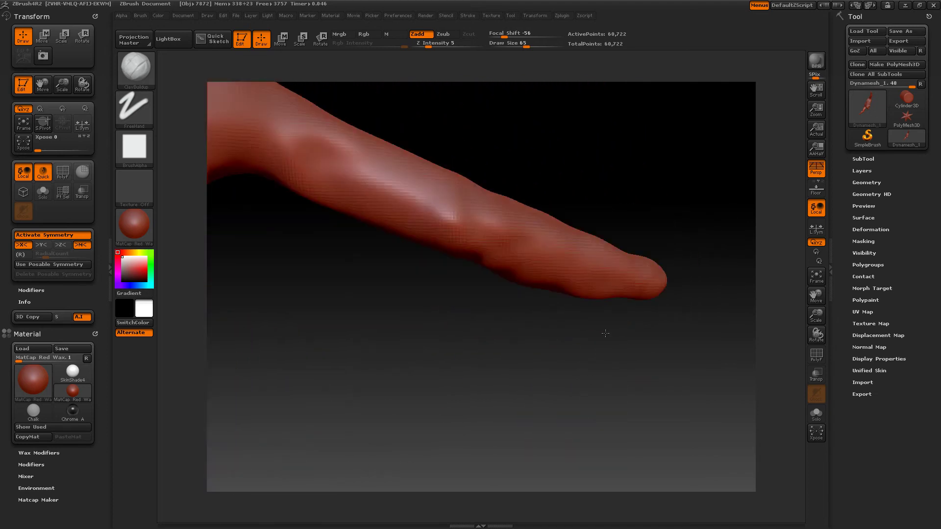
left_click_drag(602, 332, 589, 386)
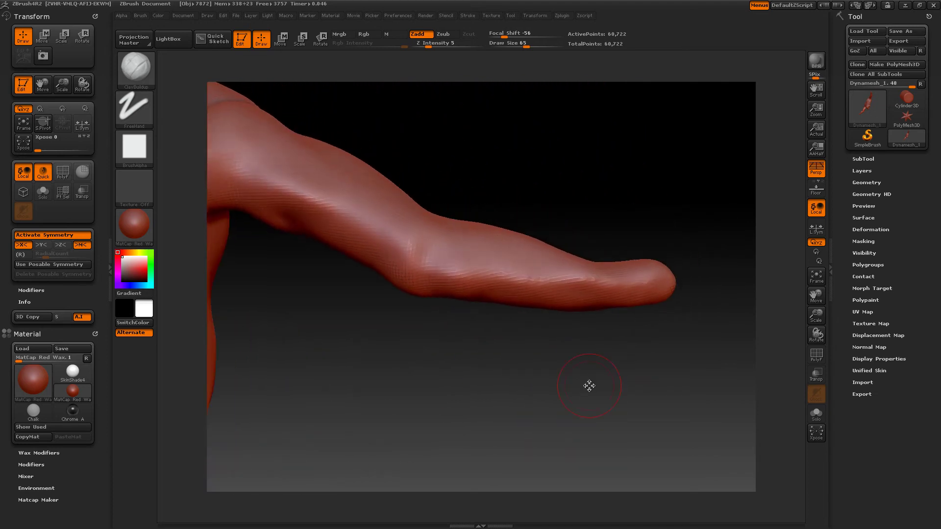
key("space")
left_click(531, 405)
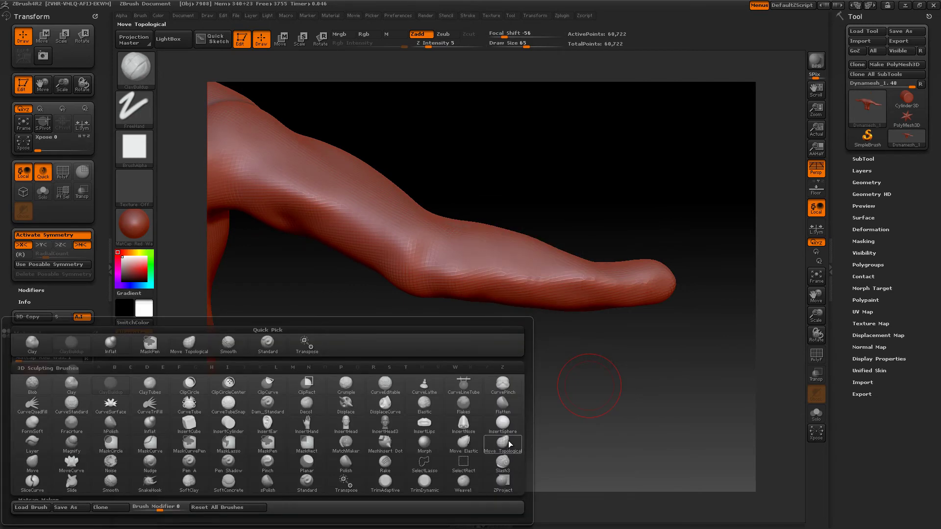
left_click(508, 441)
key("space")
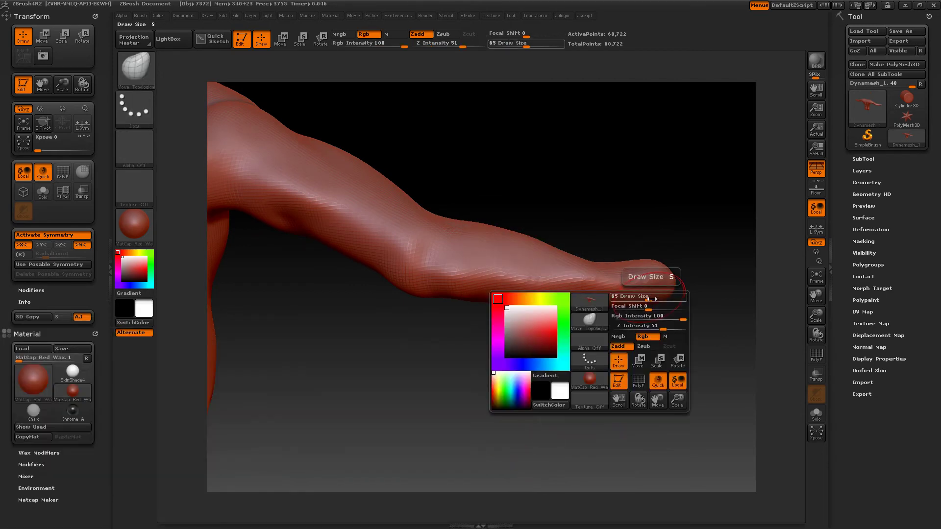
left_click_drag(650, 300, 693, 300)
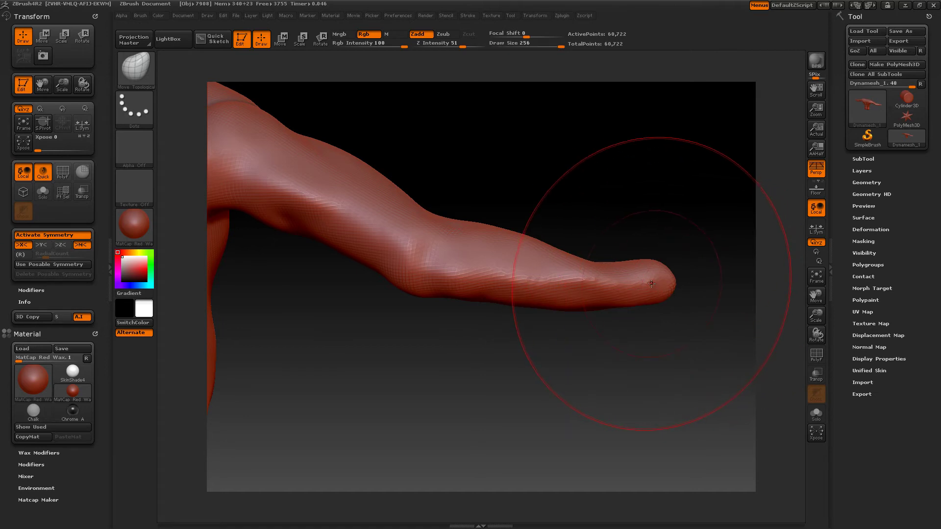
mouse_move(640, 281)
left_mouse_down()
mouse_move(679, 278)
mouse_move(679, 324)
mouse_move(653, 323)
mouse_move(647, 373)
mouse_move(616, 391)
mouse_move(637, 326)
left_mouse_up()
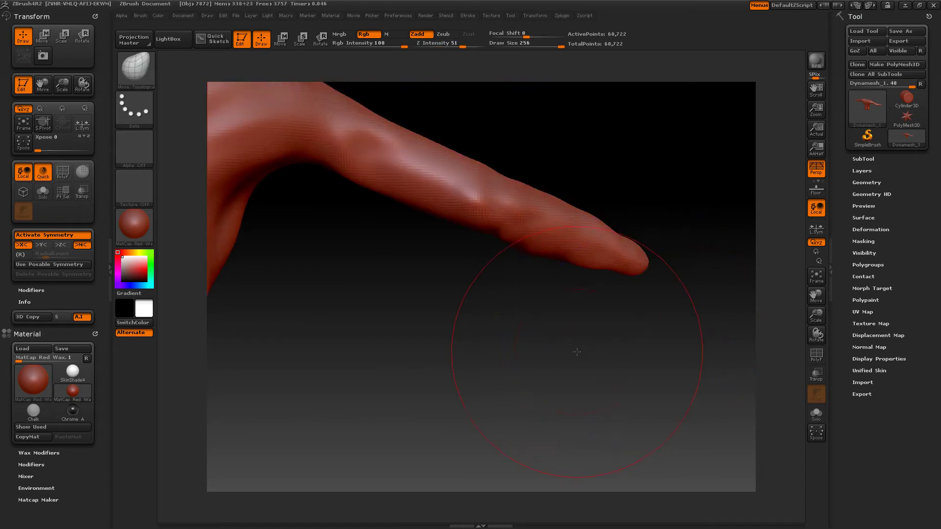
left_click_drag(578, 351, 580, 302)
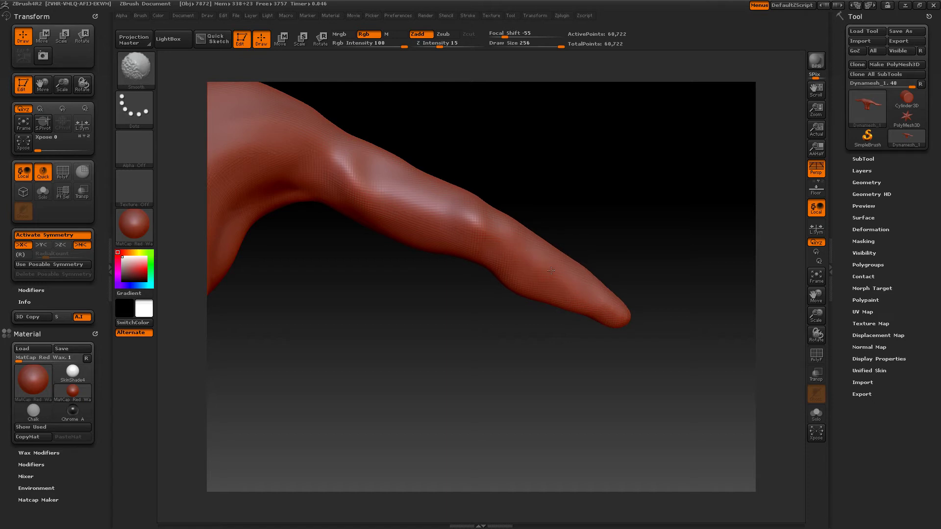
mouse_move(581, 365)
left_mouse_down()
mouse_move(529, 383)
mouse_move(498, 378)
mouse_move(487, 349)
mouse_move(487, 357)
mouse_move(563, 343)
mouse_move(347, 366)
mouse_move(465, 334)
mouse_move(456, 319)
left_mouse_up()
key("f")
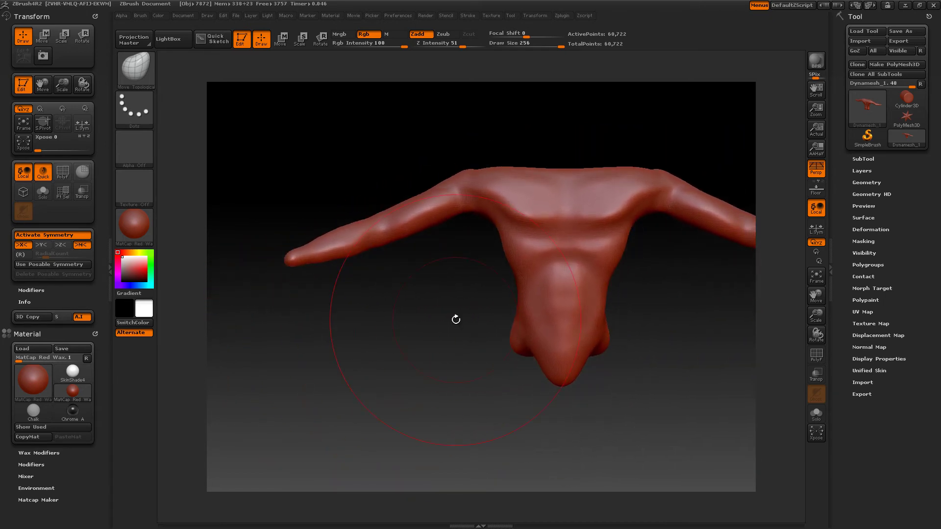
Step: Switch to Windows Explorer and open the human-body-muscle-diagram image from Old\My Pictures on the Desktop Backup (G:) drive
key("alt+Tab")
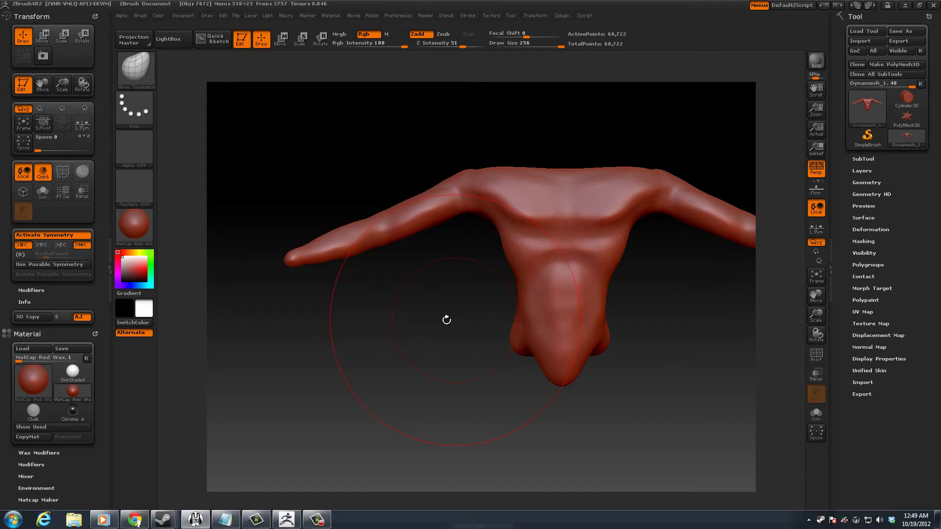
left_click(74, 519)
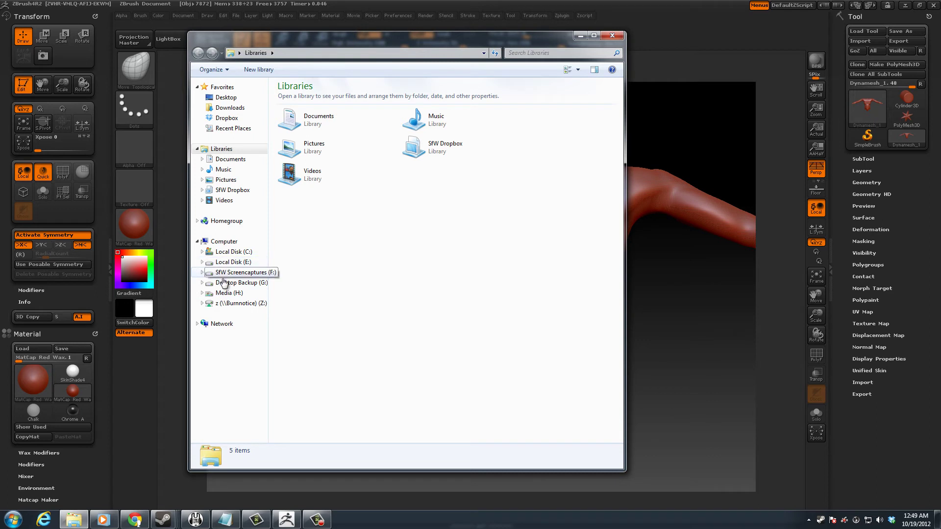
left_click(236, 283)
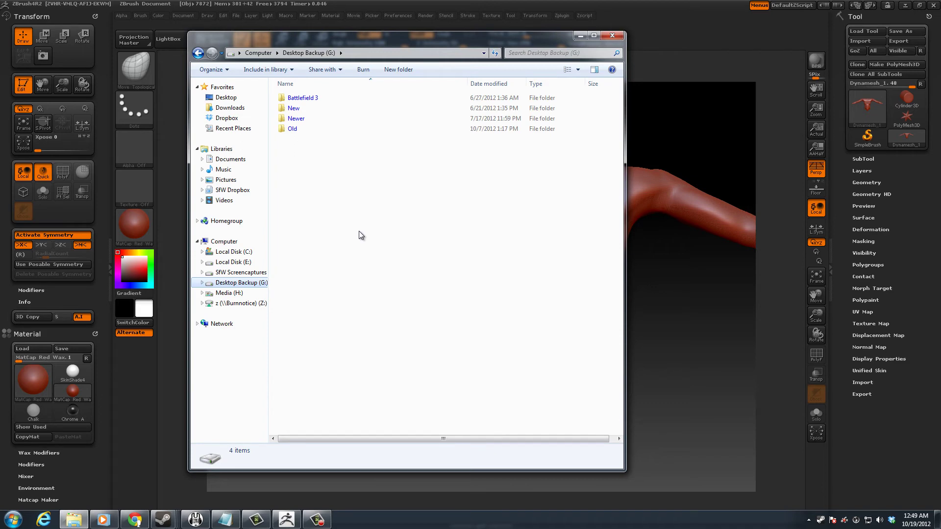
double_click(293, 129)
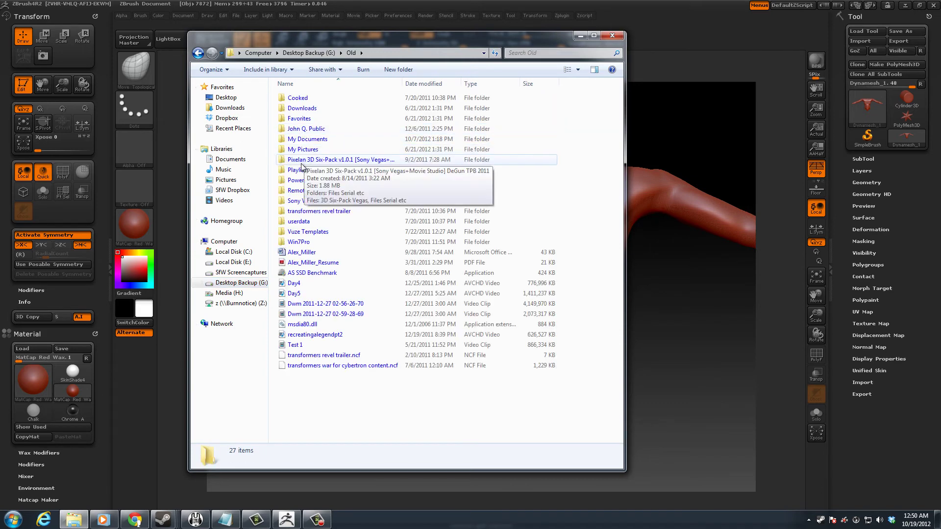
double_click(303, 149)
scroll(302, 152, "down", 9)
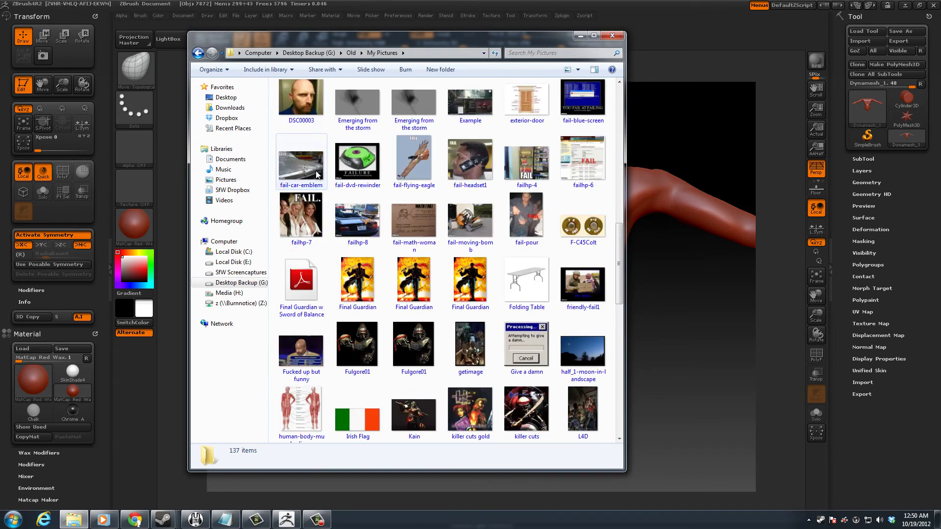
double_click(298, 395)
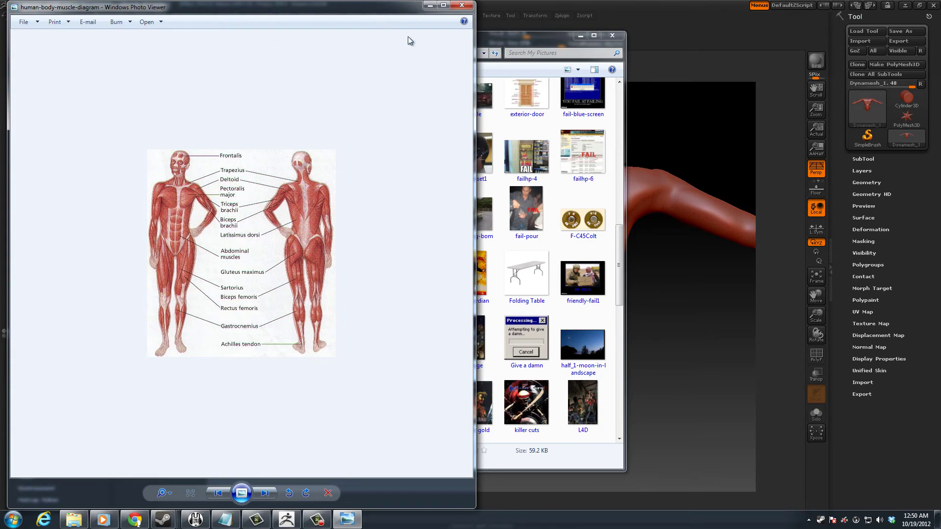
Step: Open the Muscular%20system and muscular_system_diagram_back images from the same pictures folder
left_click(550, 45)
scroll(493, 193, "down", 5)
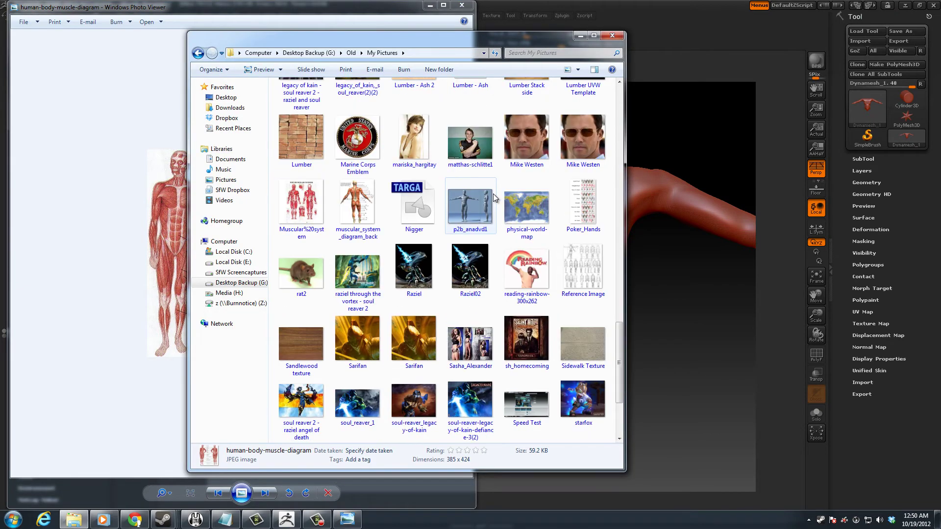
double_click(308, 203)
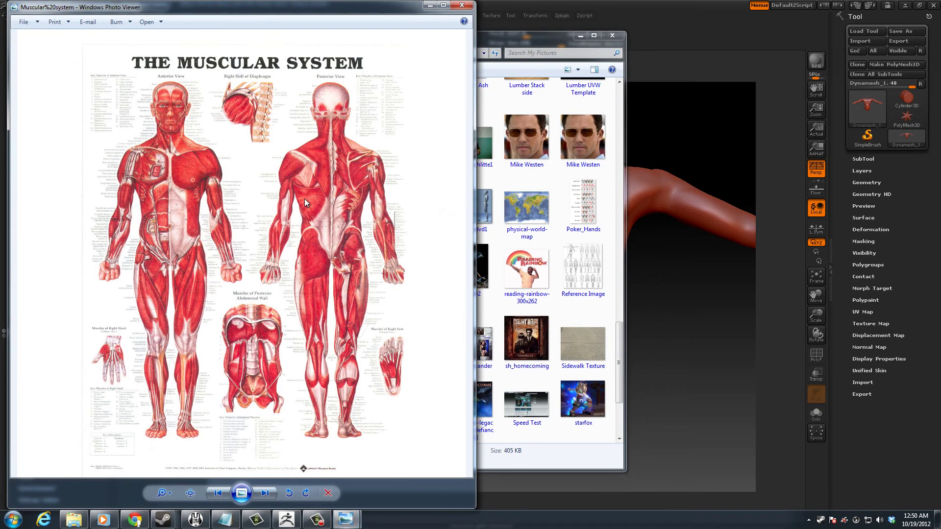
left_click(514, 42)
double_click(301, 208)
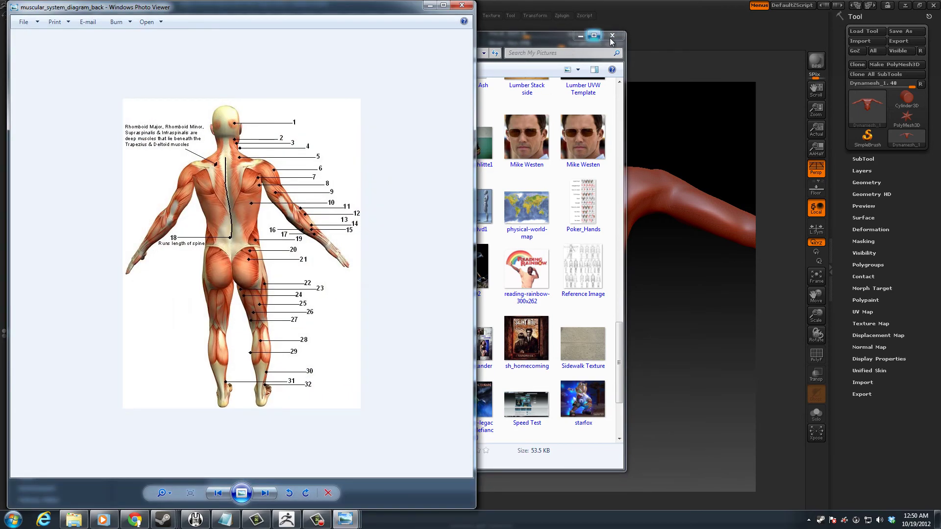
Step: Examine the arm muscles in the Muscular System chart up close and move the reference image windows clear of the sculpting view
left_click(580, 36)
left_click_drag(319, 6, 0, 37)
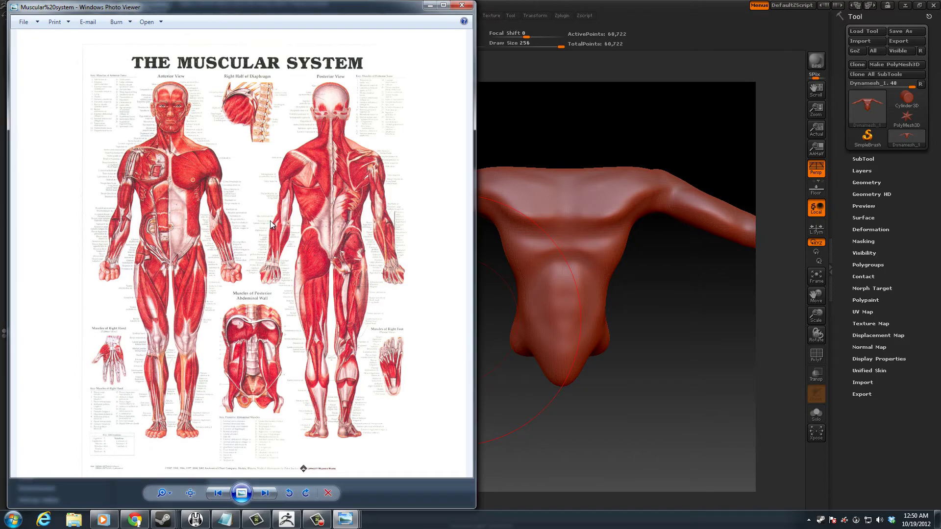
scroll(271, 225, "up", 5)
scroll(270, 225, "down", 2)
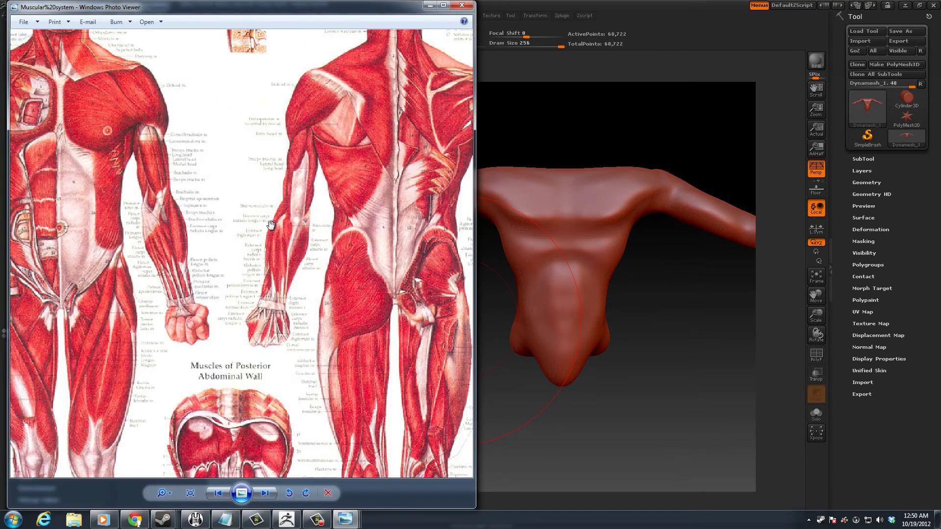
scroll(271, 225, "down", 2)
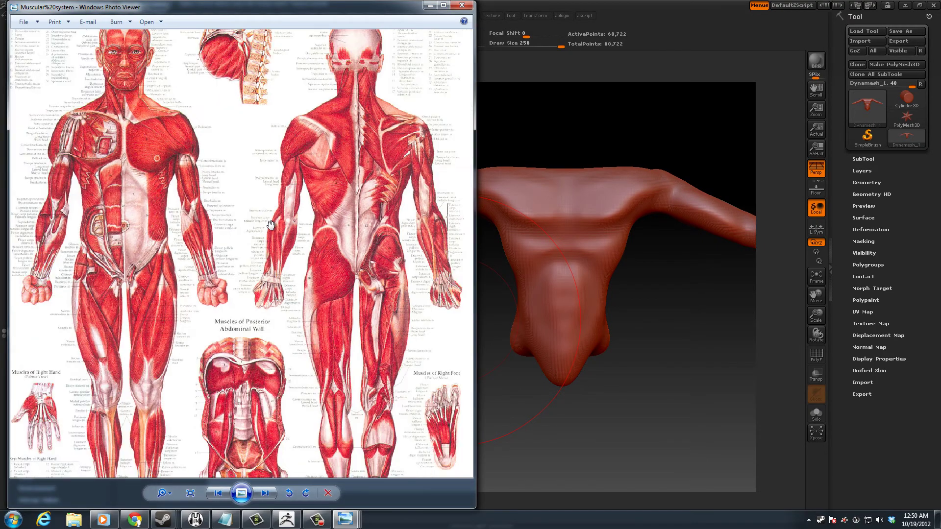
key("Right")
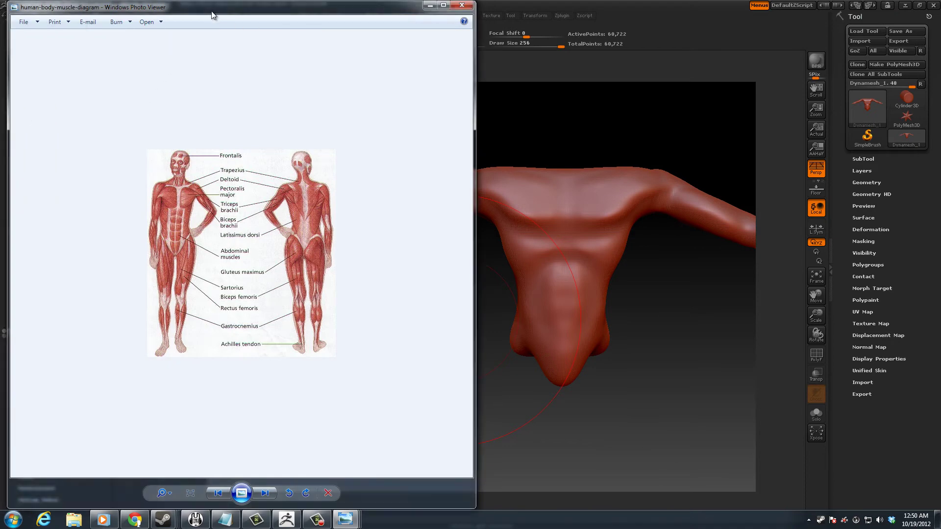
left_click_drag(212, 10, 0, 30)
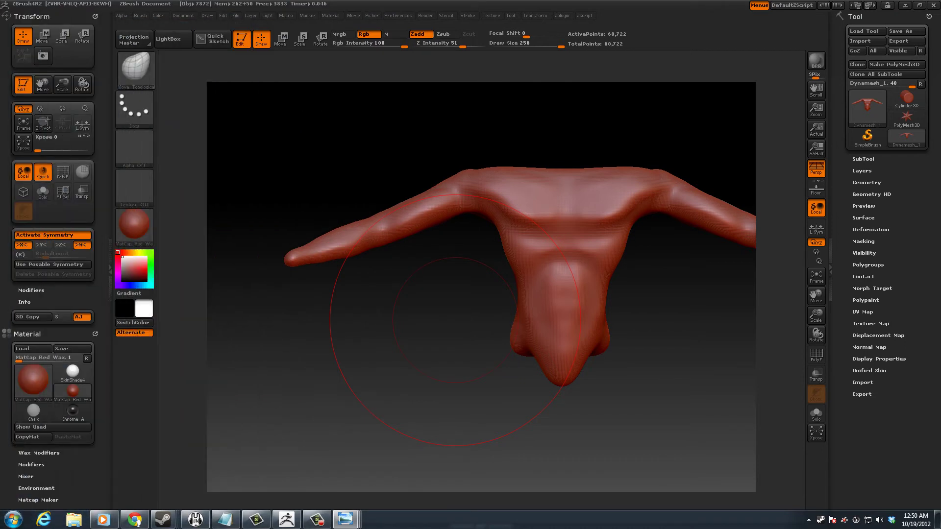
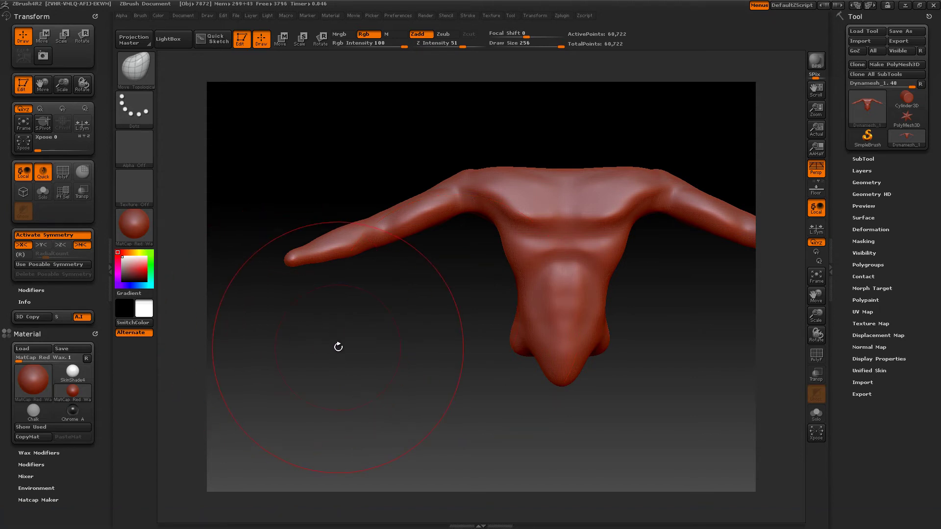
Step: Switch to the ClayBuildup brush at draw size 42 and lay a clay stroke from the upper arm across the elbow into the forearm
left_click_drag(337, 350, 343, 393)
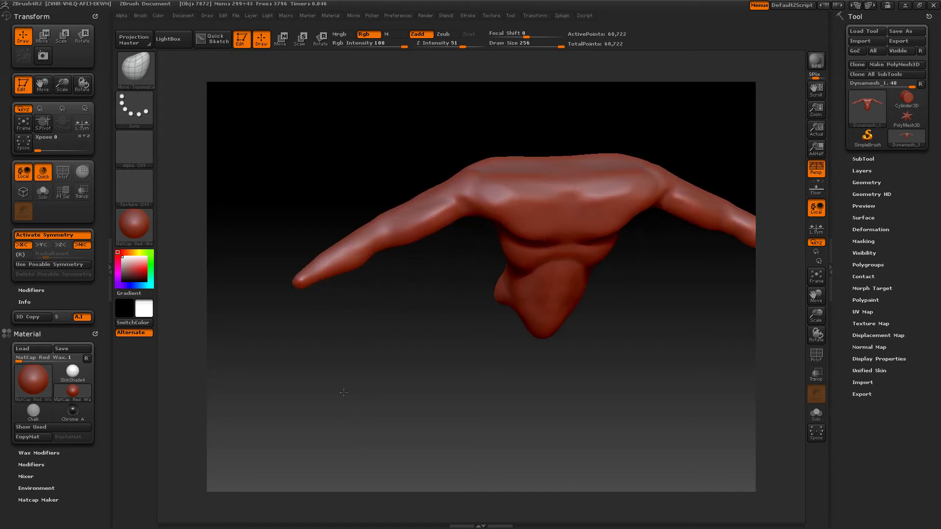
key("space")
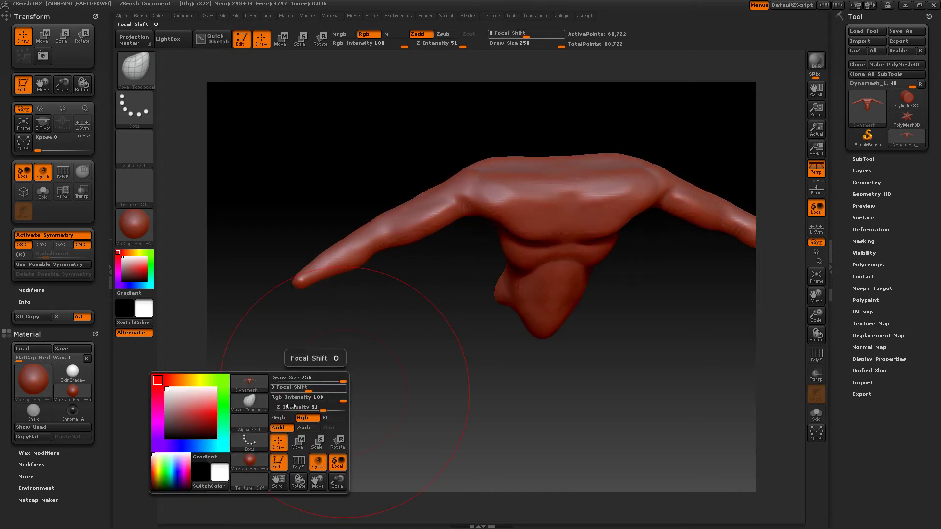
left_click(246, 407)
left_click(337, 387)
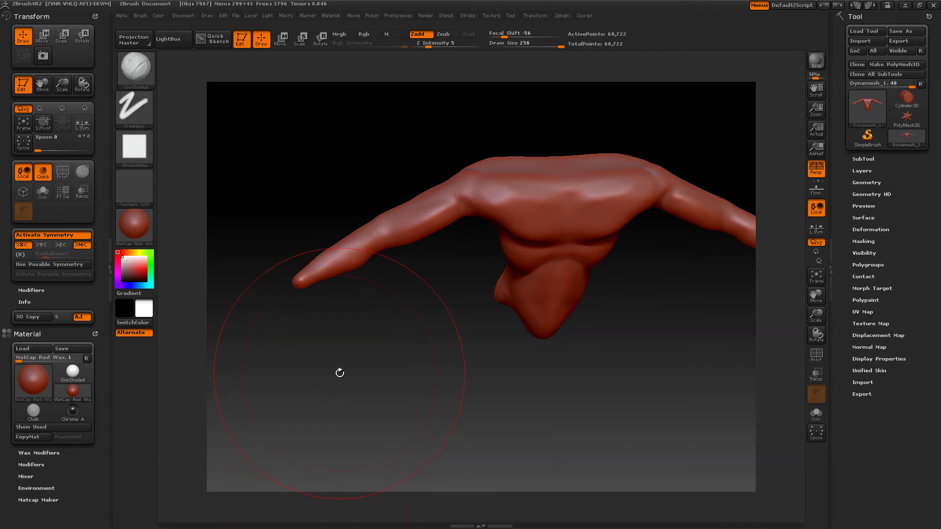
key("space")
left_click_drag(337, 371, 301, 376)
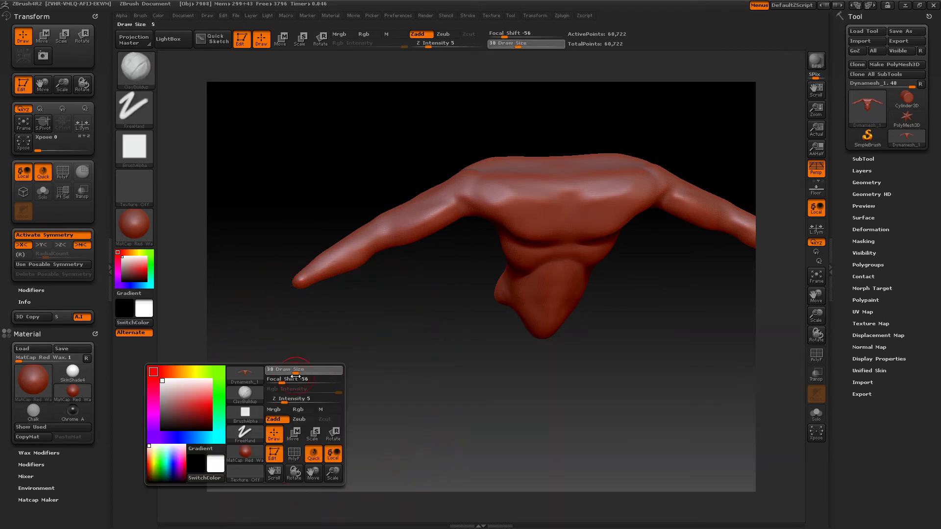
mouse_move(344, 347)
left_mouse_down("alt")
mouse_move(343, 326)
mouse_move(403, 401)
mouse_move(414, 340)
mouse_move(370, 342)
mouse_move(453, 356)
mouse_move(468, 343)
left_mouse_up("alt")
key("space")
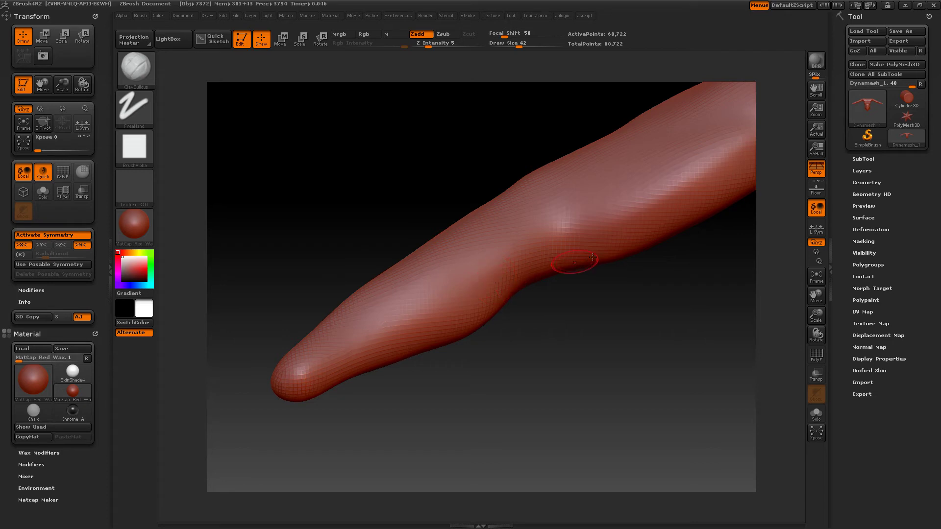
mouse_move(635, 240)
left_mouse_down()
mouse_move(571, 256)
mouse_move(499, 296)
left_mouse_up()
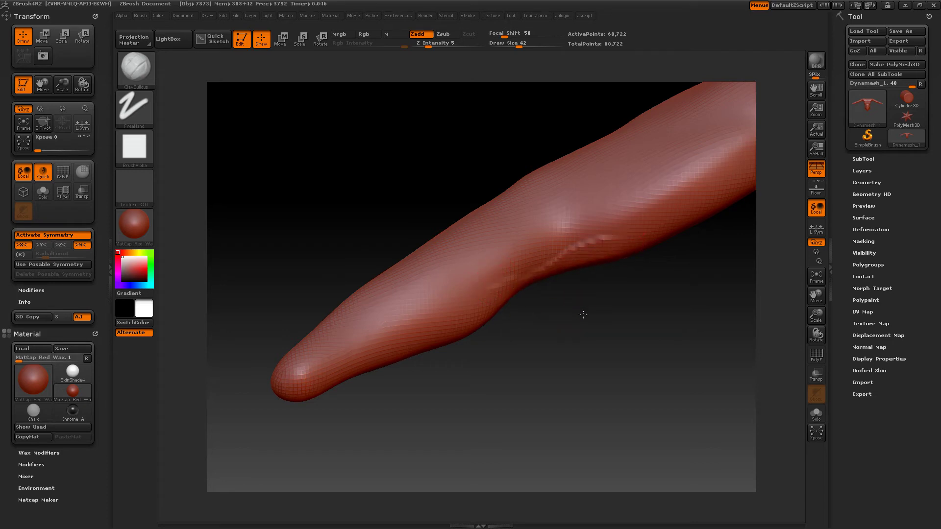
Step: Add more clay strokes over the elbow area and smooth them into the surrounding arm
left_click_drag(583, 315, 605, 244)
mouse_move(585, 337)
left_mouse_down()
mouse_move(587, 283)
mouse_move(515, 288)
mouse_move(590, 260)
mouse_move(441, 303)
left_mouse_up()
key("shift")
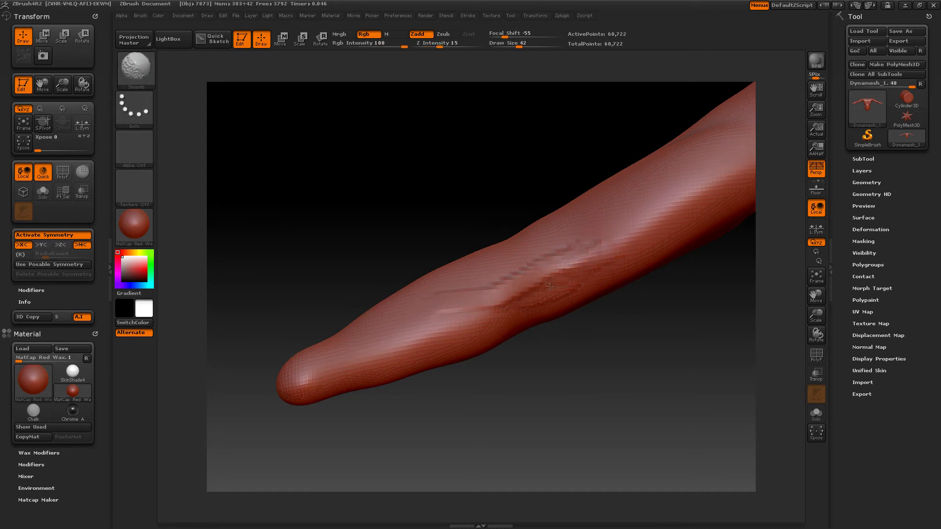
mouse_move(550, 286)
left_mouse_down("shift")
mouse_move(515, 266)
mouse_move(574, 241)
mouse_move(516, 281)
left_mouse_up("shift")
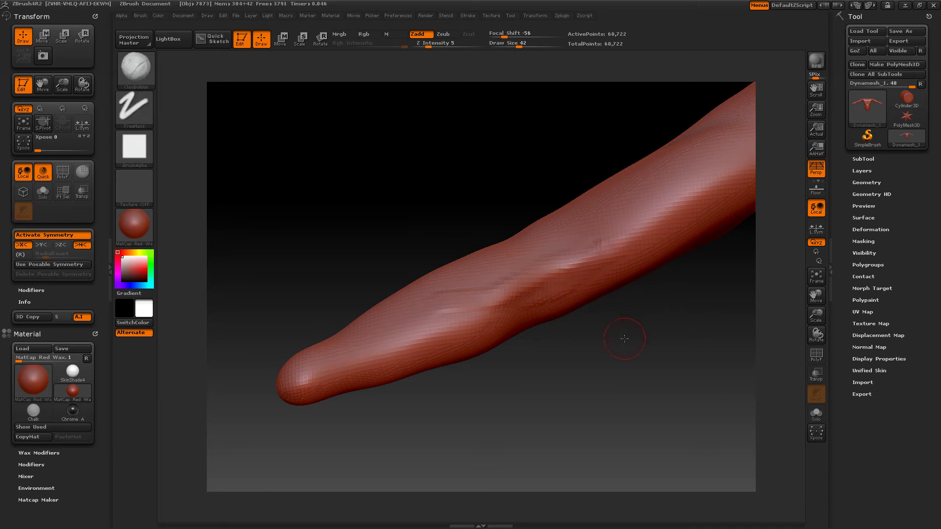
Step: Set the draw size to 82 and build up muscle mass along the upper arm between shoulder and elbow
left_click_drag(624, 339, 667, 250)
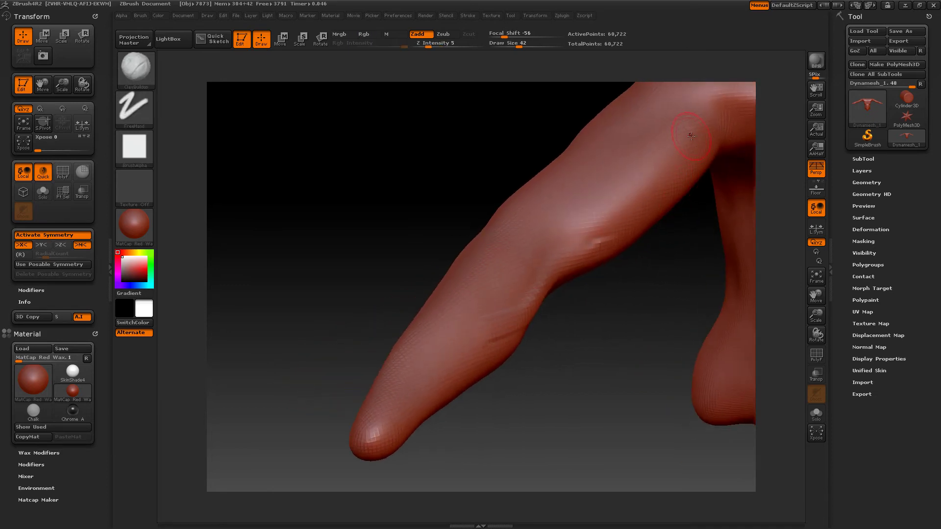
key("space")
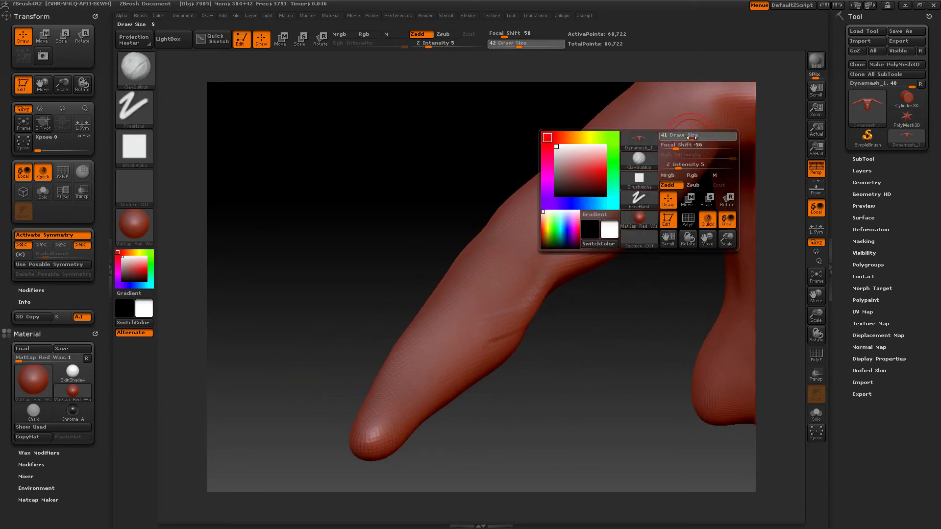
mouse_move(696, 139)
left_mouse_down()
mouse_move(646, 145)
mouse_move(578, 216)
left_mouse_up()
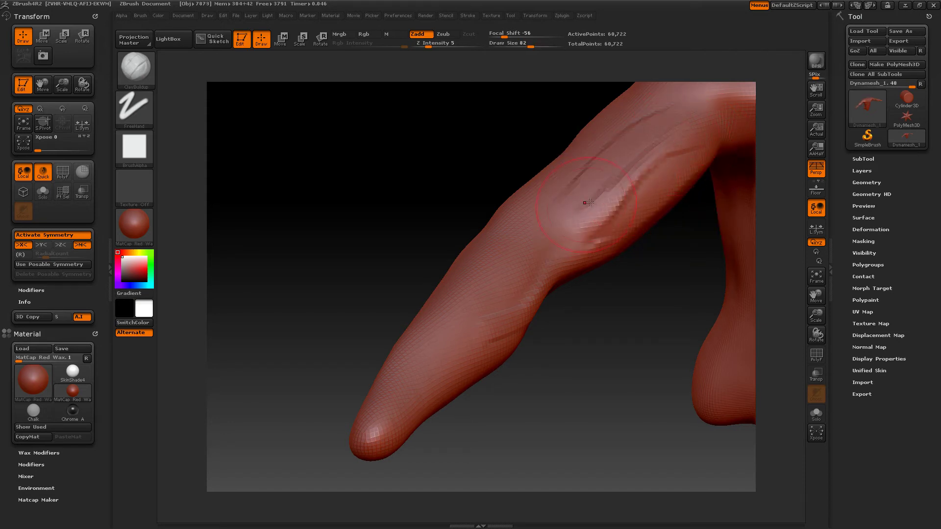
mouse_move(654, 286)
left_mouse_down()
mouse_move(691, 169)
mouse_move(588, 194)
mouse_move(632, 191)
mouse_move(675, 158)
mouse_move(621, 193)
mouse_move(637, 198)
mouse_move(710, 165)
left_mouse_up()
left_click_drag(593, 289, 618, 365)
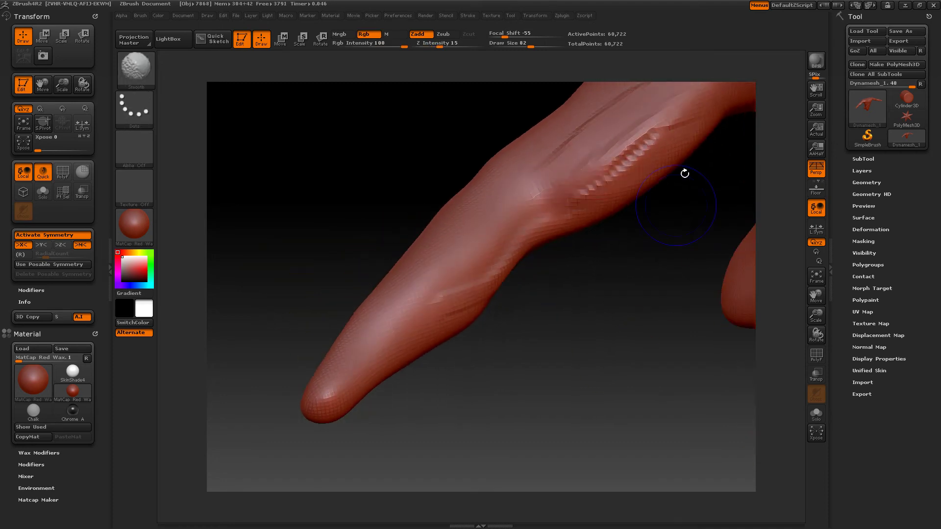
Step: Smooth the built-up strokes on the upper arm and remesh the model with DynaMesh
mouse_move(678, 133)
left_mouse_down("shift")
mouse_move(638, 146)
mouse_move(586, 193)
left_mouse_up("shift")
left_click_drag(624, 306, 644, 342)
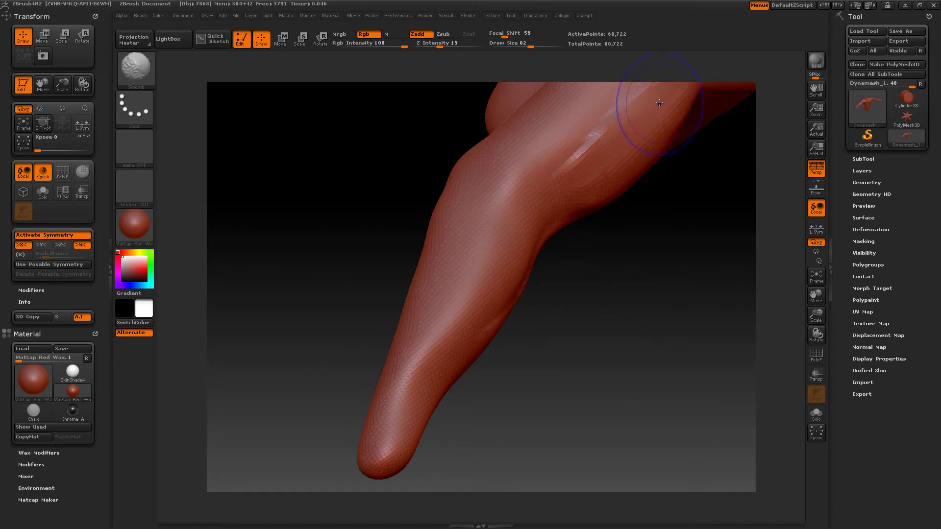
left_click_drag(660, 103, 583, 152, "shift")
mouse_move(631, 311)
left_mouse_down()
mouse_move(620, 235)
mouse_move(608, 242)
mouse_move(611, 256)
left_mouse_up()
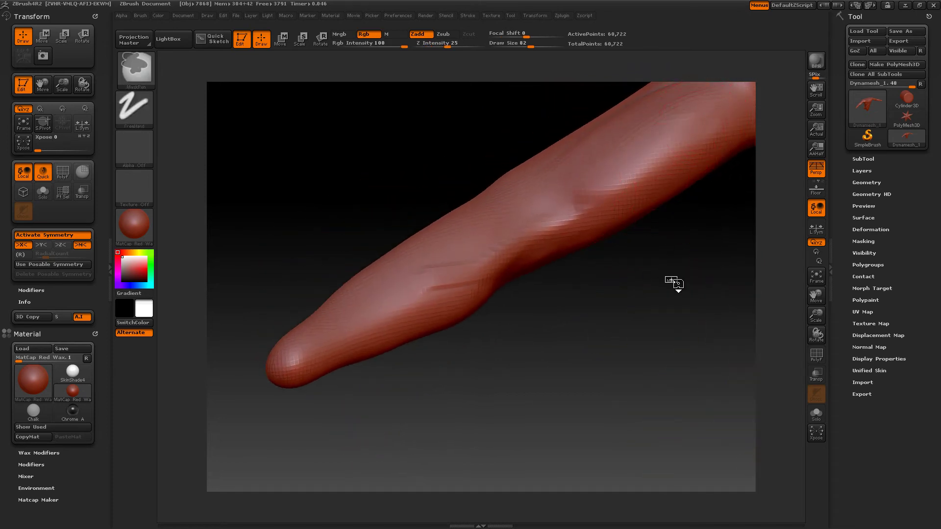
left_click_drag(671, 280, 682, 285, "ctrl")
Step: Thicken the upper arm muscle with further lengthwise clay strokes and smooth its shoulder end
mouse_move(708, 122)
left_mouse_down()
mouse_move(612, 179)
mouse_move(583, 169)
left_mouse_up()
left_click_drag(679, 126, 592, 162)
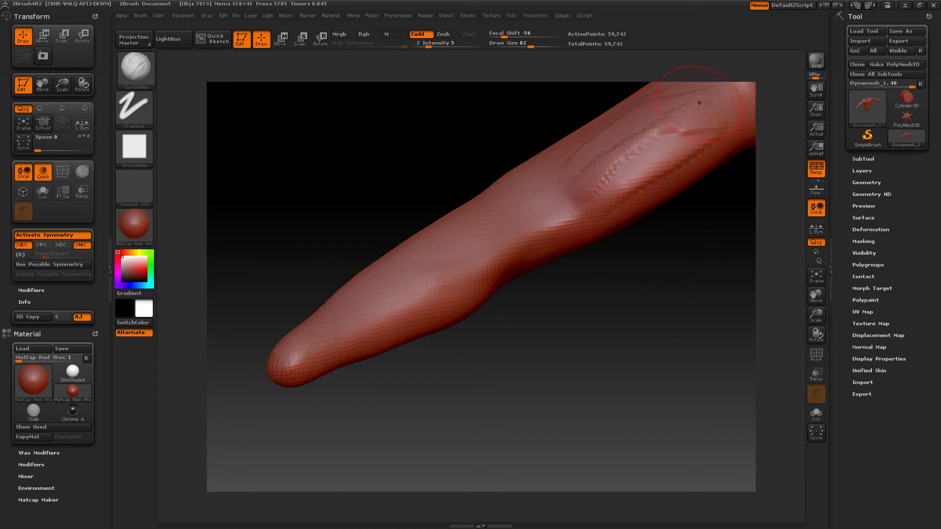
mouse_move(711, 94)
left_mouse_down("shift")
mouse_move(613, 171)
mouse_move(685, 110)
left_mouse_up("shift")
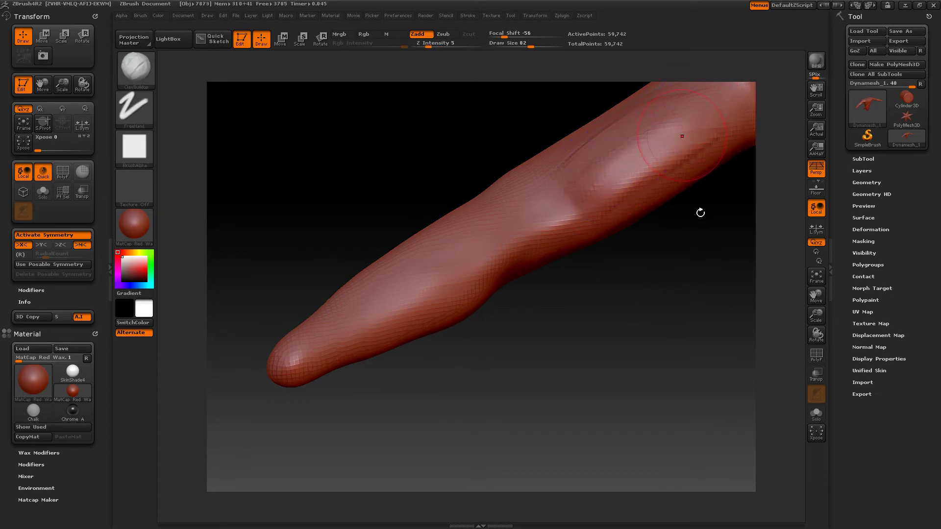
Step: Build up the middle and underside of the upper arm with ClayBuildup, smooth the strokes and remesh with DynaMesh
mouse_move(686, 262)
left_mouse_down()
mouse_move(687, 304)
mouse_move(647, 311)
left_mouse_up()
mouse_move(686, 205)
left_mouse_down()
mouse_move(635, 198)
mouse_move(566, 214)
left_mouse_up()
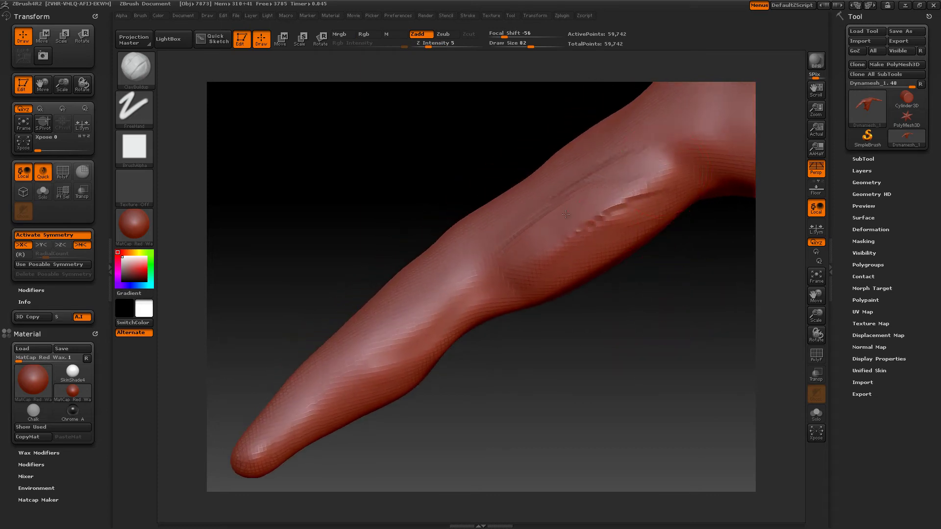
left_click_drag(567, 342, 578, 309)
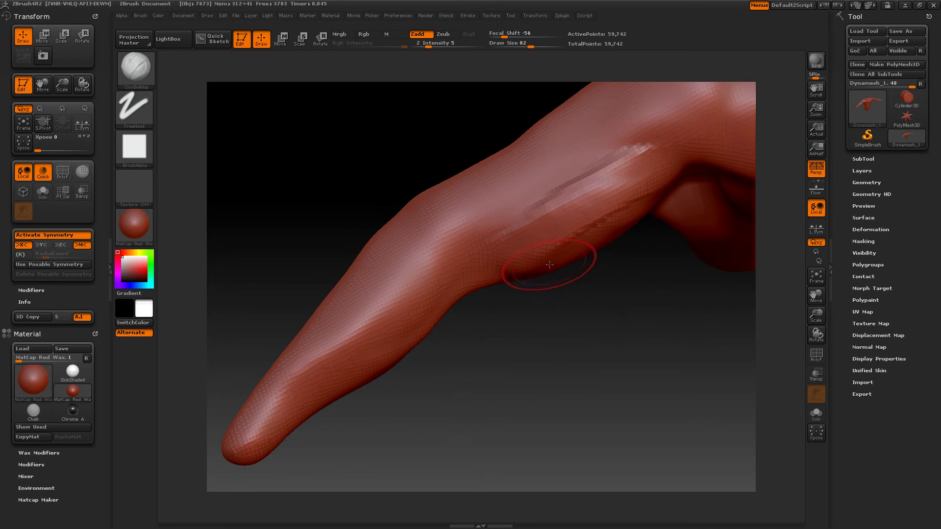
left_click_drag(550, 265, 608, 223)
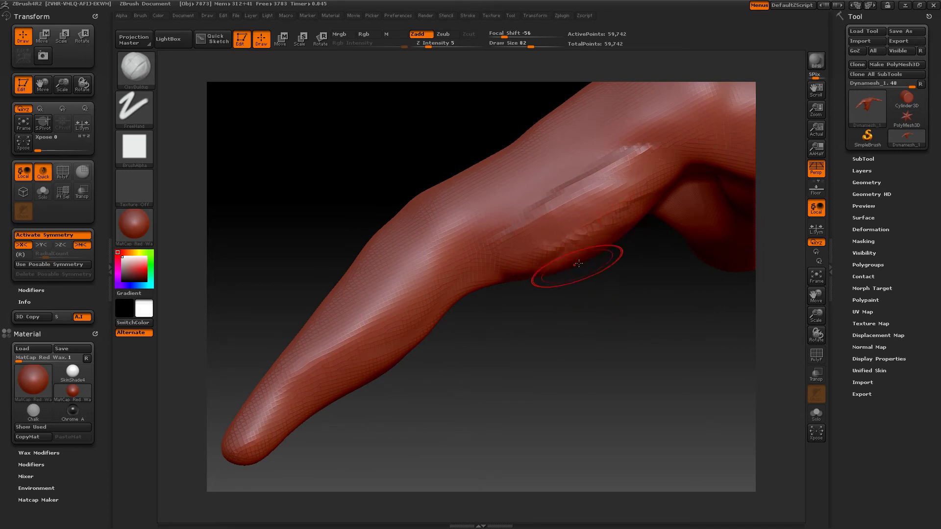
mouse_move(553, 266)
left_mouse_down()
mouse_move(596, 220)
mouse_move(655, 192)
mouse_move(624, 236)
mouse_move(660, 193)
left_mouse_up()
mouse_move(632, 236)
left_mouse_down()
mouse_move(600, 249)
mouse_move(564, 240)
left_mouse_up()
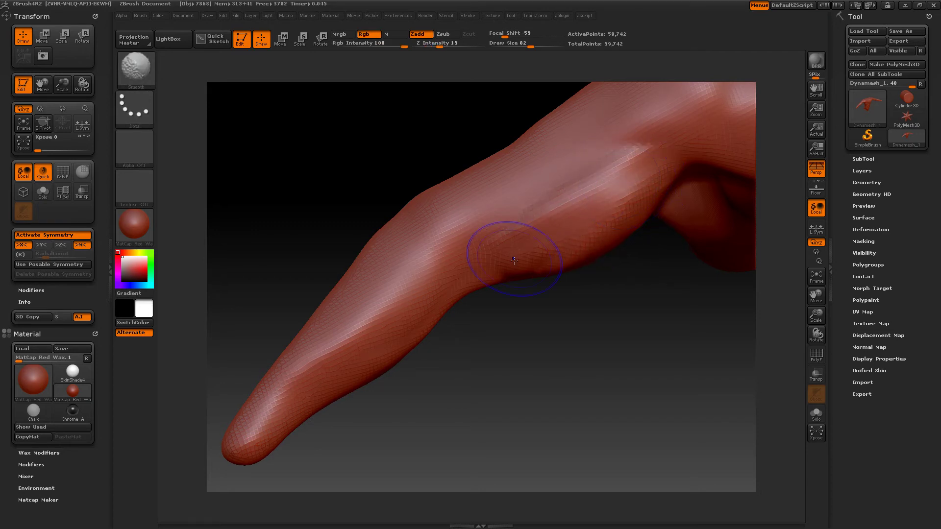
mouse_move(548, 325)
left_mouse_down("ctrl")
mouse_move(612, 342)
mouse_move(594, 235)
left_mouse_up("ctrl")
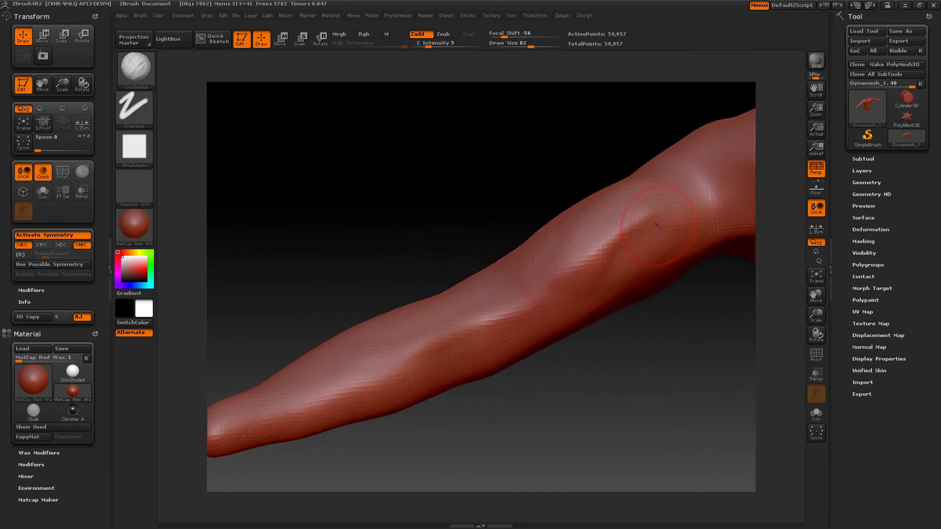
Step: Fill the hollow on the upper arm's lower side below the shoulder with clay, smooth it and remesh the model
key("shift")
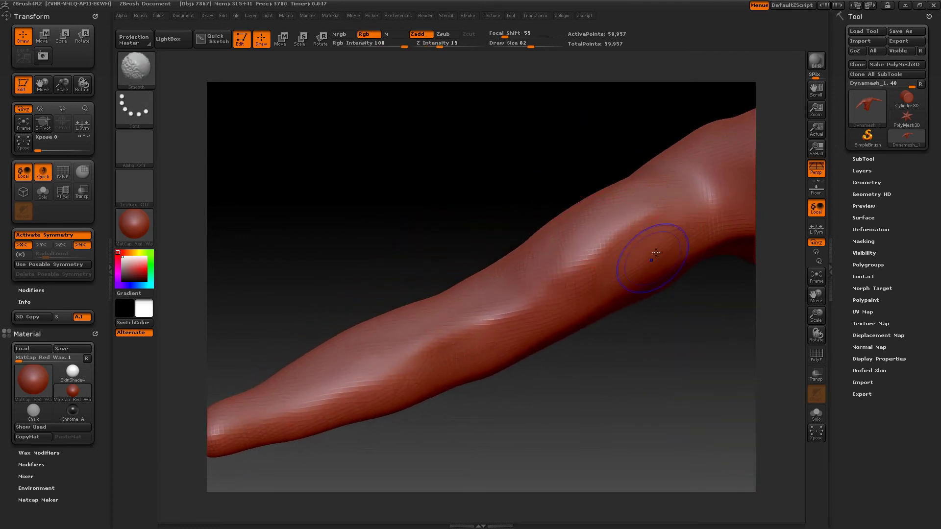
left_click_drag(671, 221, 609, 262)
left_click_drag(682, 230, 575, 308)
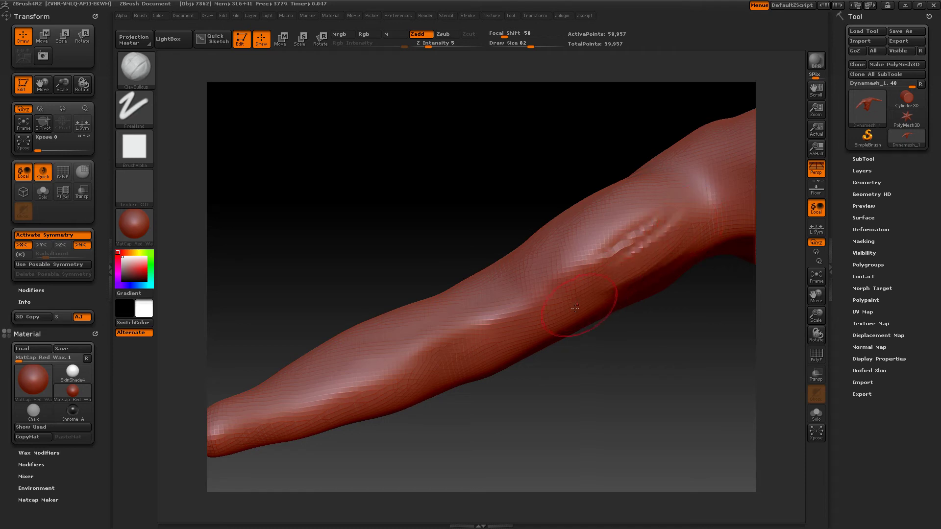
key("shift")
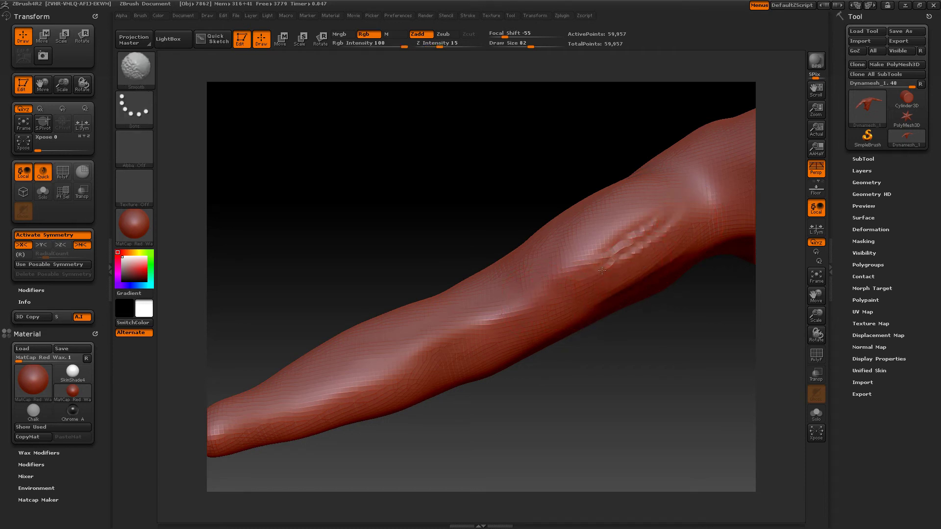
mouse_move(602, 270)
left_mouse_down("shift")
mouse_move(664, 217)
mouse_move(573, 311)
left_mouse_up("shift")
key("ctrl")
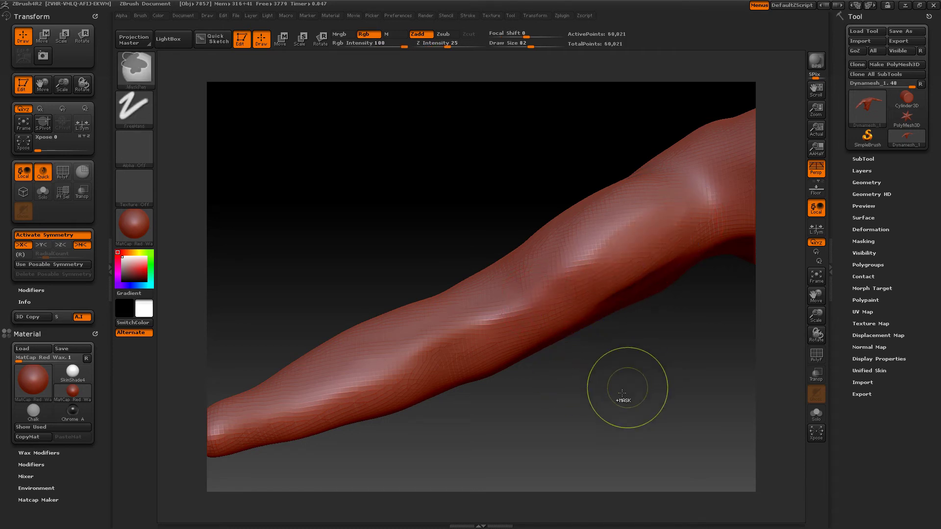
Step: Set the ClayBuildup draw size to 47 and build up the bony form of the elbow with short strokes
mouse_move(621, 393)
left_mouse_down()
mouse_move(605, 360)
mouse_move(620, 437)
mouse_move(610, 422)
left_mouse_up()
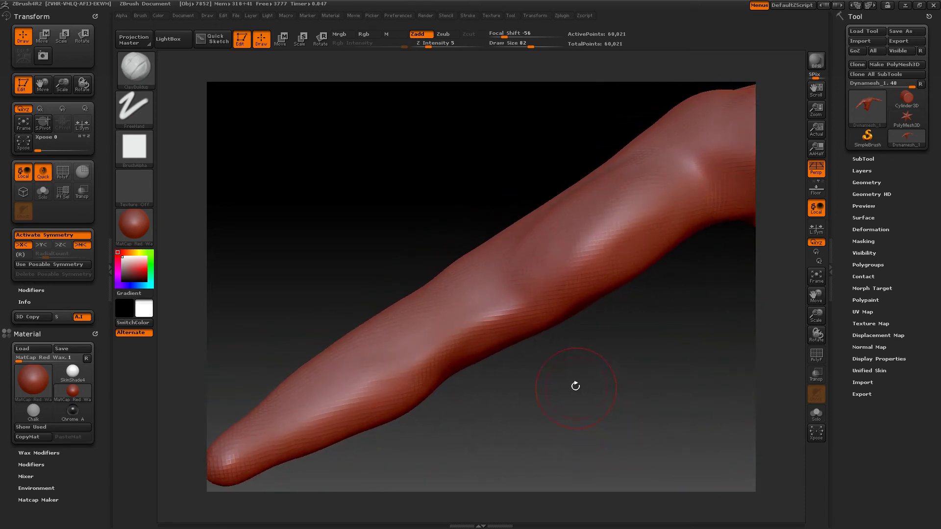
key("space")
left_click_drag(575, 380, 561, 381)
left_click_drag(518, 304, 476, 322)
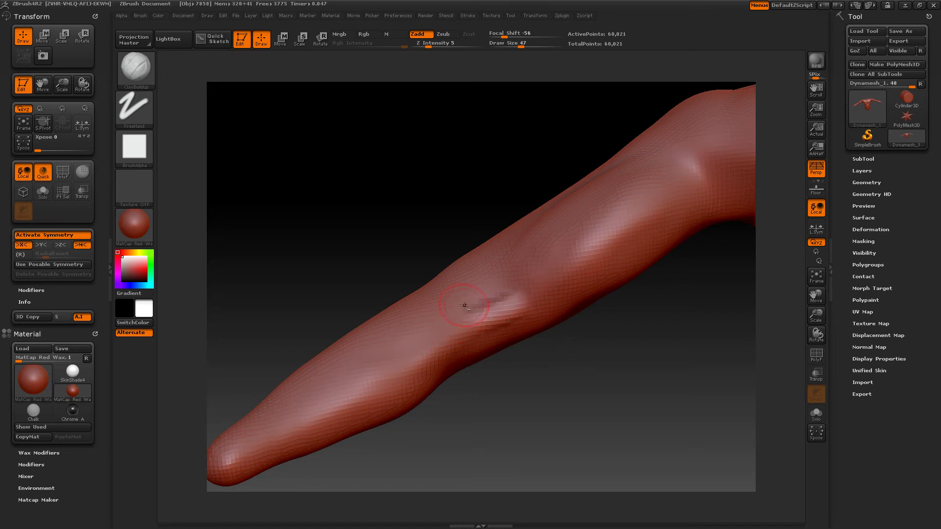
mouse_move(531, 395)
left_mouse_down()
mouse_move(517, 327)
mouse_move(534, 319)
left_mouse_up()
mouse_move(473, 343)
left_mouse_down()
mouse_move(527, 332)
mouse_move(509, 338)
mouse_move(462, 325)
mouse_move(523, 323)
mouse_move(460, 358)
left_mouse_up()
Step: Smooth the elbow's clay strokes and remesh the model with DynaMesh
mouse_move(622, 366)
left_mouse_down()
mouse_move(637, 399)
mouse_move(567, 370)
left_mouse_up()
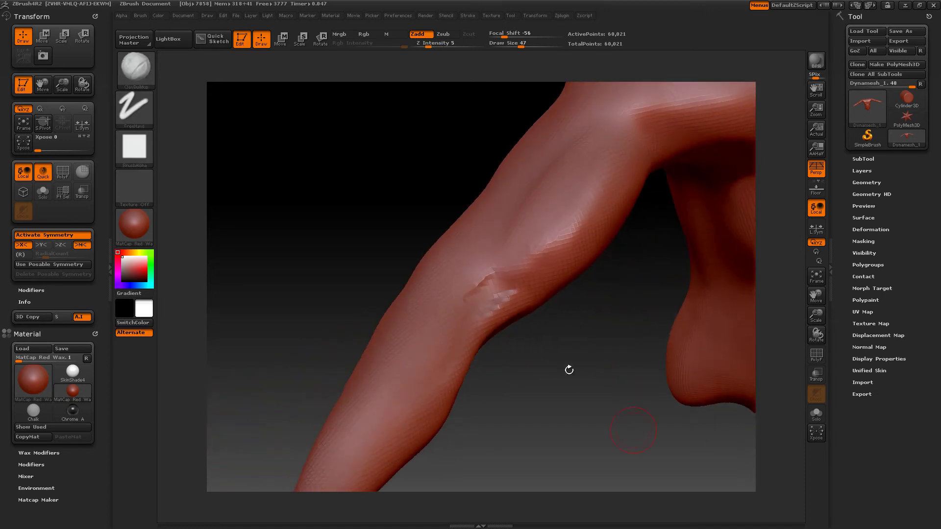
left_click_drag(512, 305, 509, 290, "shift")
key("ctrl")
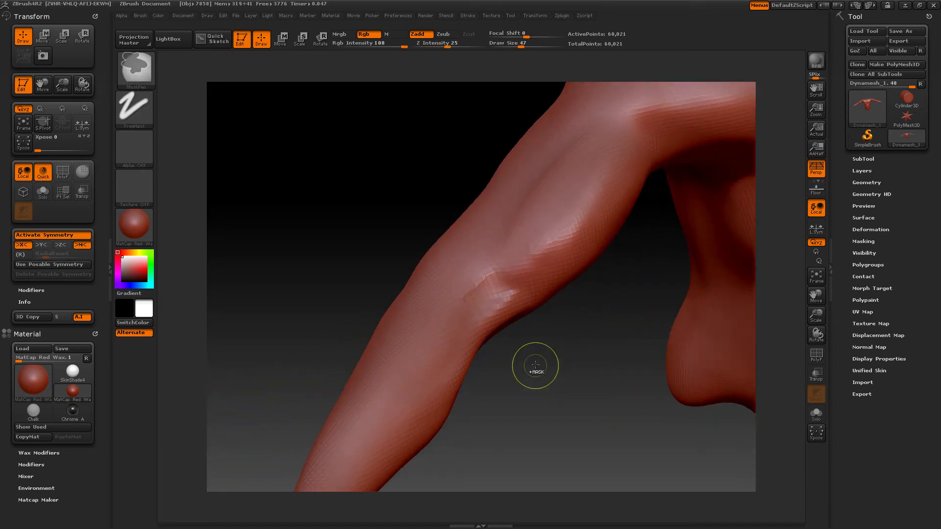
mouse_move(535, 364)
left_mouse_down("ctrl")
mouse_move(554, 373)
mouse_move(546, 364)
mouse_move(552, 407)
left_mouse_up("ctrl")
Step: Lay clay strokes along the forearm's muscle from below the elbow toward the wrist, reducing the draw size to 35
left_click_drag(450, 365, 447, 371)
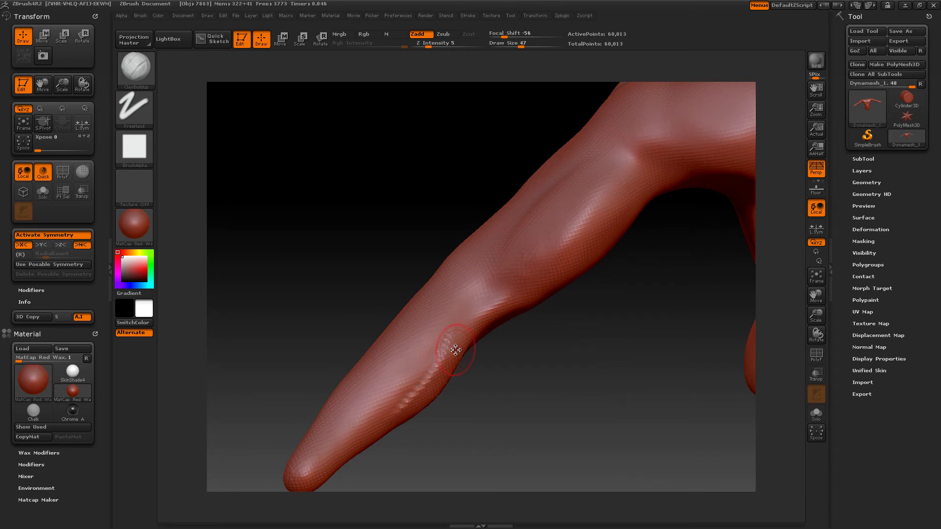
key("space")
left_click_drag(455, 353, 378, 408)
mouse_move(425, 364)
left_mouse_down()
mouse_move(381, 438)
mouse_move(346, 455)
left_mouse_up()
Step: Extend the forearm muscle strokes around the upper forearm up to the elbow and smooth the built-up surface
left_click_drag(447, 441, 511, 375)
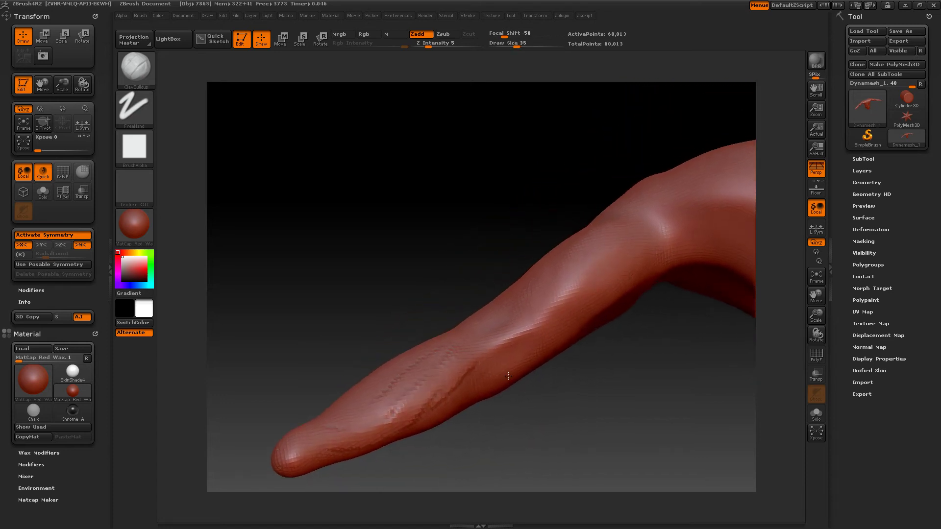
left_click_drag(511, 416, 511, 413)
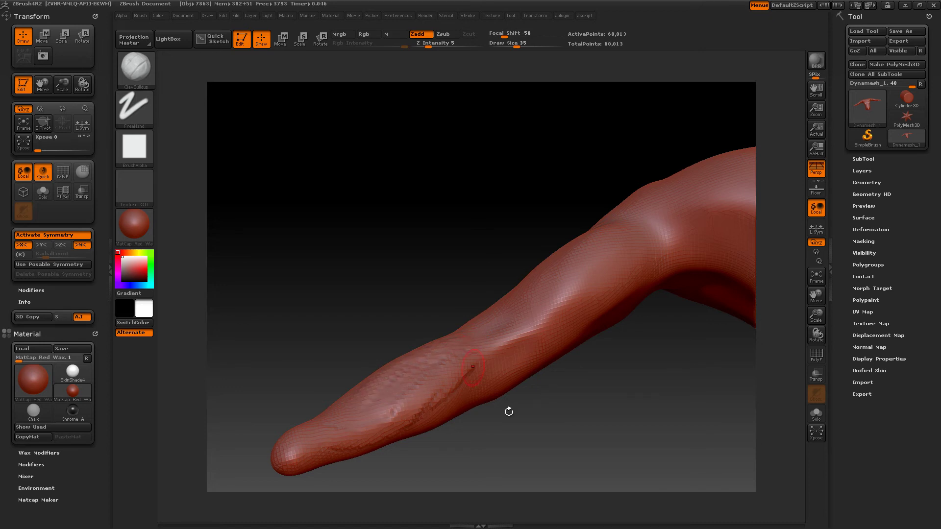
mouse_move(509, 412)
left_mouse_down()
mouse_move(539, 422)
mouse_move(446, 354)
left_mouse_up()
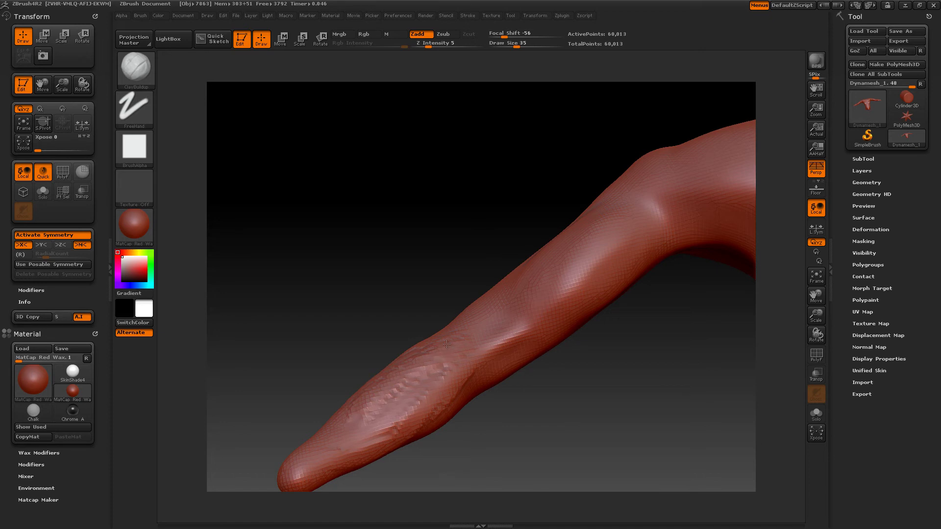
mouse_move(349, 416)
left_mouse_down()
mouse_move(387, 389)
mouse_move(348, 395)
left_mouse_up()
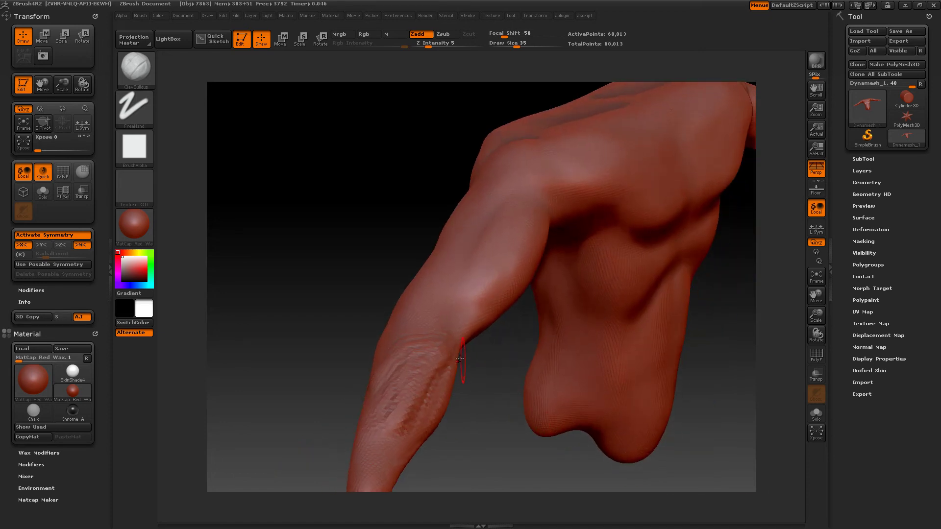
key("shift")
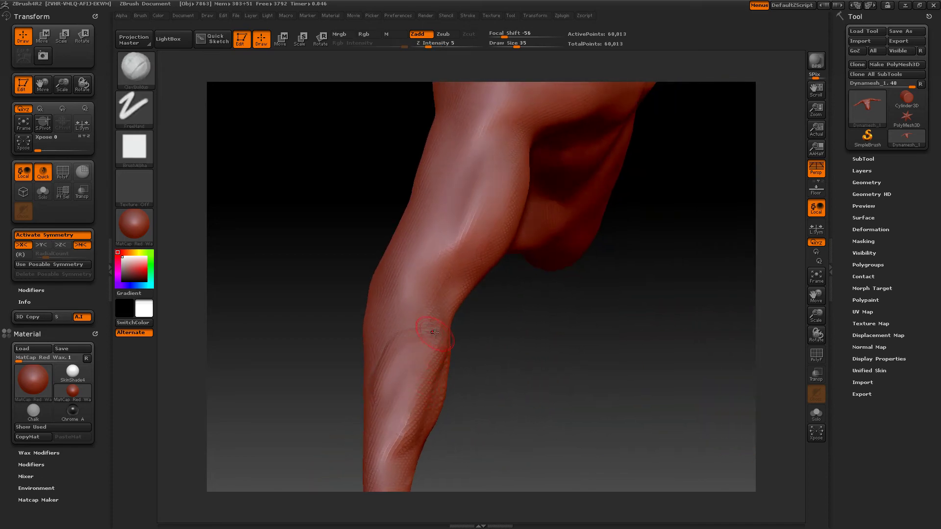
Step: Add a clay stroke down the forearm muscle below the elbow and smooth the forearm's rough surface
mouse_move(434, 332)
left_mouse_down()
mouse_move(400, 377)
mouse_move(385, 451)
mouse_move(420, 349)
mouse_move(387, 441)
mouse_move(420, 359)
mouse_move(385, 401)
left_mouse_up()
left_click_drag(404, 346, 377, 425, "shift")
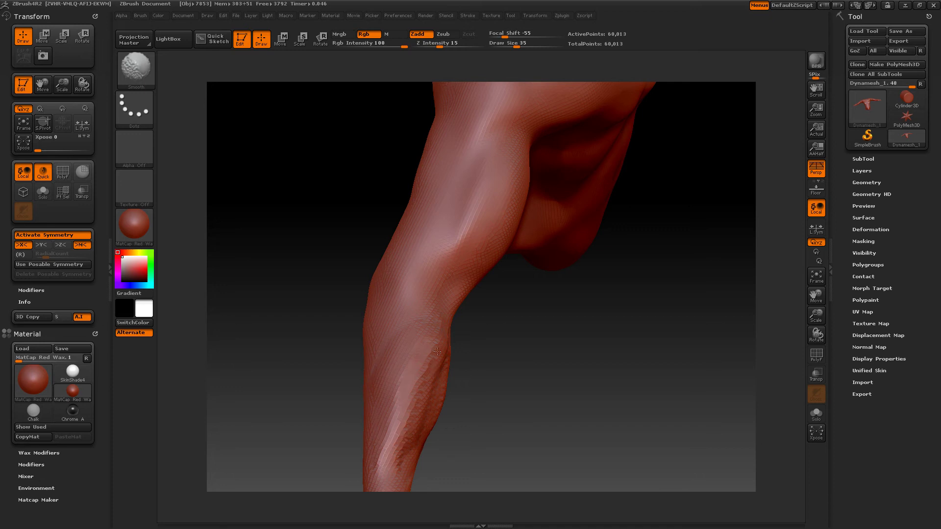
left_click_drag(437, 351, 395, 456, "shift")
left_click_drag(484, 436, 415, 431)
left_click_drag(433, 357, 397, 423, "shift")
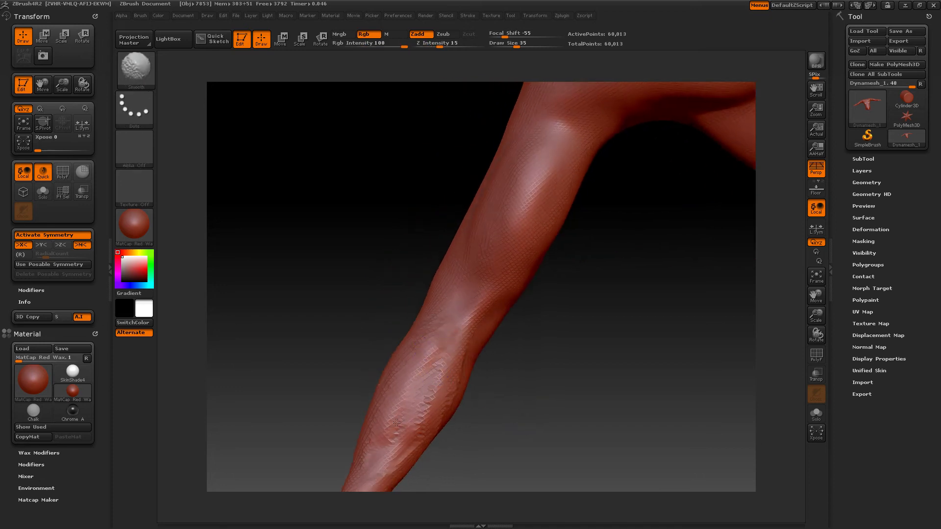
mouse_move(437, 376)
left_mouse_down("shift")
mouse_move(447, 390)
mouse_move(461, 362)
left_mouse_up("shift")
mouse_move(531, 397)
left_mouse_down()
mouse_move(545, 459)
mouse_move(466, 446)
mouse_move(485, 357)
mouse_move(497, 412)
mouse_move(479, 385)
left_mouse_up()
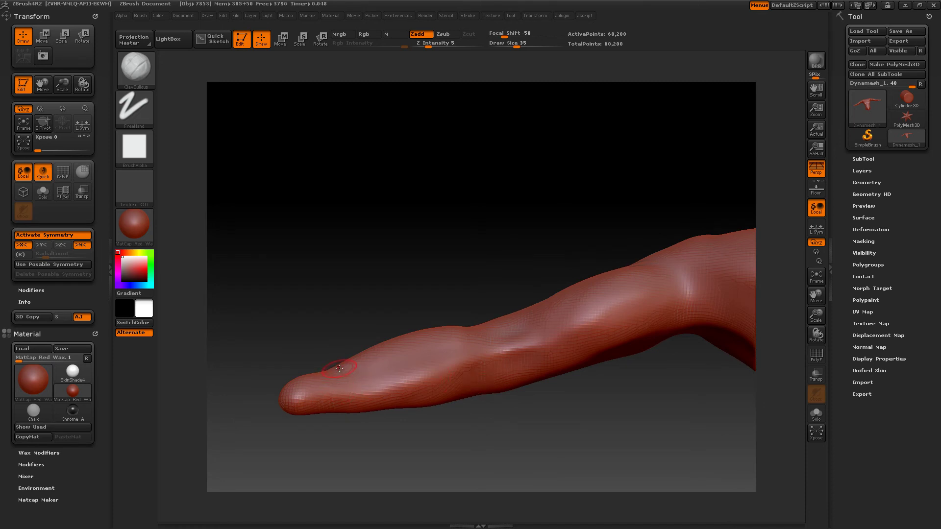
Step: Build up the upper side of the forearm between wrist and elbow with clay strokes and blend them in by remeshing and smoothing
mouse_move(342, 365)
left_mouse_down()
mouse_move(329, 364)
mouse_move(375, 358)
left_mouse_up()
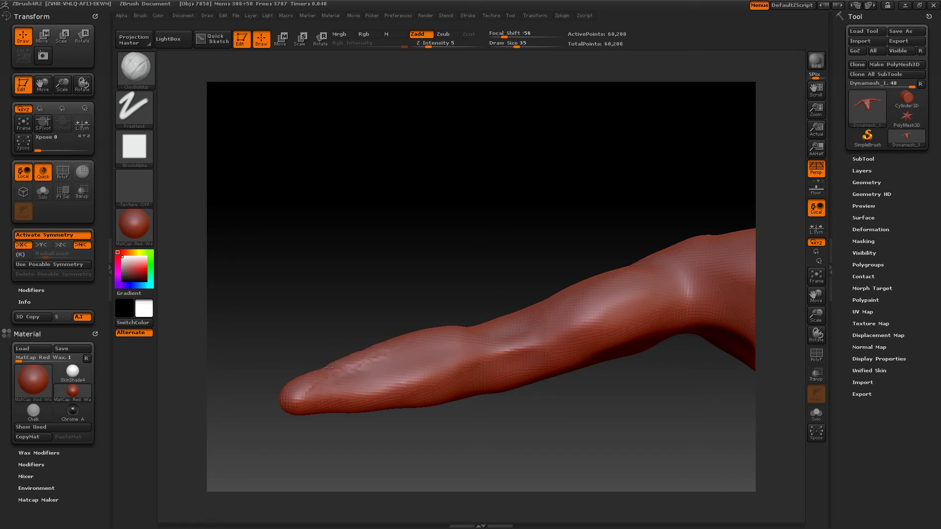
left_click_drag(299, 381, 376, 351)
left_click_drag(419, 455, 390, 424)
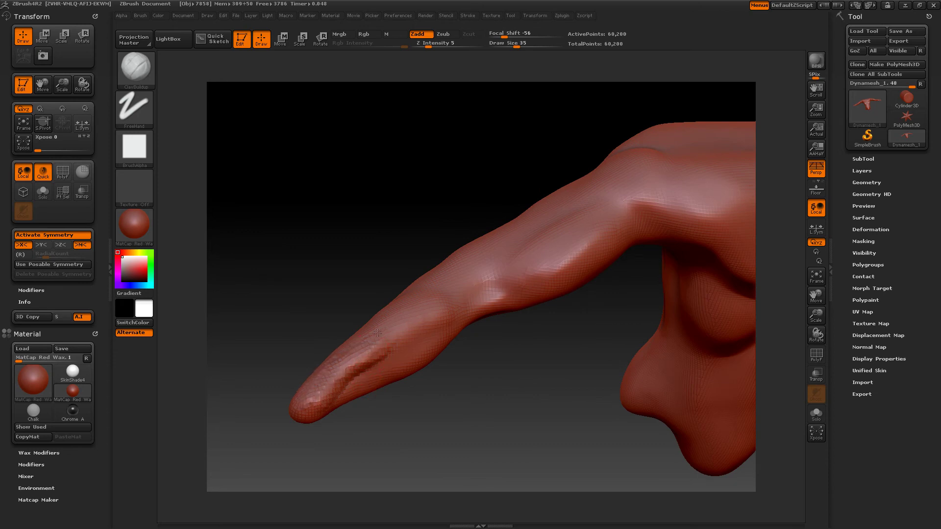
mouse_move(377, 333)
left_mouse_down()
mouse_move(314, 393)
mouse_move(425, 317)
mouse_move(380, 335)
mouse_move(310, 397)
left_mouse_up()
mouse_move(399, 418)
left_mouse_down()
mouse_move(427, 416)
mouse_move(449, 383)
mouse_move(446, 393)
mouse_move(434, 381)
left_mouse_up()
key("ctrl")
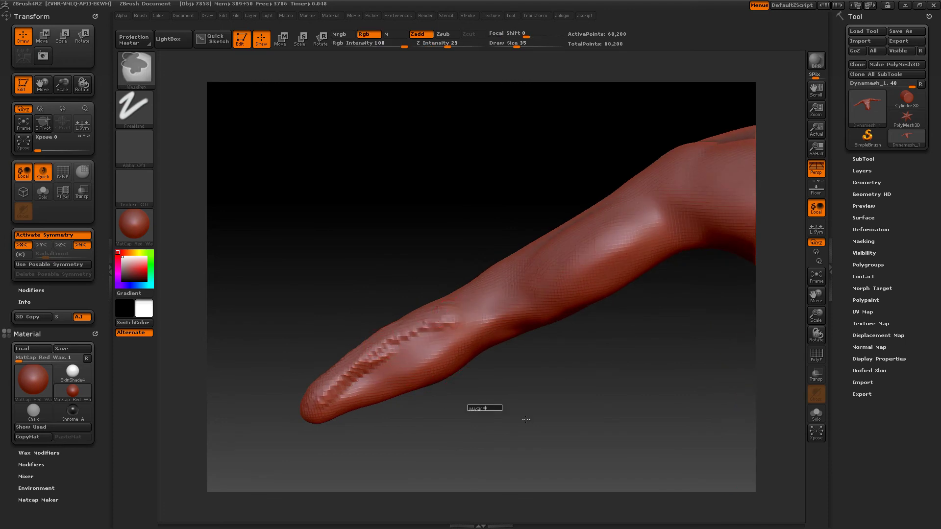
mouse_move(372, 358)
left_mouse_down("shift")
mouse_move(431, 330)
mouse_move(340, 384)
left_mouse_up("shift")
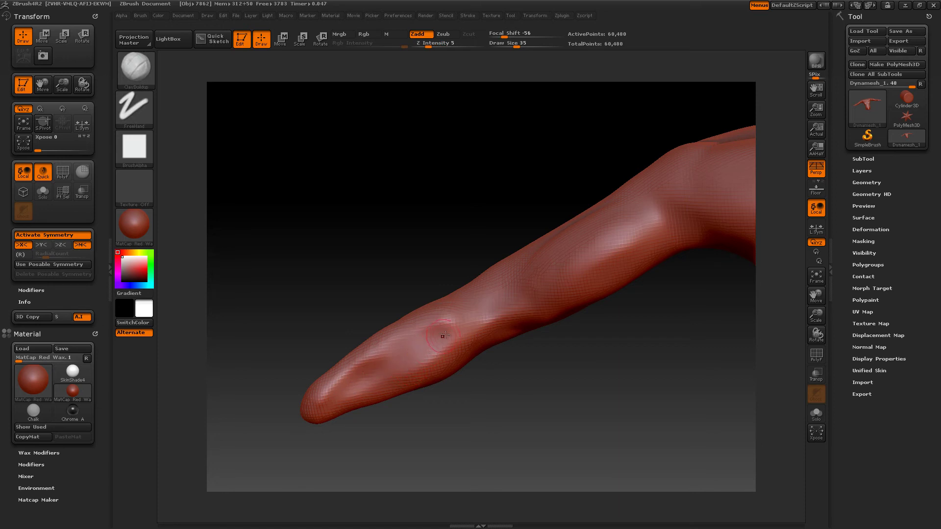
Step: Lay parallel clay strokes from below the elbow to the wrist to build up the forearm's lower muscle mass
left_click_drag(444, 338, 344, 387)
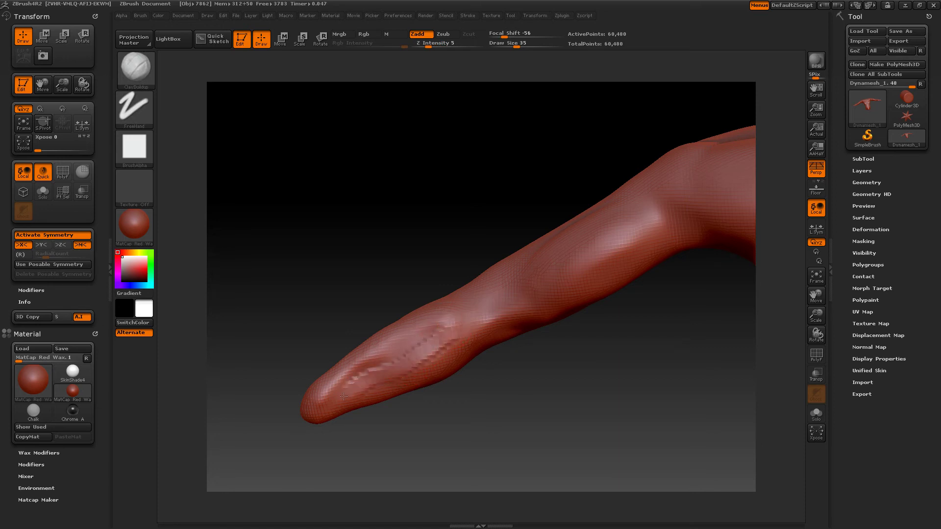
left_click_drag(451, 351, 318, 421)
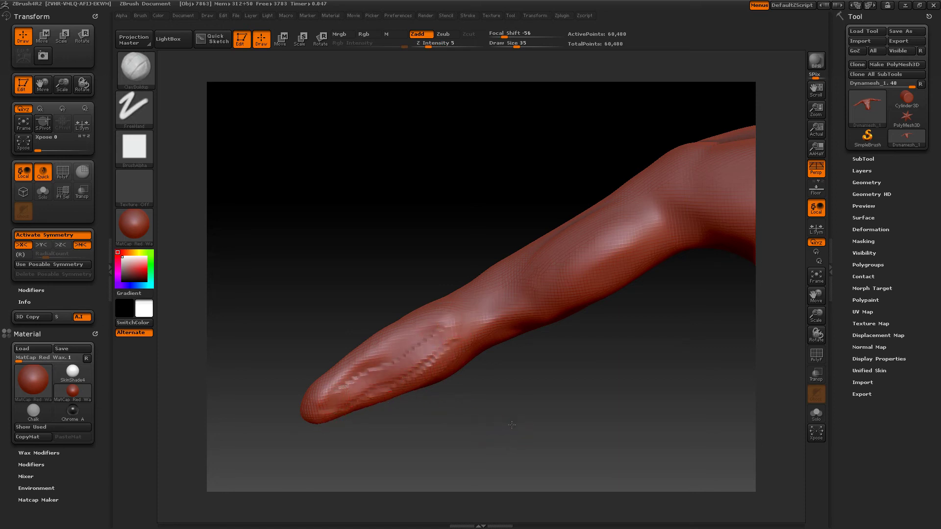
left_click_drag(511, 425, 506, 356)
mouse_move(455, 384)
left_mouse_down()
mouse_move(373, 399)
mouse_move(375, 411)
mouse_move(474, 381)
mouse_move(324, 416)
mouse_move(476, 387)
mouse_move(317, 419)
mouse_move(358, 420)
mouse_move(483, 371)
left_mouse_up()
left_click_drag(516, 410, 476, 375)
Step: Smooth the lower forearm's clay strokes and remesh the model with DynaMesh
key("shift")
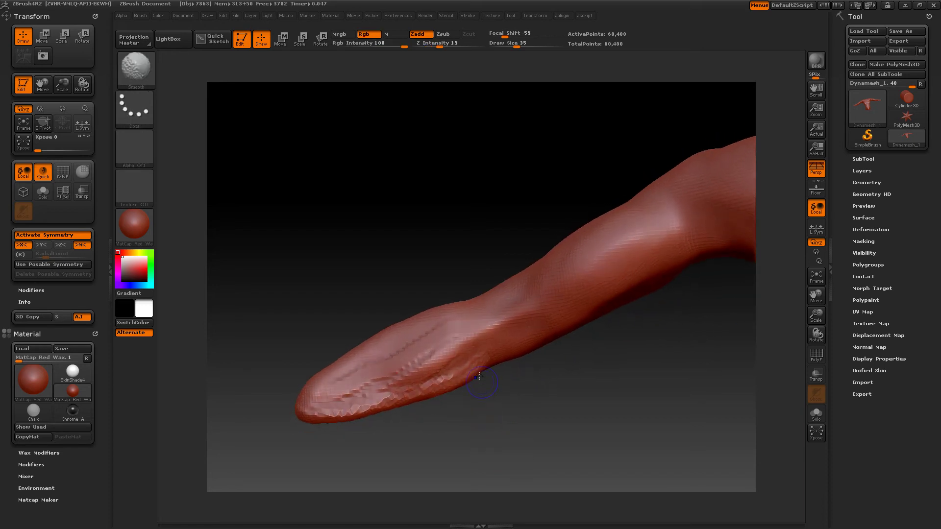
mouse_move(320, 407)
left_mouse_down("shift")
mouse_move(392, 404)
mouse_move(443, 386)
mouse_move(375, 413)
mouse_move(485, 372)
mouse_move(369, 409)
left_mouse_up("shift")
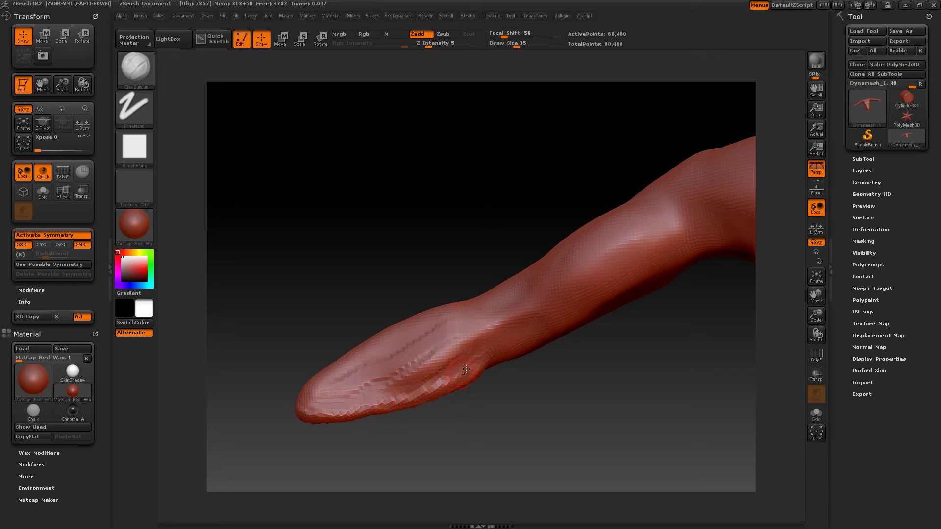
mouse_move(464, 367)
left_mouse_down()
mouse_move(378, 404)
mouse_move(424, 383)
left_mouse_up()
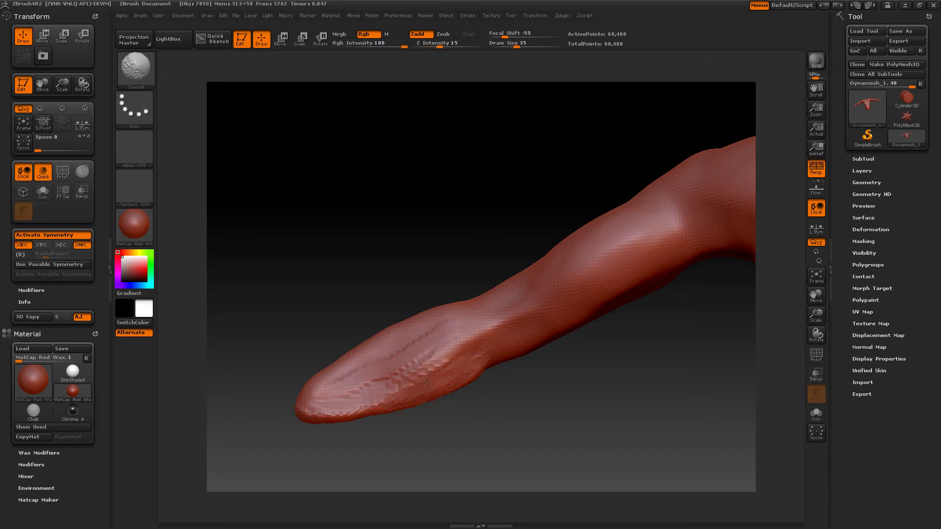
left_click_drag(471, 416, 490, 424, "ctrl")
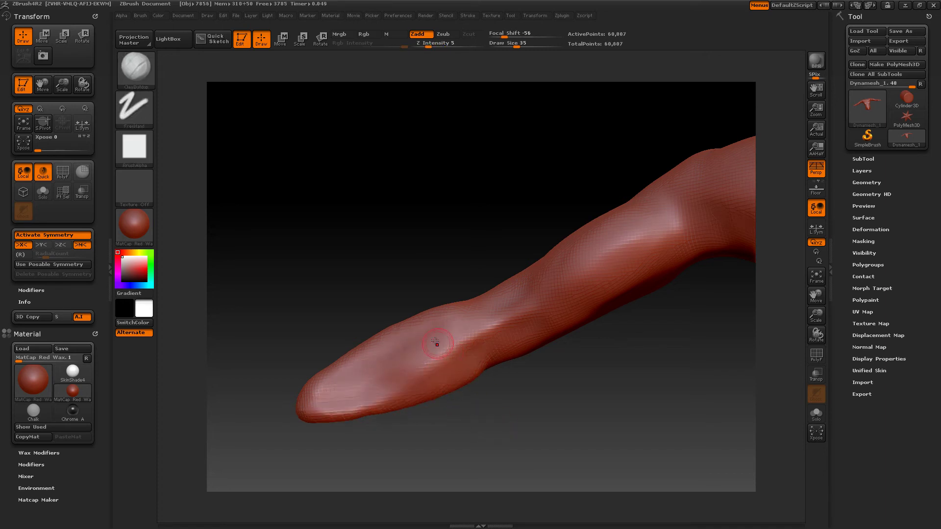
mouse_move(417, 343)
left_mouse_down("shift")
mouse_move(324, 390)
mouse_move(384, 394)
left_mouse_up("shift")
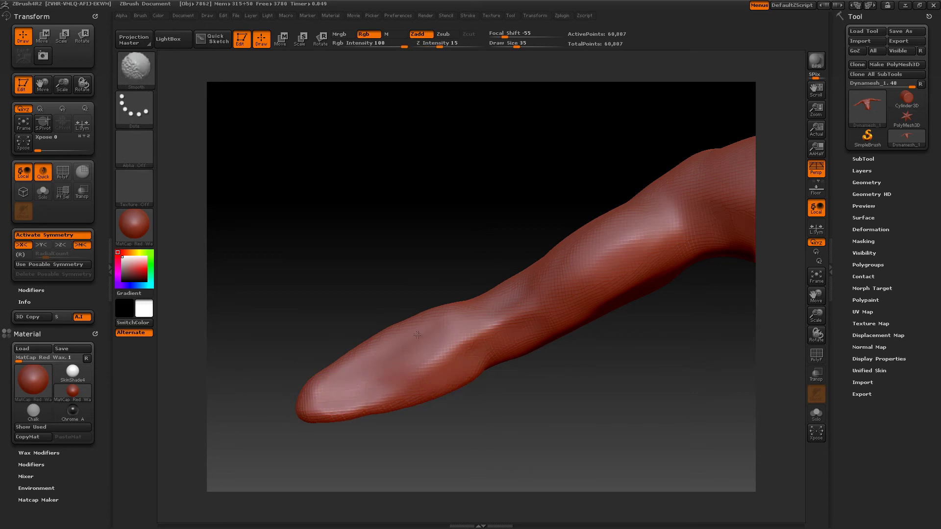
Step: Check the forearm from several sides and switch to the InsertHand brush
left_click_drag(488, 406, 610, 404)
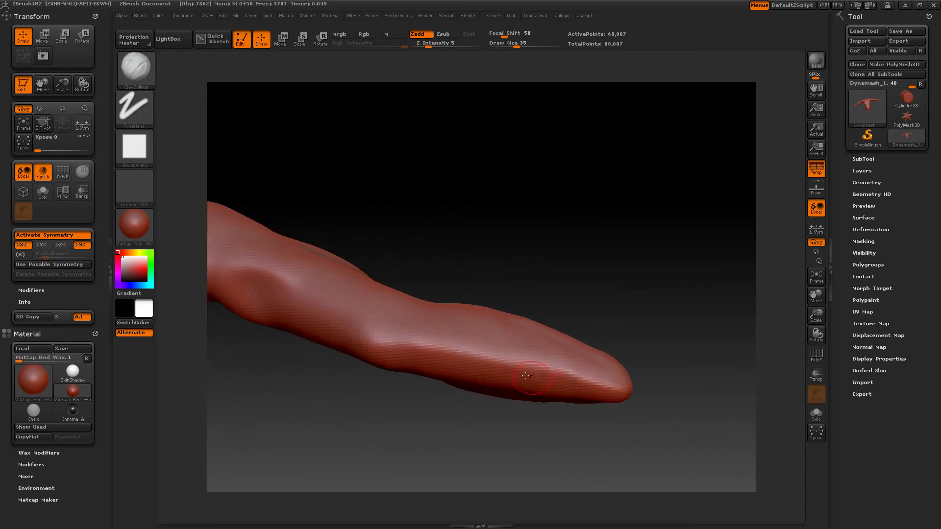
left_click_drag(512, 421, 524, 373)
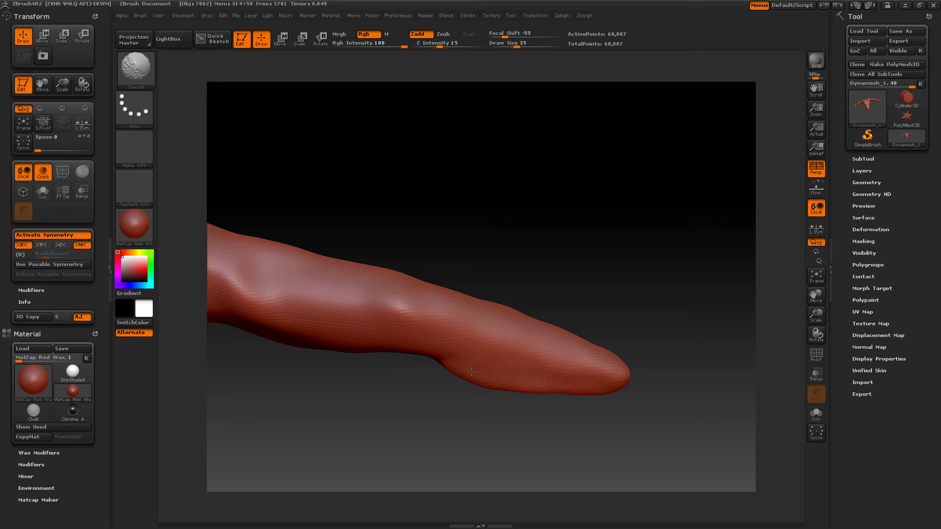
mouse_move(649, 392)
left_mouse_down()
mouse_move(569, 463)
mouse_move(560, 405)
left_mouse_up()
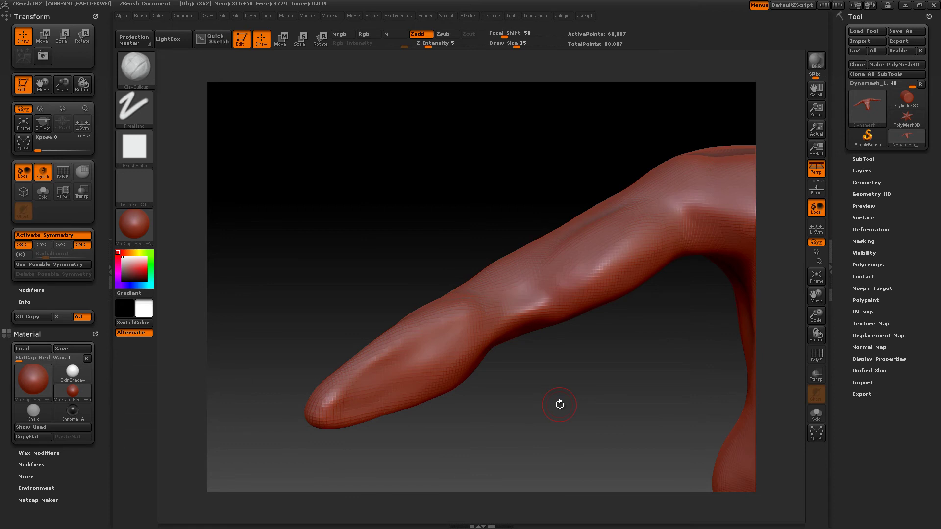
key("space")
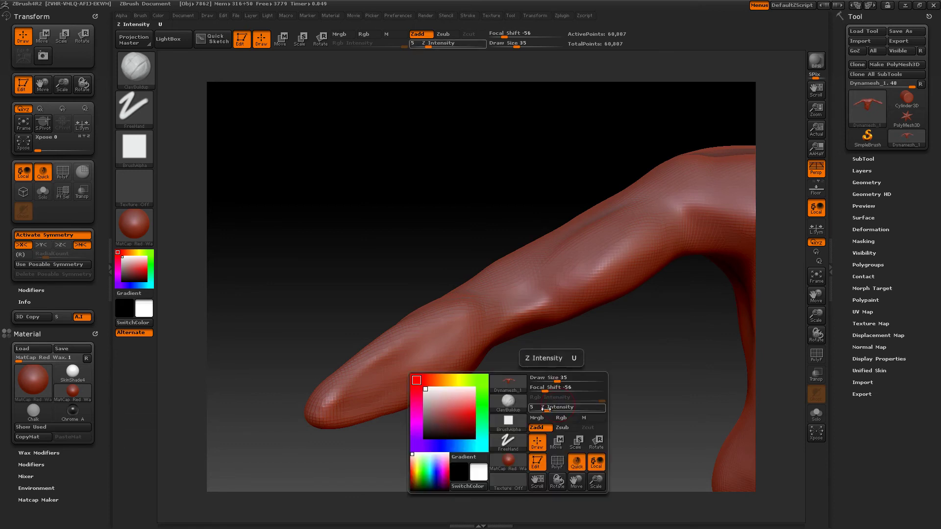
left_click(508, 406)
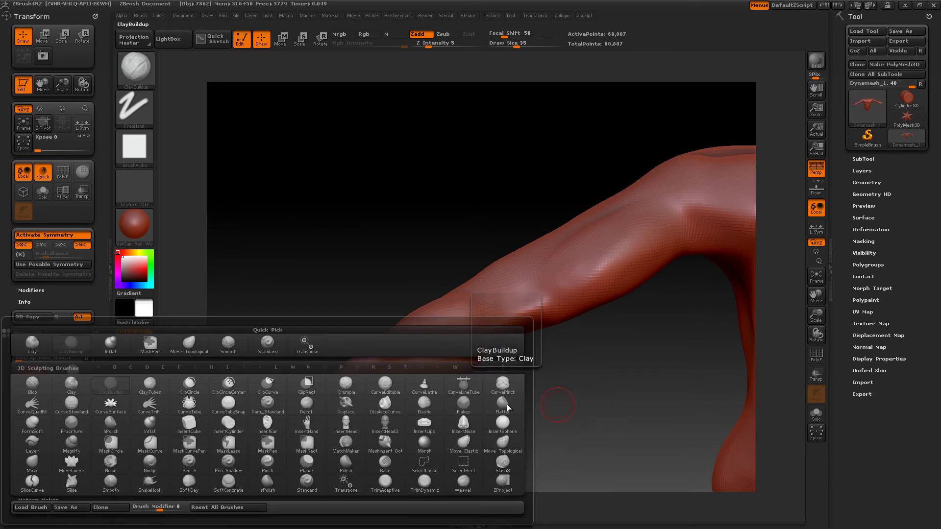
left_click(310, 421)
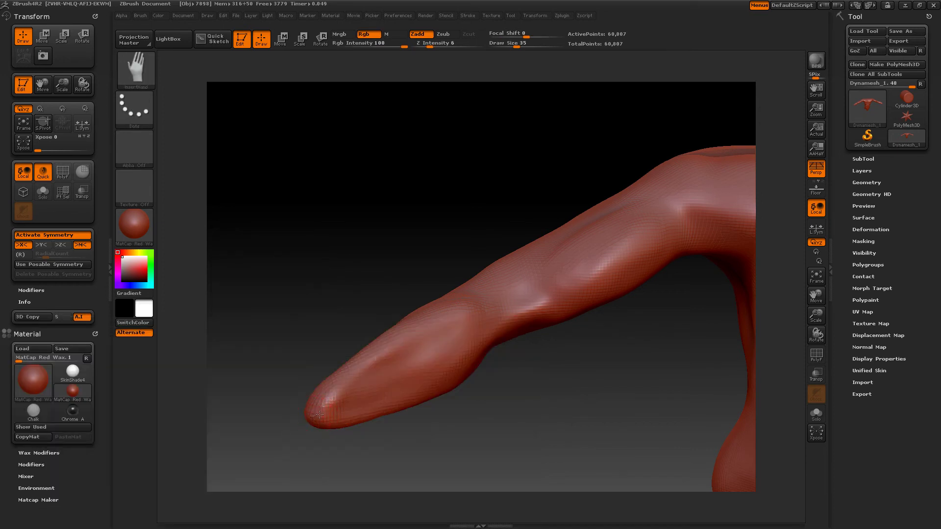
Step: Try inserting a small hand at the wrist end of the forearm and check it on both arms
left_click_drag(336, 411, 240, 449)
left_click_drag(323, 527, 282, 527)
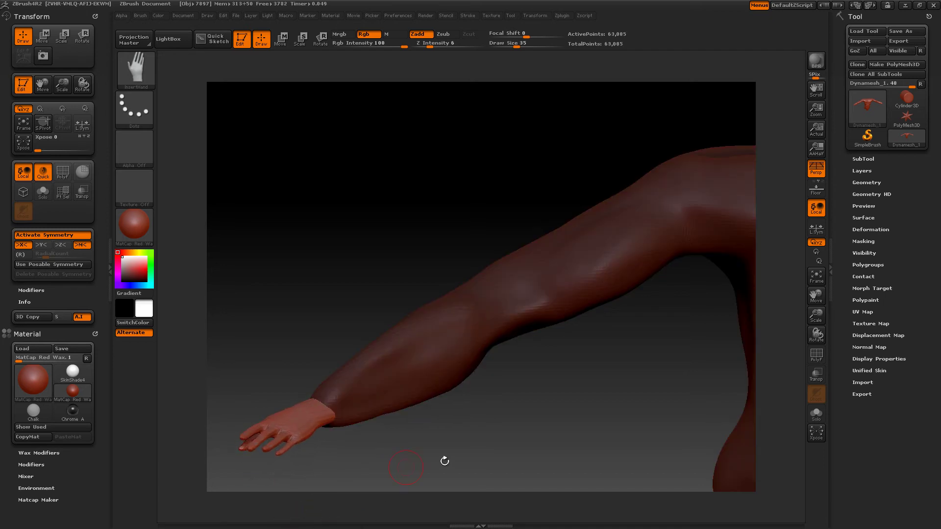
left_click_drag(556, 423, 237, 384, "alt")
left_click_drag(714, 335, 253, 346, "alt")
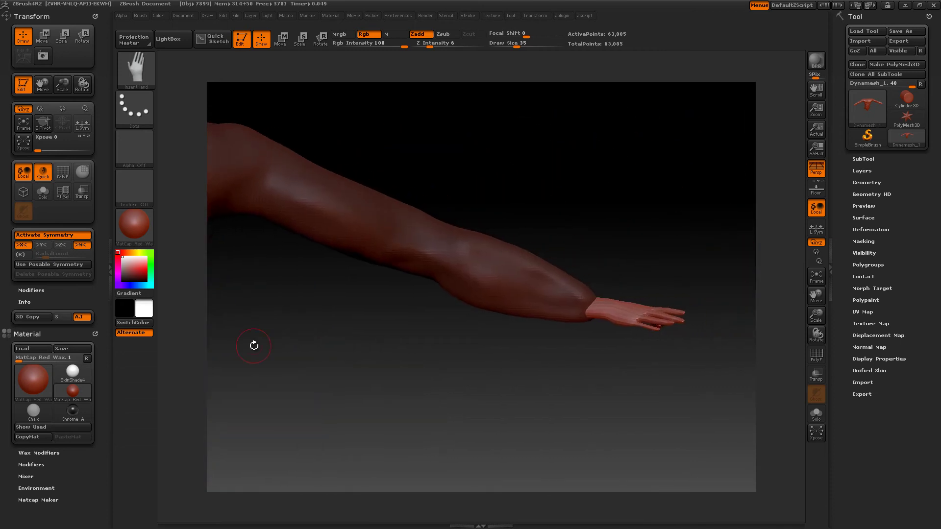
left_click_drag(406, 348, 648, 331, "alt")
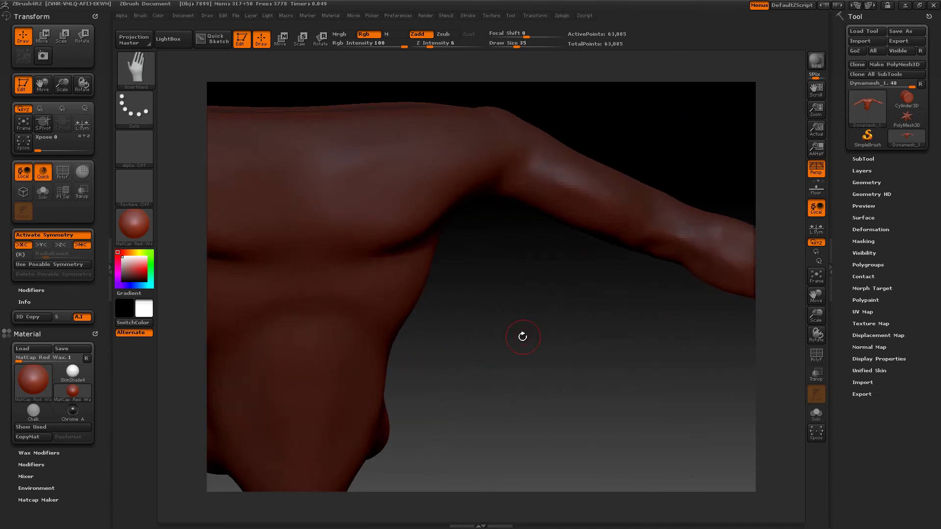
left_click_drag(522, 337, 513, 282)
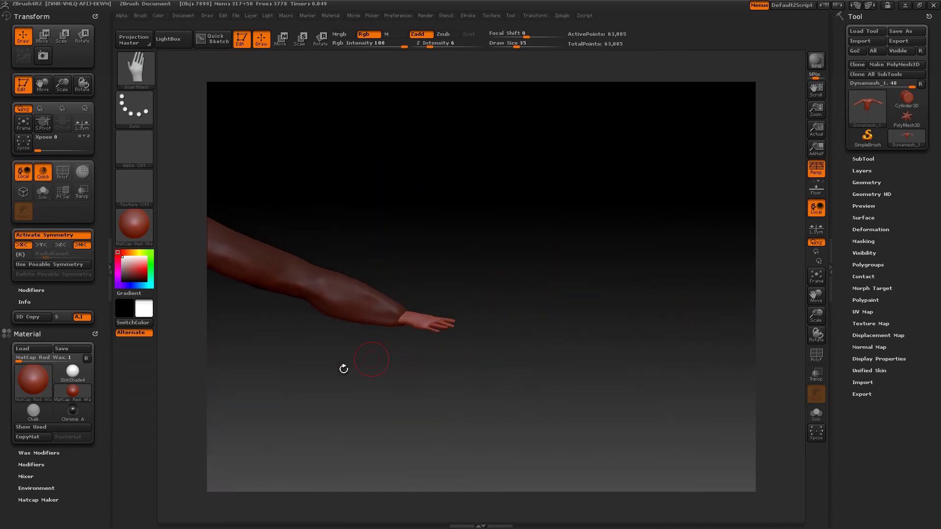
left_click_drag(315, 376, 756, 321, "alt")
left_click_drag(383, 373, 589, 363, "alt")
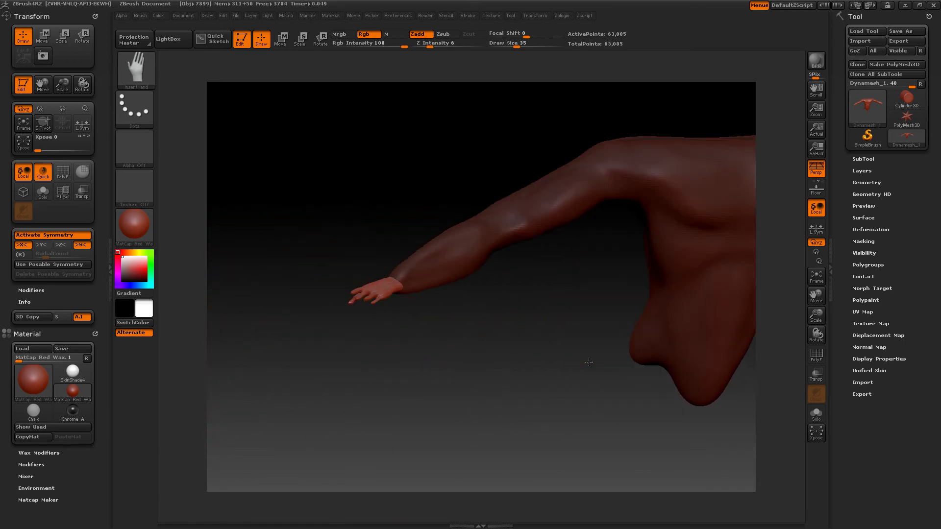
left_click_drag(515, 364, 515, 370, "ctrl")
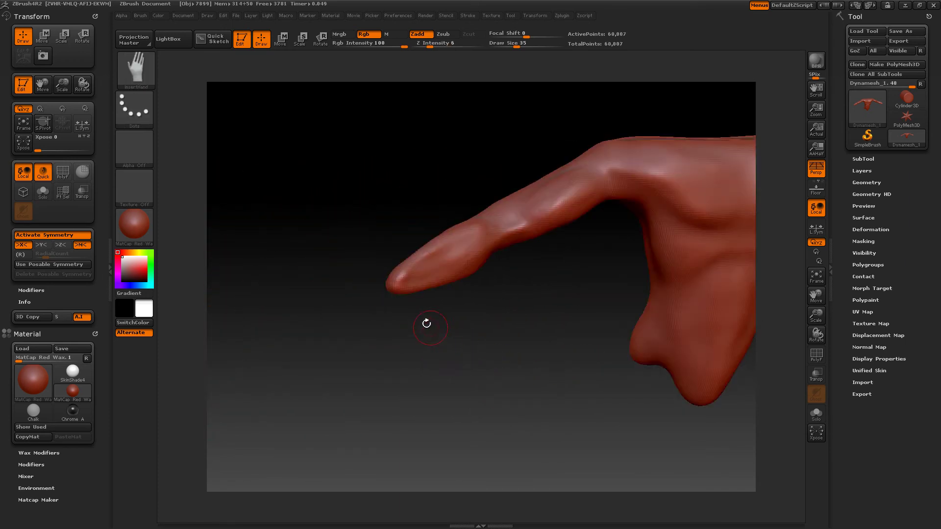
Step: Try inserting a larger hand at the tip of the forearm and judge its size and orientation against the whole torso
left_click_drag(717, 433, 374, 411, "alt")
left_click_drag(578, 319, 555, 337, "alt")
left_click_drag(613, 330, 581, 347)
left_click_drag(467, 358, 571, 354)
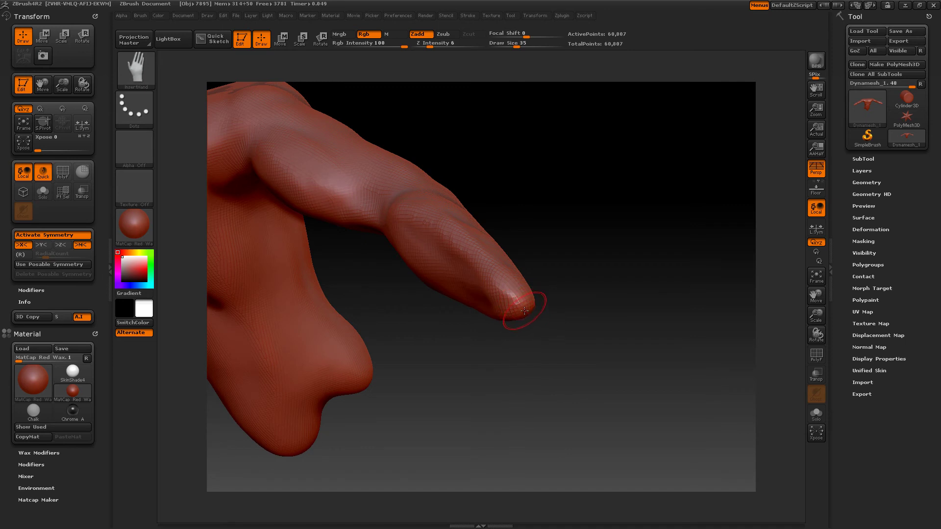
mouse_move(525, 311)
left_mouse_down()
mouse_move(568, 457)
mouse_move(590, 478)
left_mouse_up()
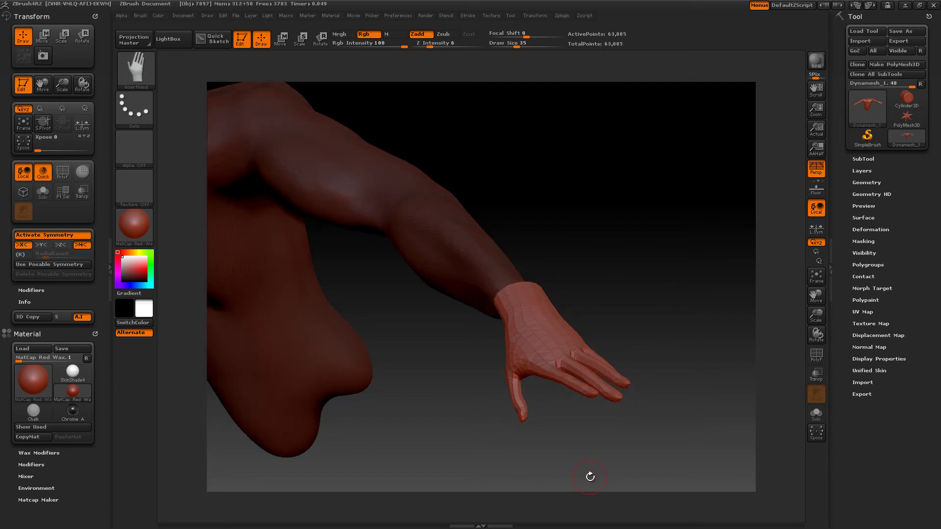
left_click_drag(427, 406, 448, 368)
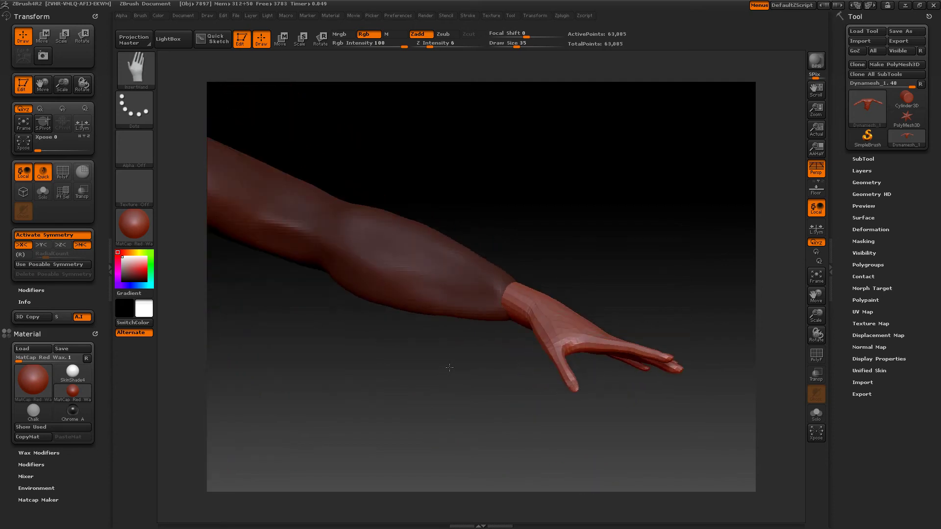
left_click_drag(377, 375, 522, 358, "alt")
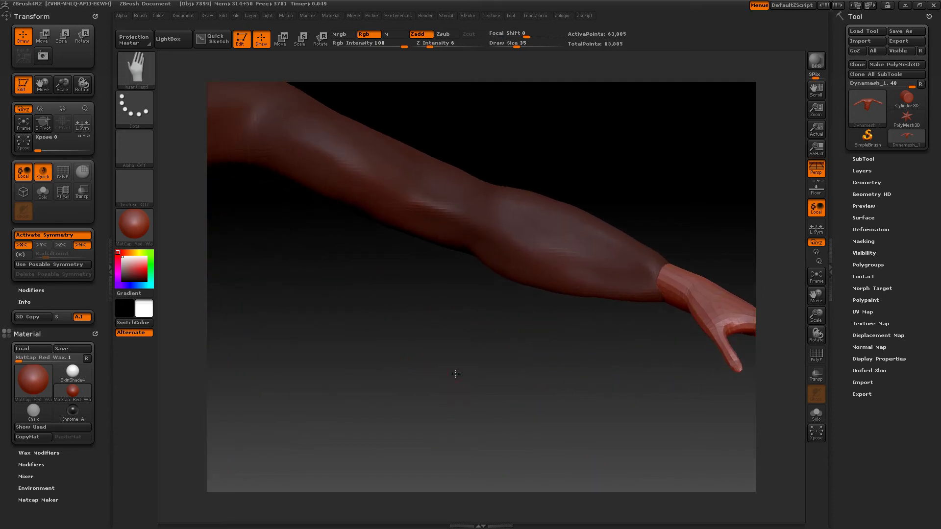
key("f")
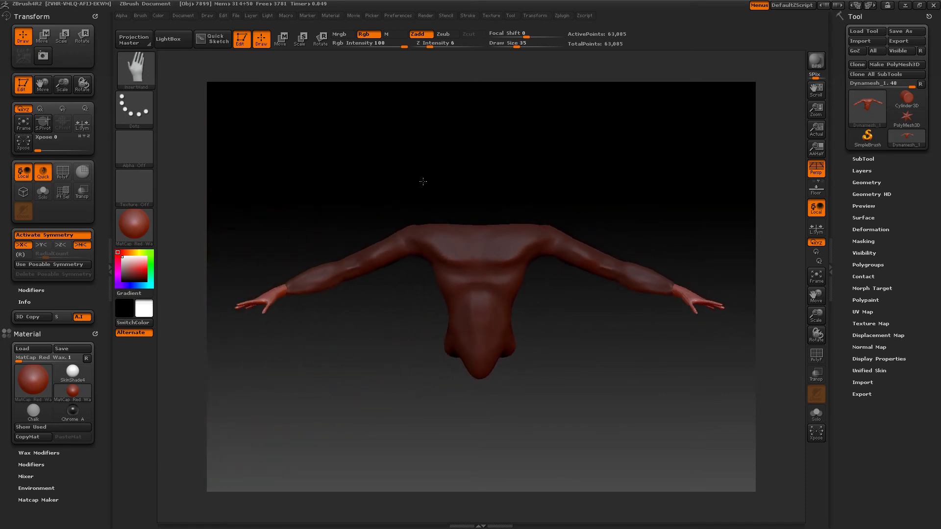
left_click_drag(423, 182, 428, 190)
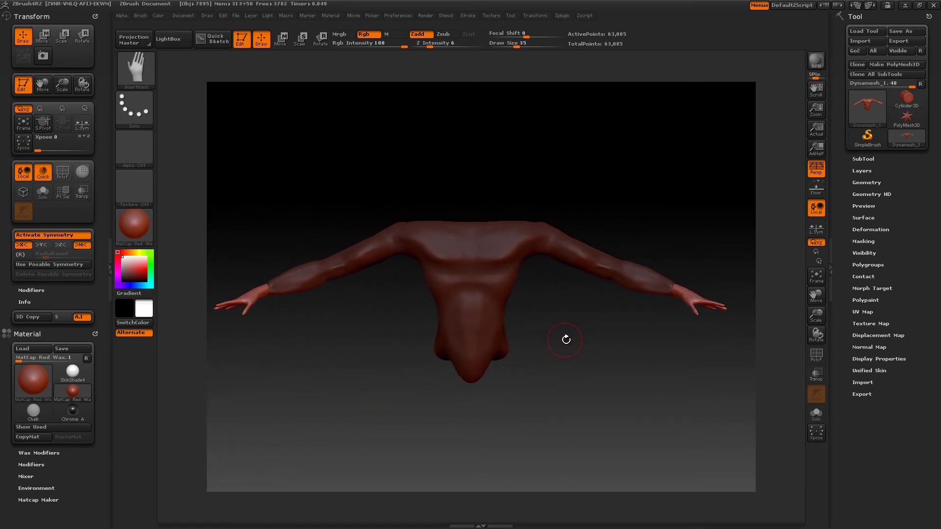
left_click_drag(565, 336, 542, 344)
key("ctrl+z")
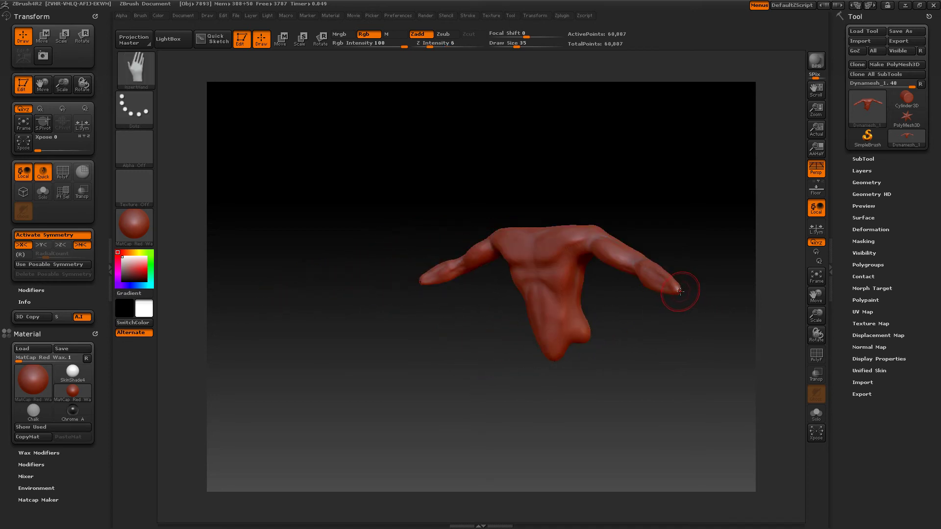
Step: Insert mirrored hands at the wrists, retrying the placement until the hands point along the forearms with open palms
left_click_drag(692, 297, 723, 198)
key("ctrl+z")
key("ctrl+z")
key("ctrl+z")
left_click_drag(641, 285, 622, 285)
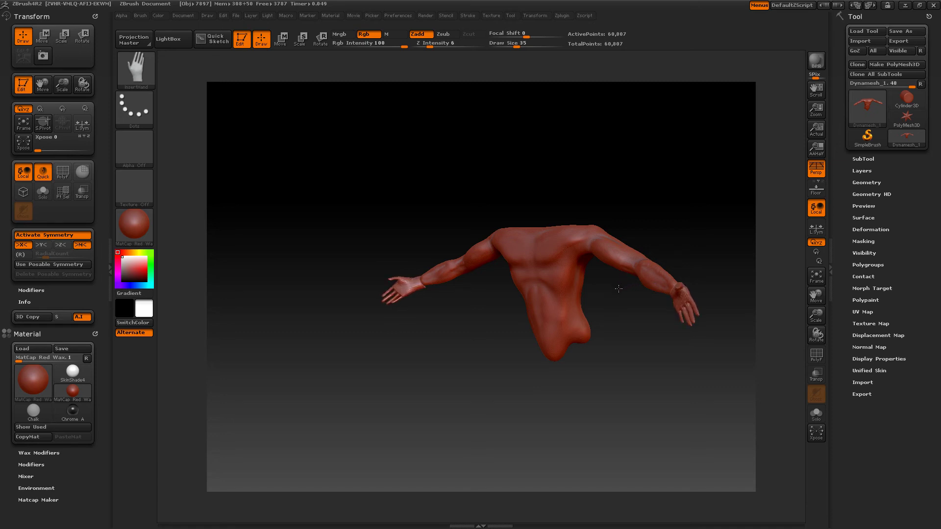
left_click_drag(619, 289, 620, 288)
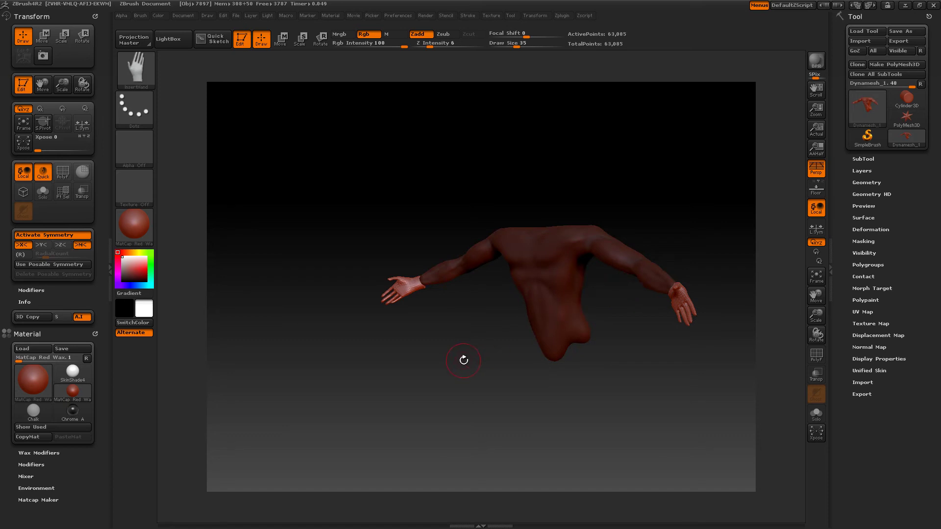
Step: Switch to Transpose Move and draw an action line along the inserted hand from the wrist towards the fingers
left_click_drag(457, 361, 649, 367, "shift")
left_click_drag(488, 360, 508, 441, "alt")
left_click_drag(255, 366, 666, 372, "alt")
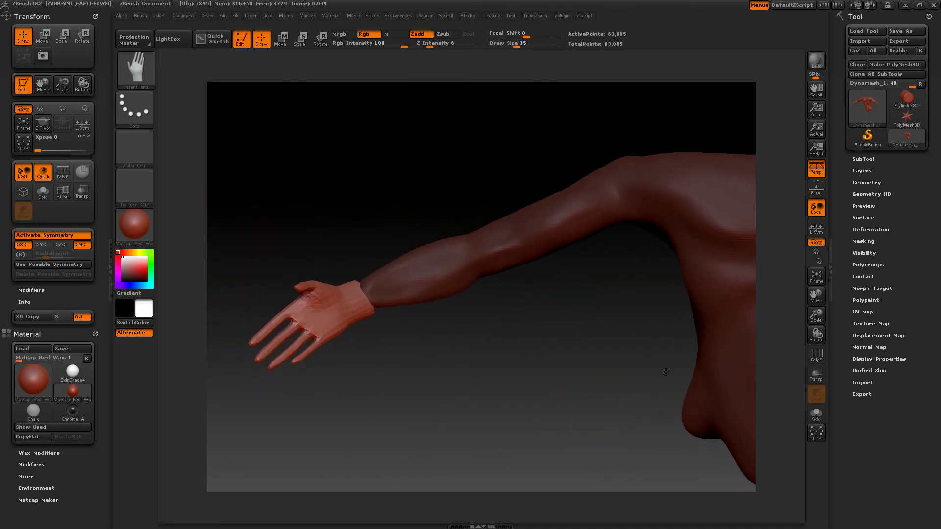
left_click(283, 40)
left_click_drag(538, 306, 456, 160)
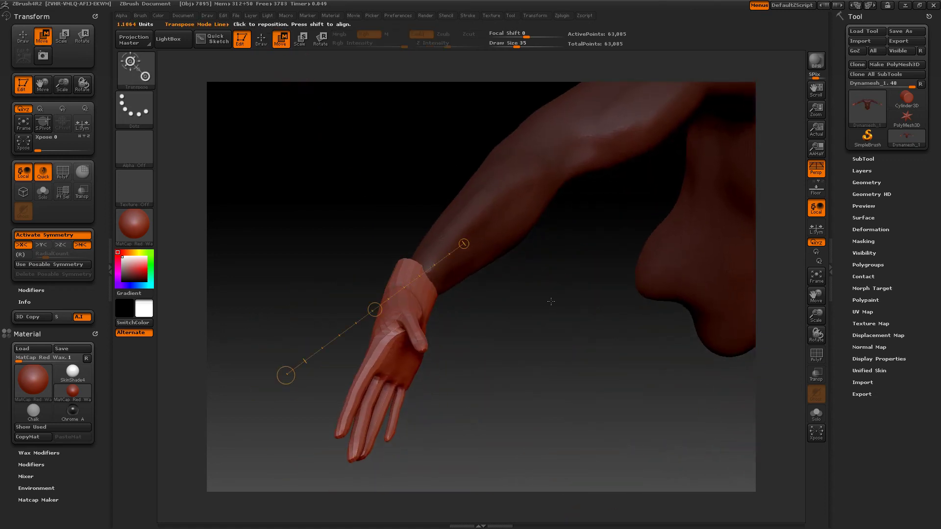
left_click_drag(550, 300, 553, 309)
left_click_drag(482, 340, 448, 478)
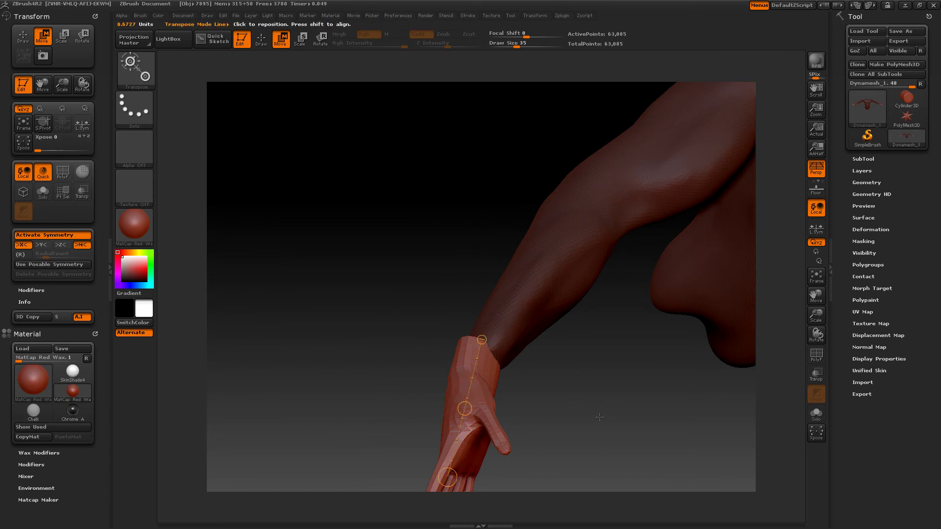
Step: Move the mirrored hands to line up with the forearm ends, judging palm-on, side and whole-torso views
left_click_drag(598, 417, 586, 354)
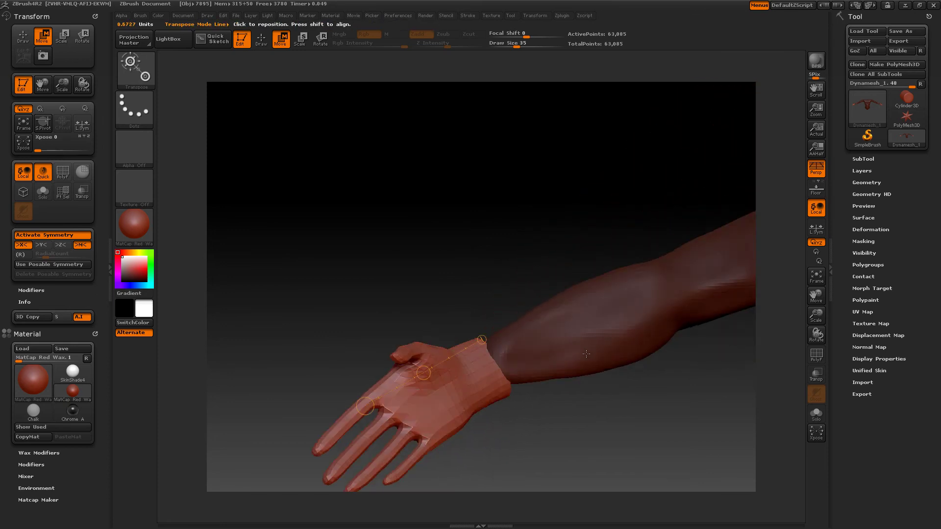
left_click_drag(424, 373, 429, 380)
left_click_drag(544, 425, 596, 461)
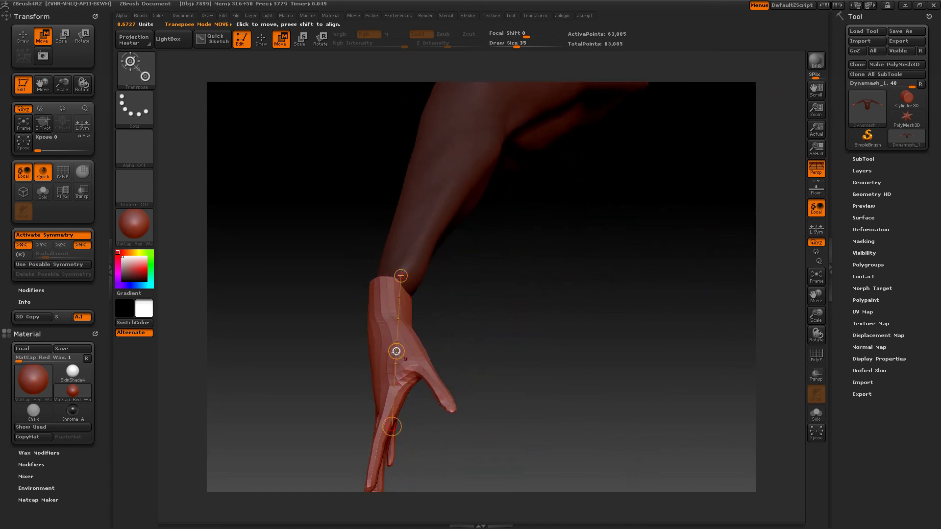
left_click_drag(397, 351, 405, 348)
left_click_drag(657, 362, 442, 366)
left_click_drag(546, 380, 485, 218)
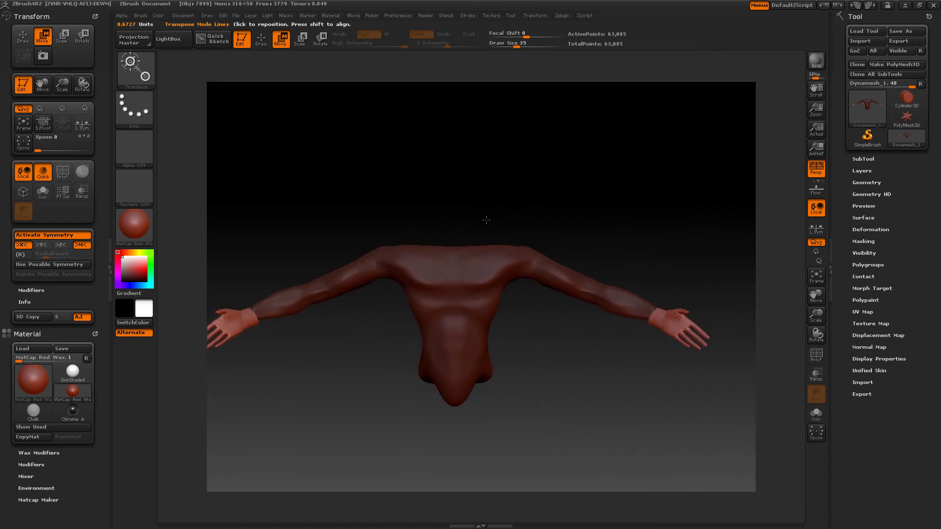
left_click_drag(397, 349, 439, 338, "alt")
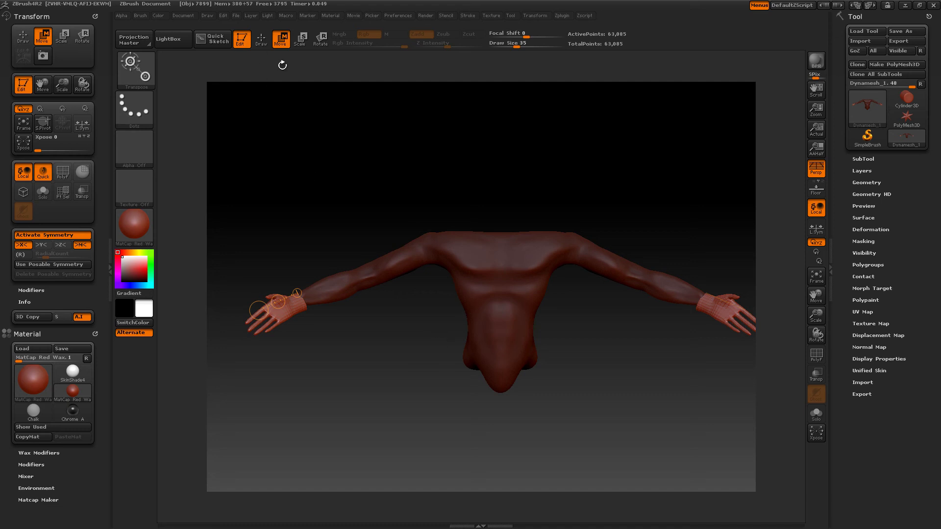
Step: Scale the hands down slightly with a Transpose line drawn along the hand
key("e")
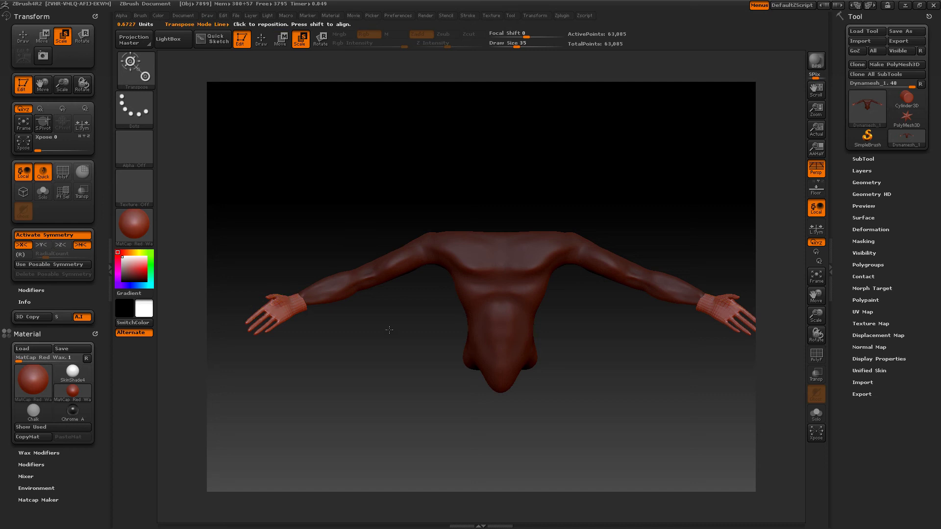
left_click_drag(389, 330, 427, 427, "alt")
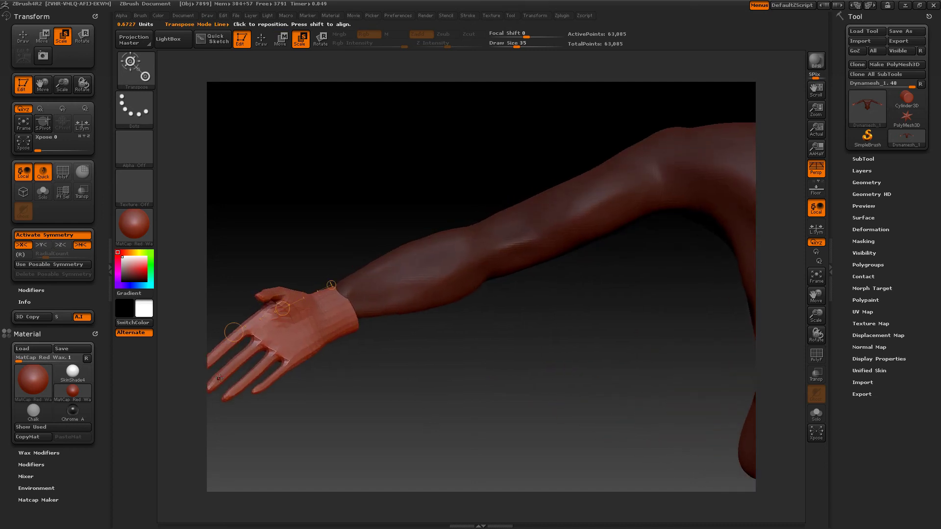
mouse_move(220, 378)
left_mouse_down()
mouse_move(324, 324)
mouse_move(281, 343)
left_mouse_up()
key("ctrl+z")
left_click_drag(350, 306, 336, 310)
Step: Move the resized hands back onto the wrists, correcting their position from the palm and from the side
key("w")
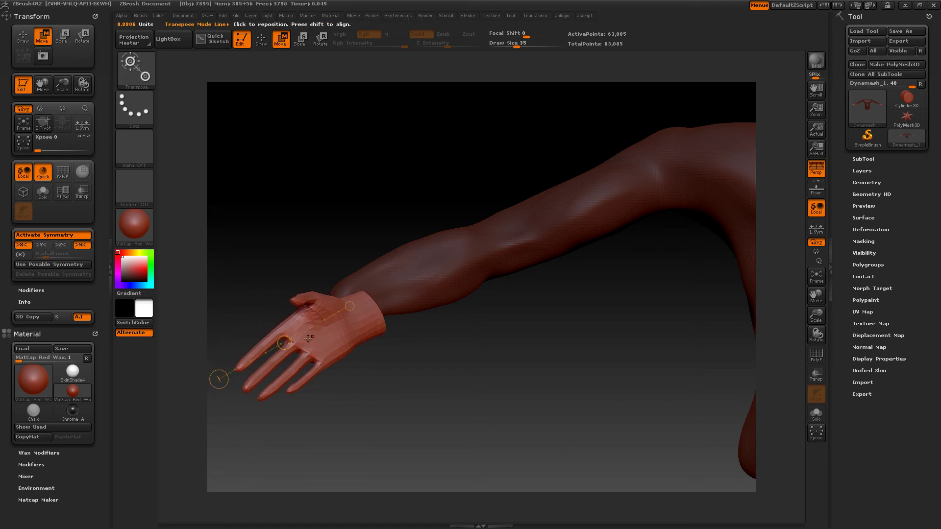
left_click_drag(284, 343, 258, 326)
left_click_drag(325, 393, 427, 446)
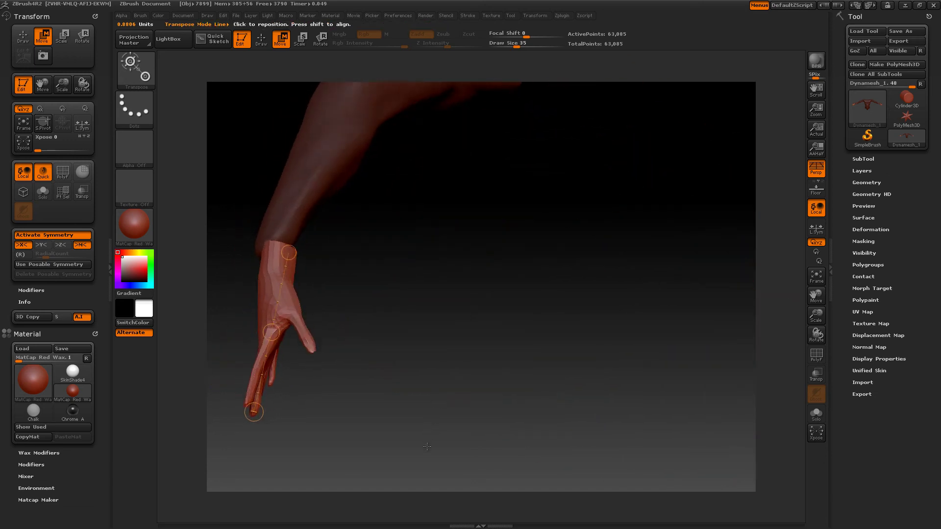
left_click_drag(271, 331, 263, 328)
mouse_move(365, 329)
left_mouse_down()
mouse_move(424, 306)
mouse_move(440, 277)
left_mouse_up()
Step: Clear the mask from the torso and arms, check the hand proportions and return to Draw mode
left_click_drag(564, 353, 469, 342, "alt")
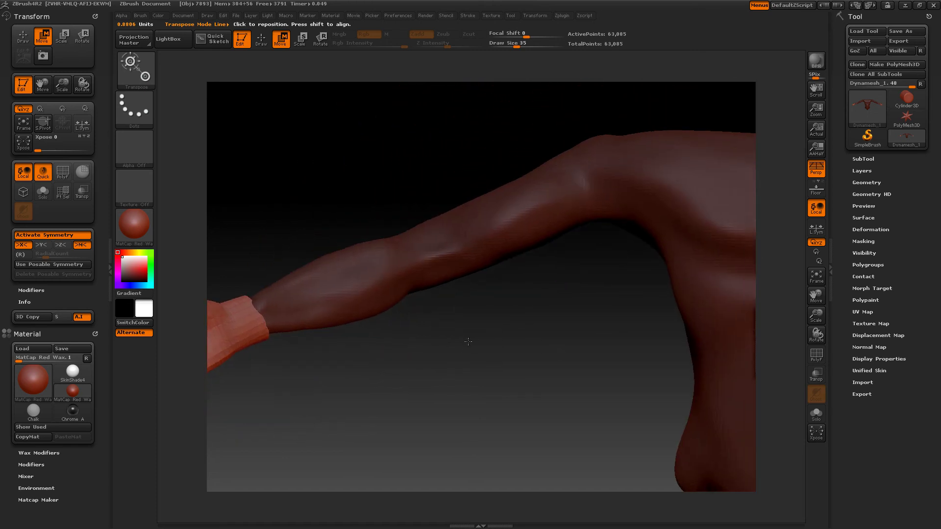
left_click(468, 342, "ctrl")
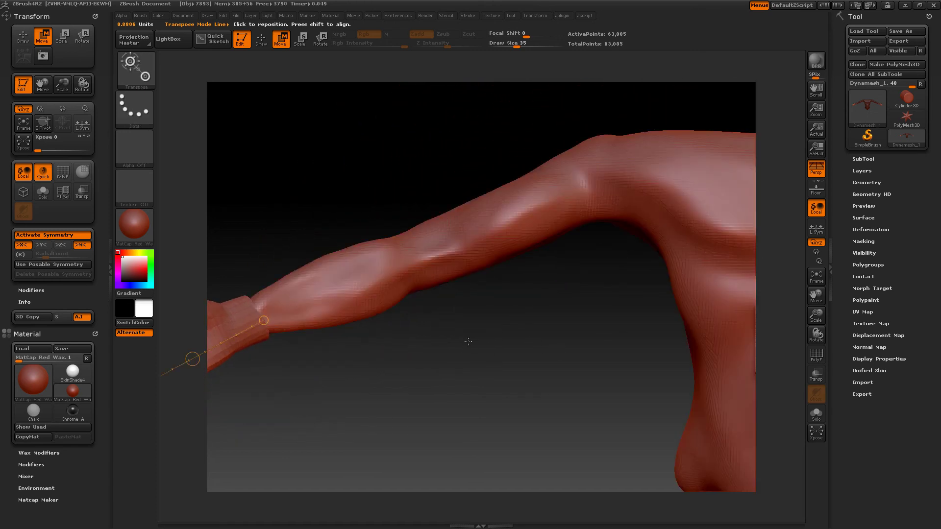
left_click_drag(468, 342, 435, 278, "alt")
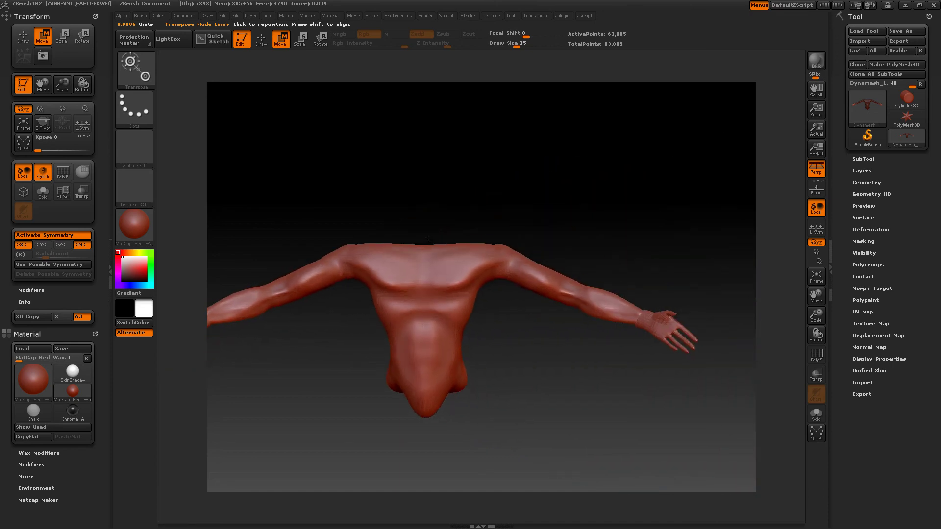
mouse_move(308, 327)
left_mouse_down()
mouse_move(482, 308)
mouse_move(482, 327)
mouse_move(448, 371)
left_mouse_up()
key("q")
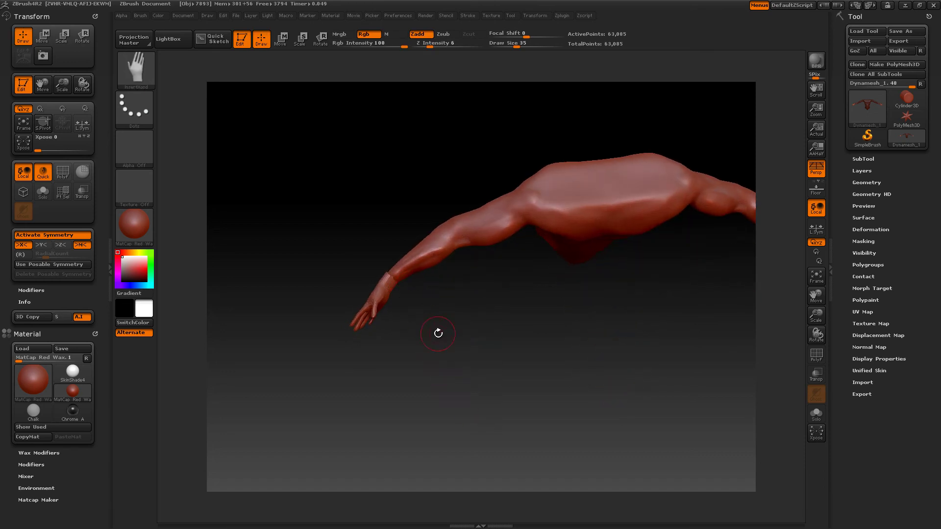
Step: Inspect the wrist joint and remesh the DynaMesh at resolution 128 to fuse the hands with the forearms
left_click_drag(437, 334, 506, 475, "alt")
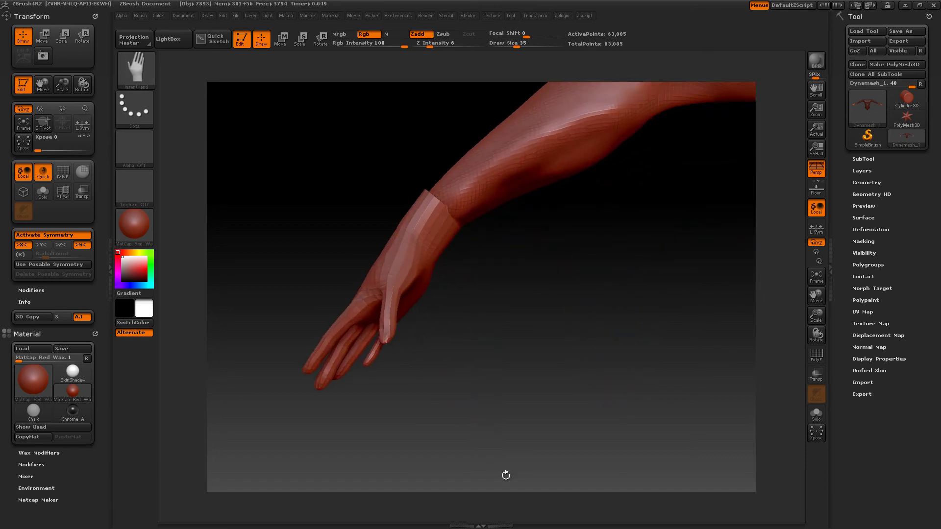
left_click_drag(509, 276, 534, 346)
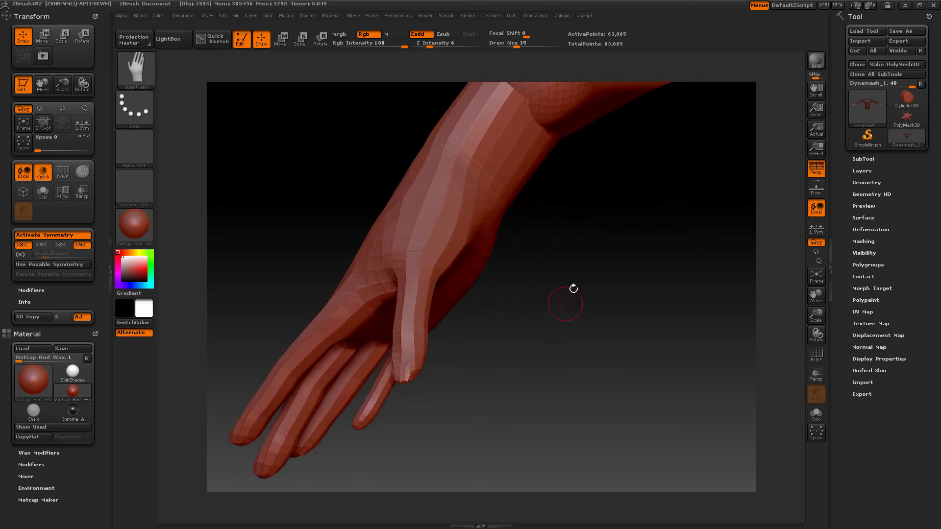
left_click_drag(597, 244, 529, 285)
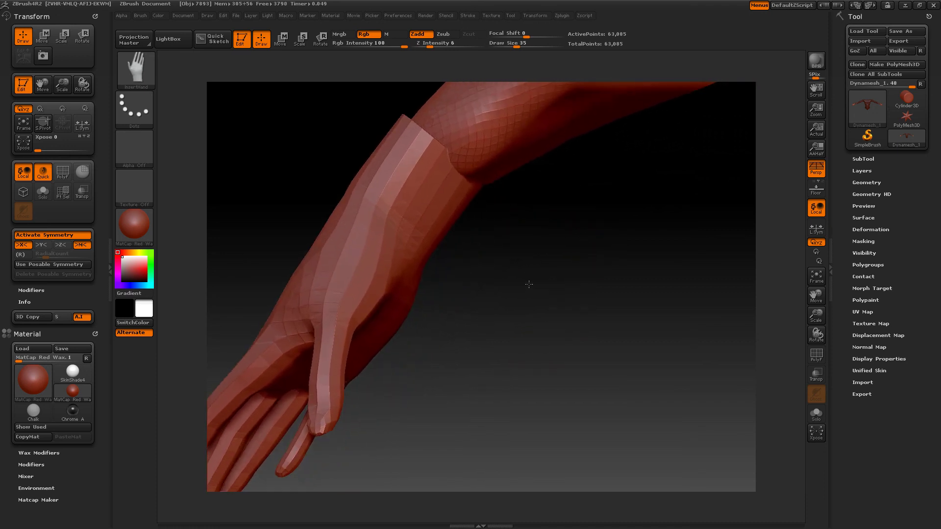
left_click(857, 182)
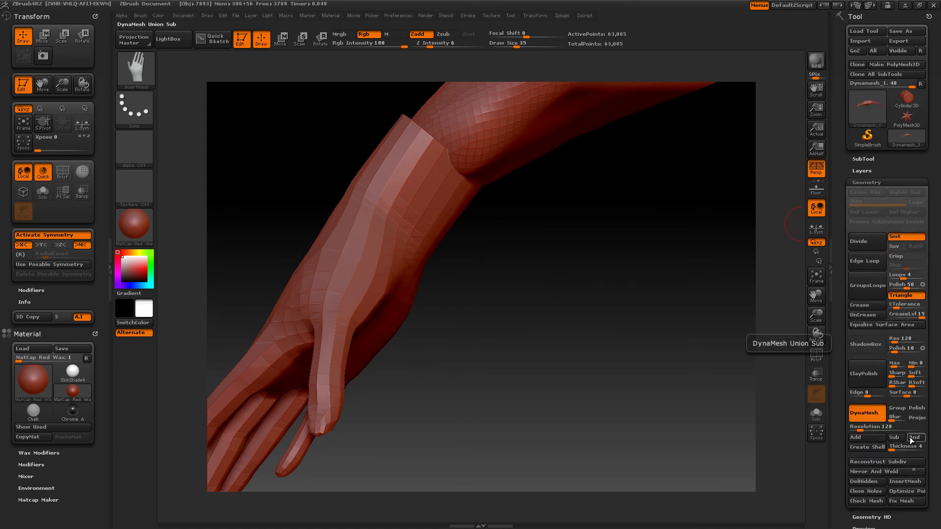
mouse_move(603, 317)
left_mouse_down("ctrl")
mouse_move(612, 318)
mouse_move(604, 326)
mouse_move(568, 186)
mouse_move(551, 212)
left_mouse_up("ctrl")
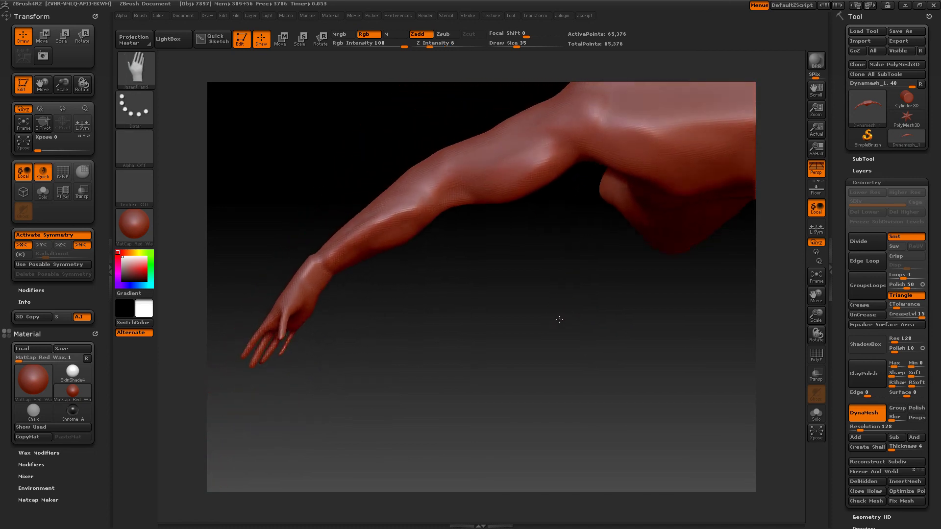
Step: Switch to the ClayBuildup brush and blend the wrist seam into the inner forearm
left_click_drag(559, 320, 503, 311)
left_click_drag(535, 305, 442, 307)
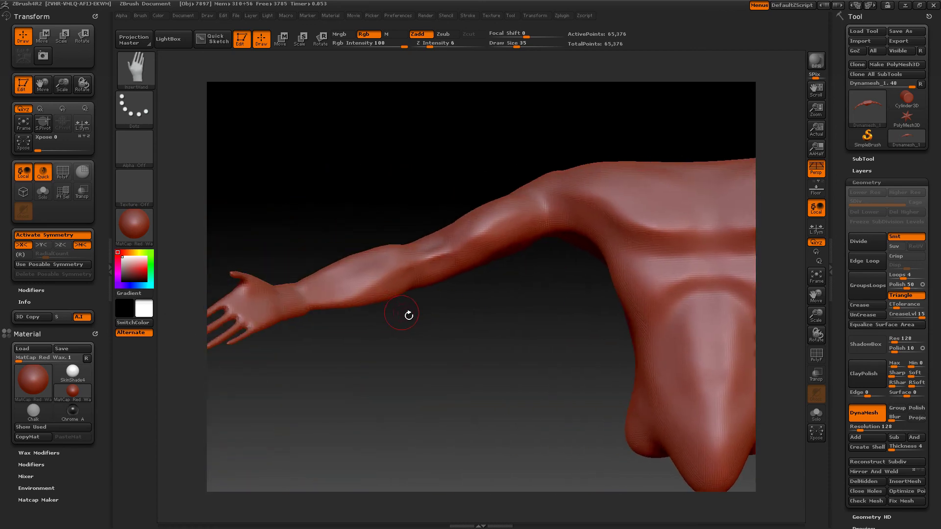
key("space")
key("b")
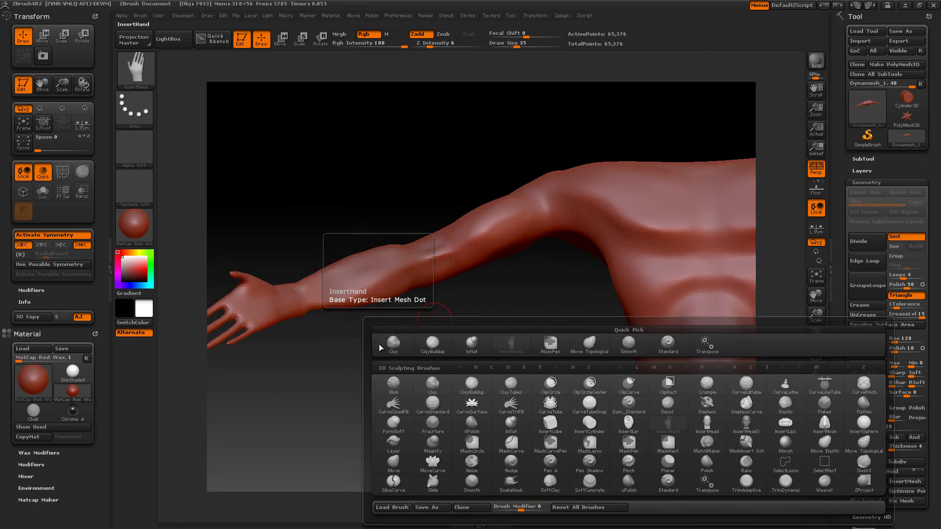
left_click(474, 383)
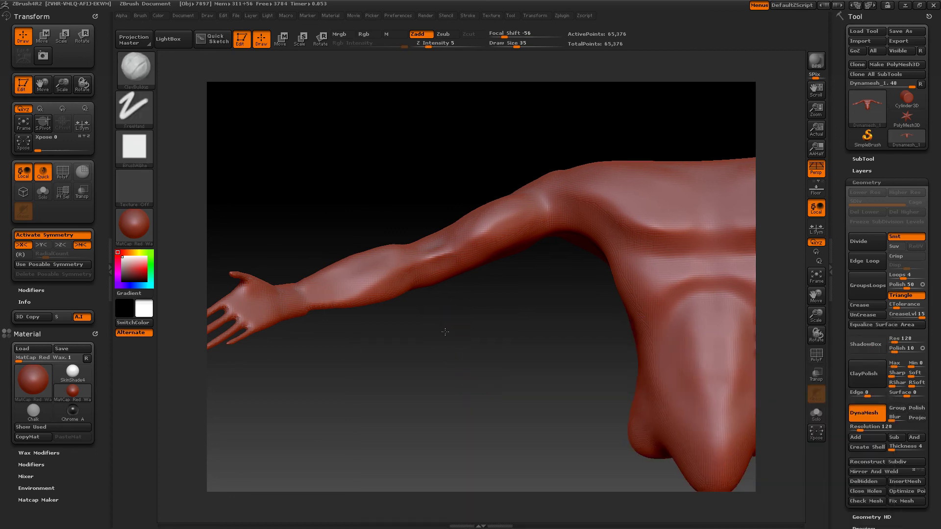
mouse_move(445, 333)
left_mouse_down()
mouse_move(521, 401)
mouse_move(537, 397)
mouse_move(525, 311)
mouse_move(539, 267)
mouse_move(405, 330)
mouse_move(672, 318)
left_mouse_up()
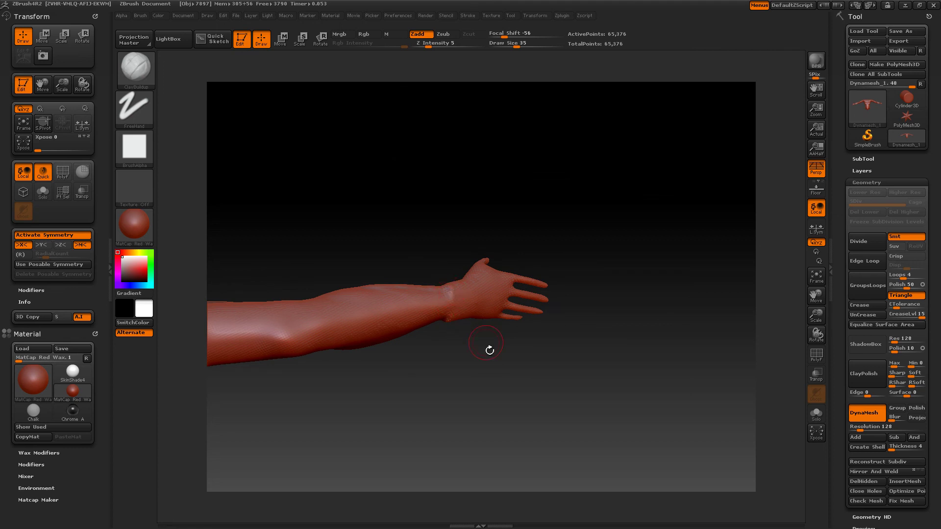
left_click_drag(499, 357, 510, 322)
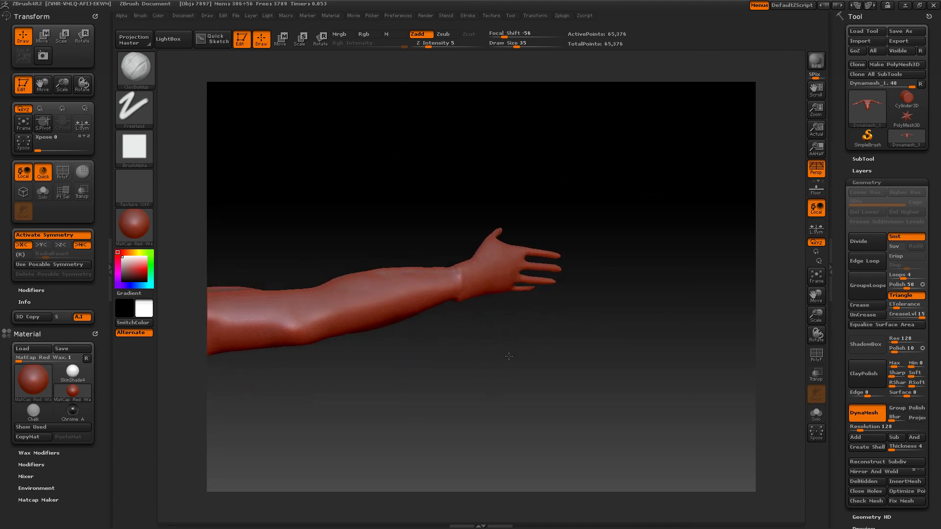
left_click_drag(509, 356, 509, 386)
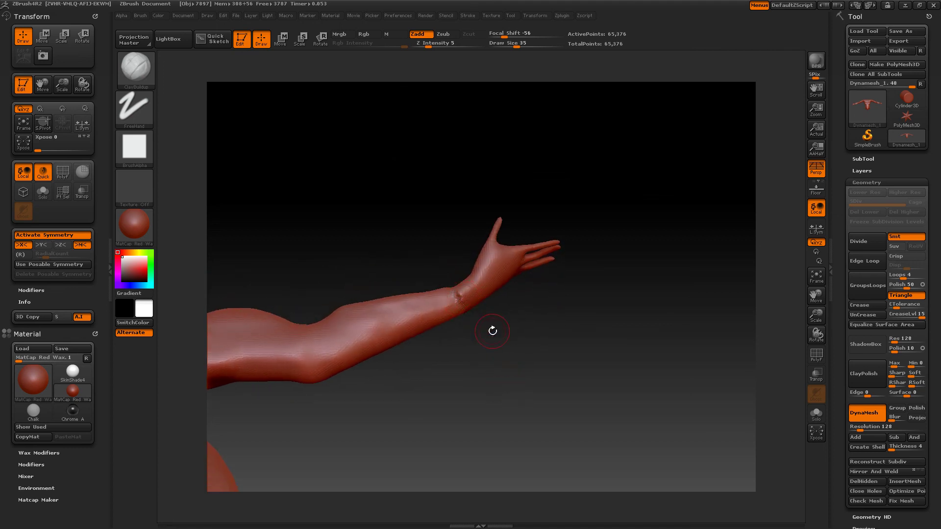
mouse_move(491, 330)
left_mouse_down()
mouse_move(496, 360)
mouse_move(515, 339)
mouse_move(510, 330)
mouse_move(578, 462)
mouse_move(667, 309)
mouse_move(588, 305)
left_mouse_up()
mouse_move(485, 268)
left_mouse_down("shift")
mouse_move(468, 248)
mouse_move(343, 289)
mouse_move(297, 331)
left_mouse_up("shift")
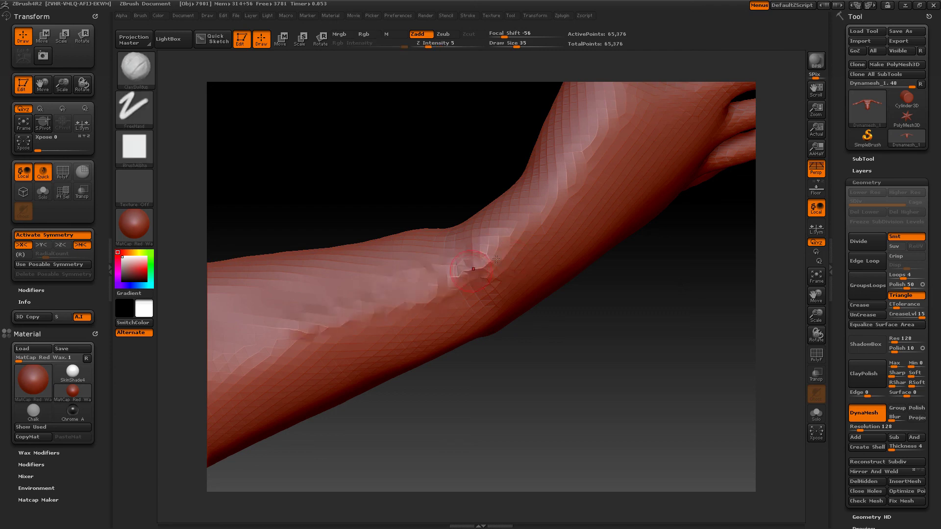
Step: Build up overlapping clay strokes from the wrist along the inner forearm
left_click_drag(503, 247, 276, 293)
left_click_drag(422, 261, 268, 296)
mouse_move(483, 242)
left_mouse_down()
mouse_move(228, 296)
mouse_move(259, 266)
left_mouse_up()
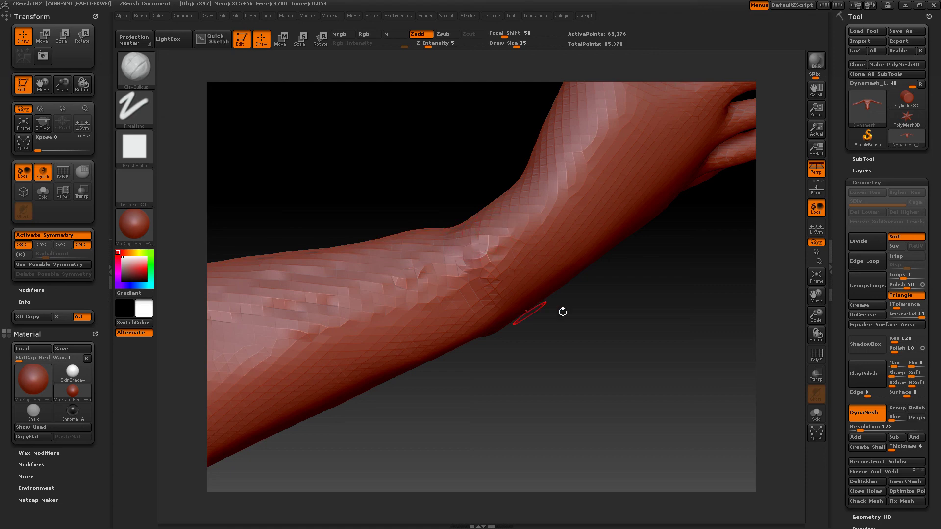
mouse_move(500, 263)
left_mouse_down()
mouse_move(267, 318)
mouse_move(404, 301)
mouse_move(294, 337)
left_mouse_up()
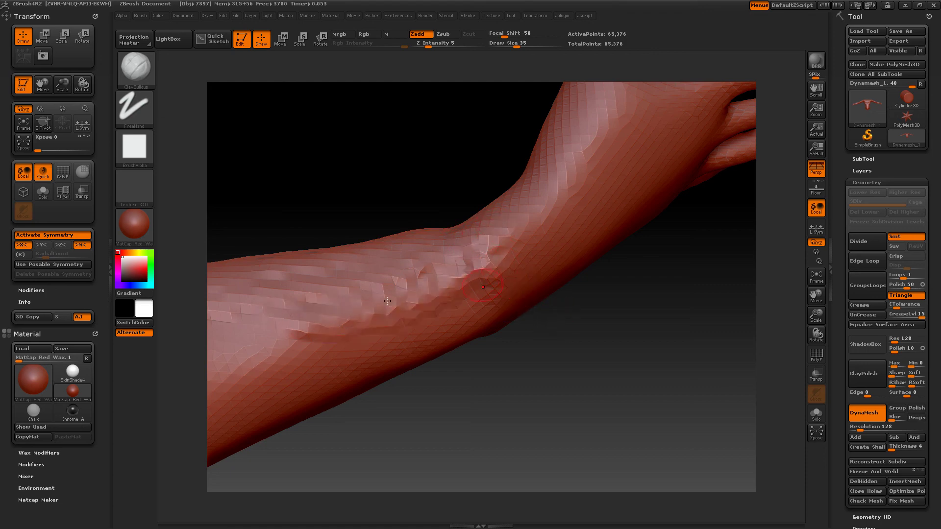
left_click_drag(482, 279, 210, 325)
Step: Enlarge the brush and build up the underside of the forearm from the wrist, undoing the unwanted strokes
left_click_drag(555, 386, 499, 377)
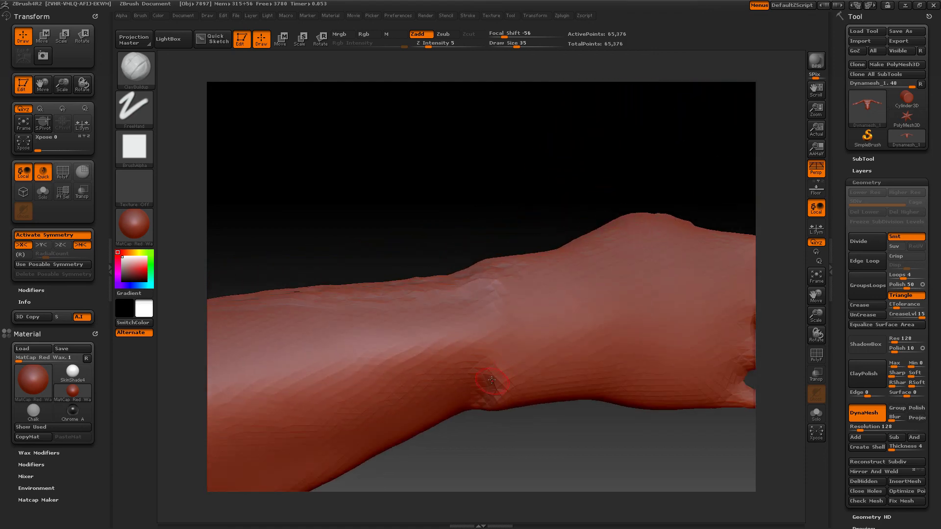
key("shift")
mouse_move(494, 409)
left_mouse_down("shift")
mouse_move(504, 403)
mouse_move(343, 456)
mouse_move(252, 469)
left_mouse_up("shift")
key("space")
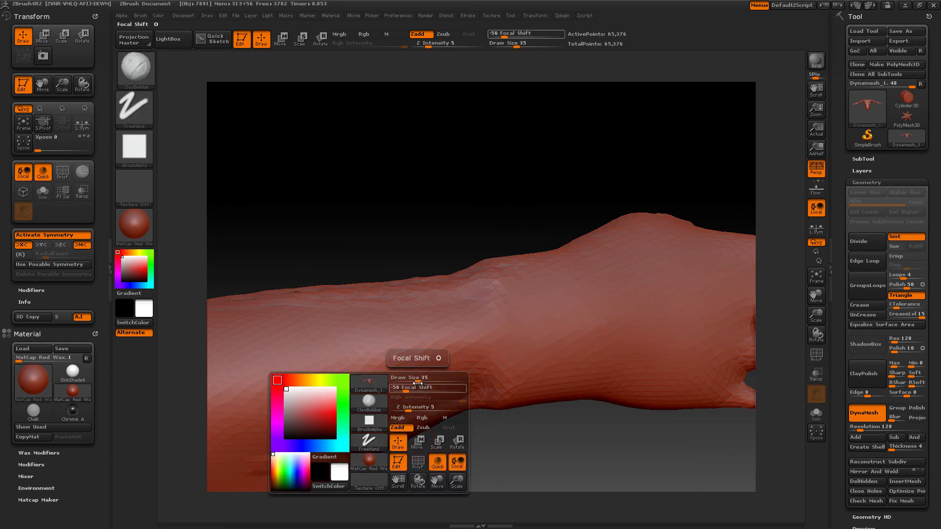
mouse_move(419, 381)
left_mouse_down()
mouse_move(451, 384)
mouse_move(257, 459)
left_mouse_up()
key("ctrl+z")
mouse_move(476, 376)
left_mouse_down()
mouse_move(390, 414)
mouse_move(234, 456)
left_mouse_up()
left_click_drag(493, 402, 242, 483)
key("ctrl+z")
Step: Smooth the wrist transition and add broad clay strokes from the wrist into the forearm
key("shift")
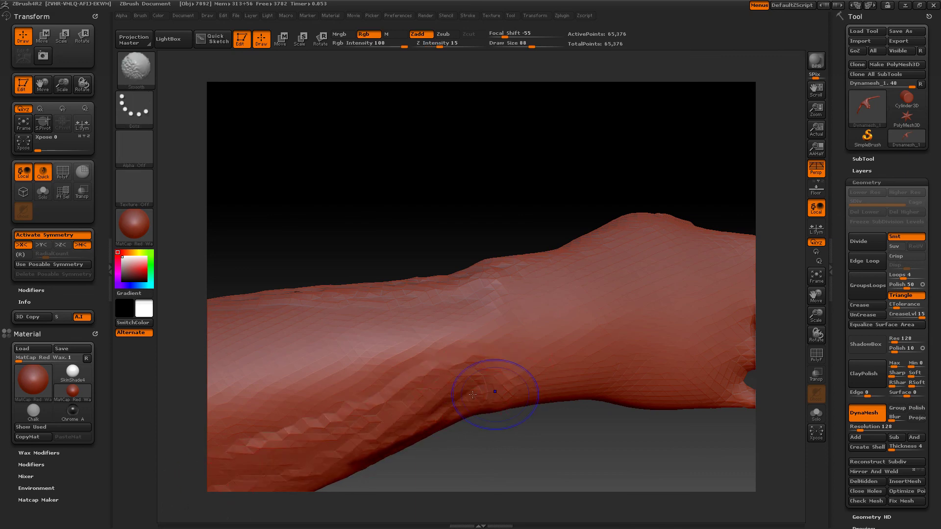
left_click_drag(448, 375, 515, 367, "shift")
mouse_move(490, 375)
right_mouse_down()
mouse_move(569, 422)
mouse_move(529, 424)
mouse_move(496, 406)
right_mouse_up()
left_click_drag(492, 406, 380, 463)
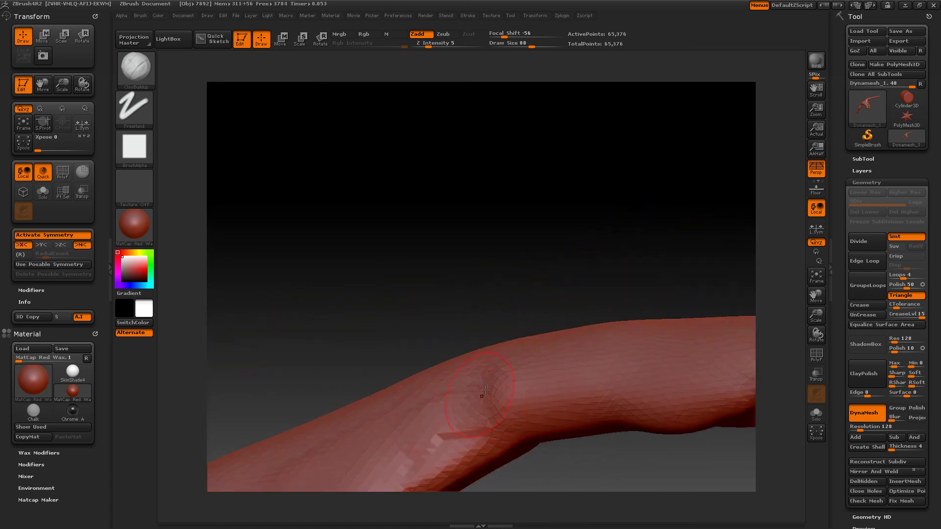
mouse_move(488, 387)
left_mouse_down()
mouse_move(365, 466)
mouse_move(453, 407)
mouse_move(466, 417)
mouse_move(432, 460)
mouse_move(368, 463)
mouse_move(405, 416)
left_mouse_up()
Step: Remesh the DynaMesh after the wrist sculpting and inspect the forearm from another side
left_click_drag(438, 288, 521, 276, "ctrl")
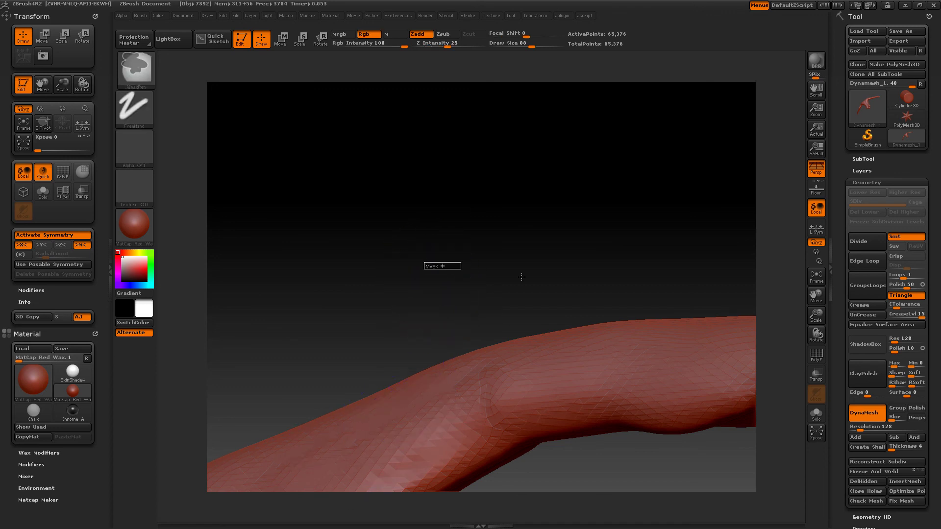
mouse_move(601, 464)
left_mouse_down()
mouse_move(604, 527)
mouse_move(621, 482)
left_mouse_up()
mouse_move(498, 262)
left_mouse_down()
mouse_move(466, 196)
mouse_move(471, 166)
left_mouse_up()
left_click_drag(472, 202, 461, 225)
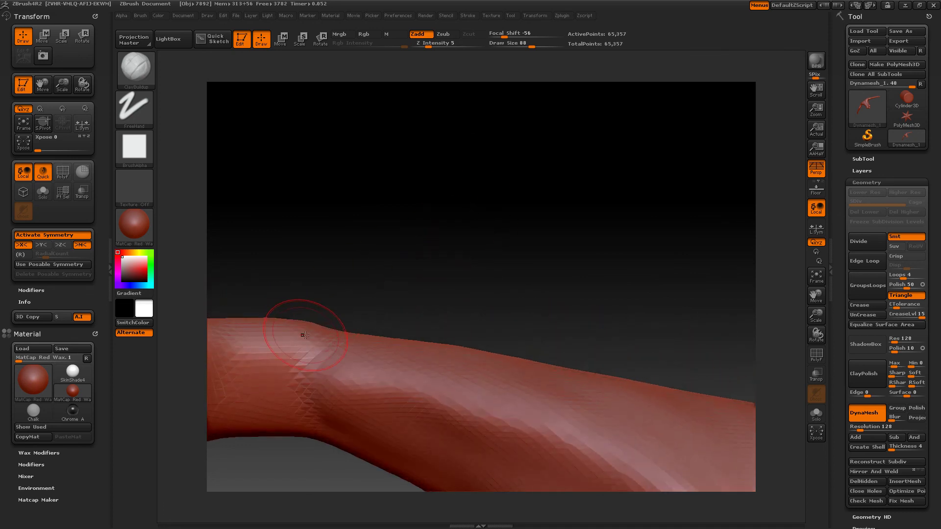
Step: Build up clay strokes from the wrist along the forearm, covering its top and adjoining sides
left_click_drag(300, 336, 375, 363)
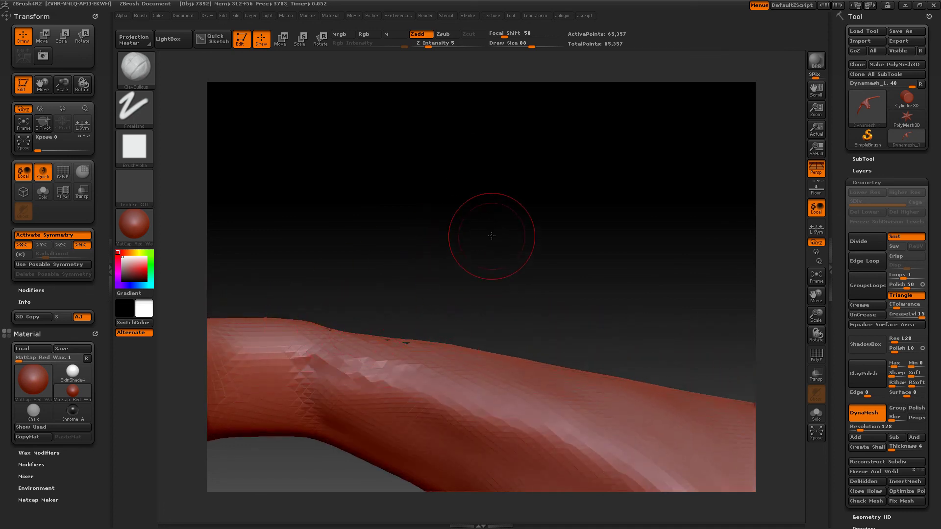
left_click_drag(490, 235, 483, 277)
left_click_drag(311, 313, 463, 352)
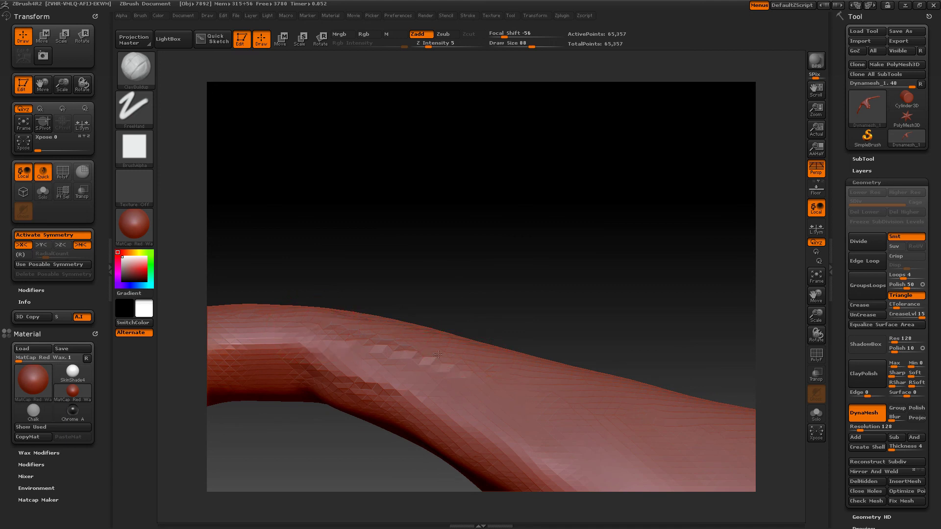
left_click_drag(510, 249, 312, 318)
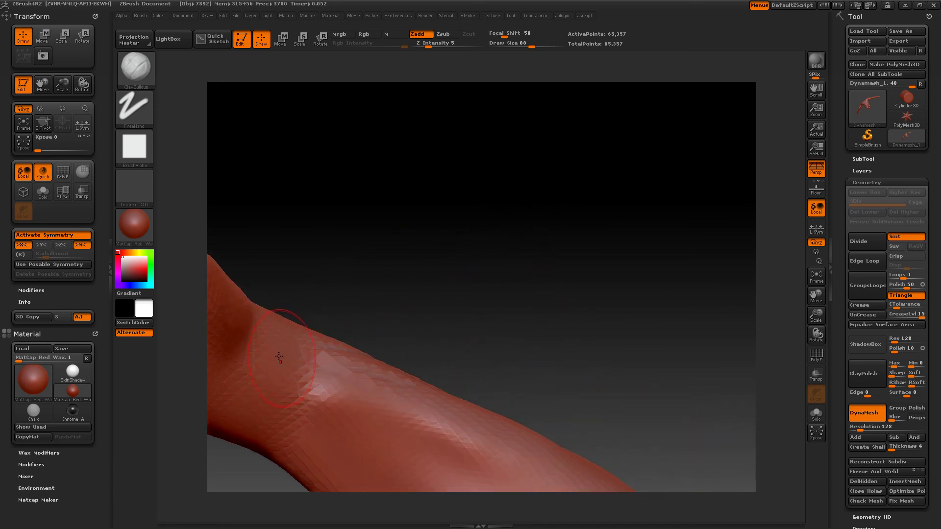
left_click_drag(280, 357, 449, 410)
left_click_drag(241, 356, 373, 380)
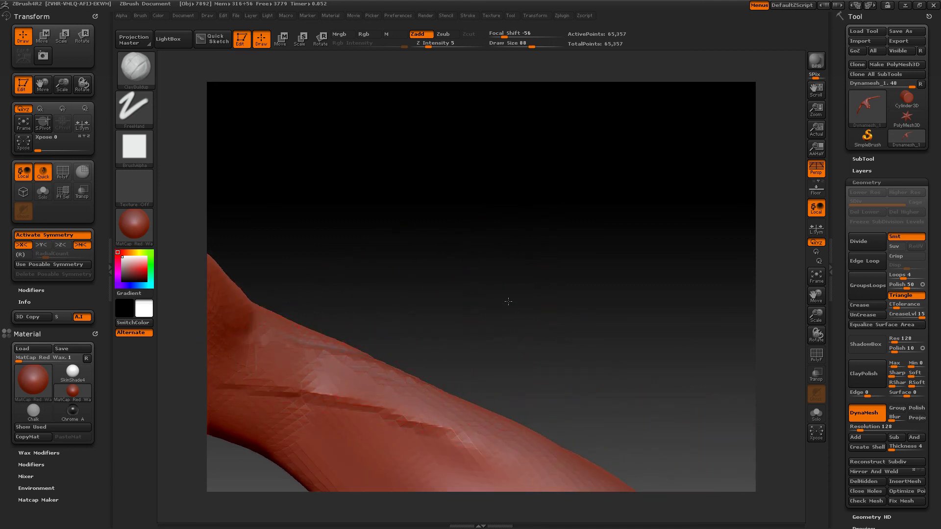
Step: Blend the wrist into the forearm with further lengthwise clay strokes and smoothing, and remesh the DynaMesh
mouse_move(508, 301)
left_mouse_down()
mouse_move(519, 246)
mouse_move(503, 335)
mouse_move(473, 263)
mouse_move(554, 196)
left_mouse_up()
left_click_drag(343, 295, 441, 338)
left_click_drag(302, 294, 403, 399)
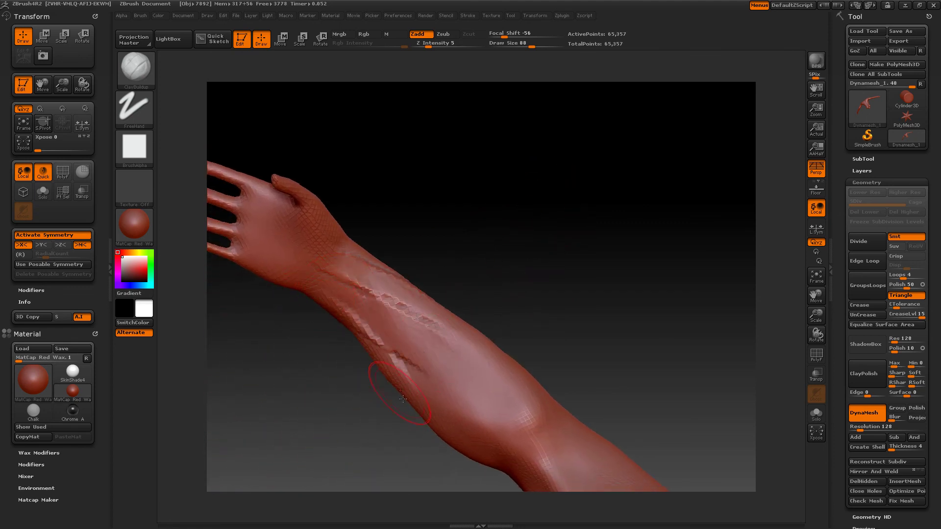
mouse_move(338, 280)
left_mouse_down("shift")
mouse_move(432, 338)
mouse_move(380, 314)
mouse_move(409, 362)
mouse_move(355, 281)
left_mouse_up("shift")
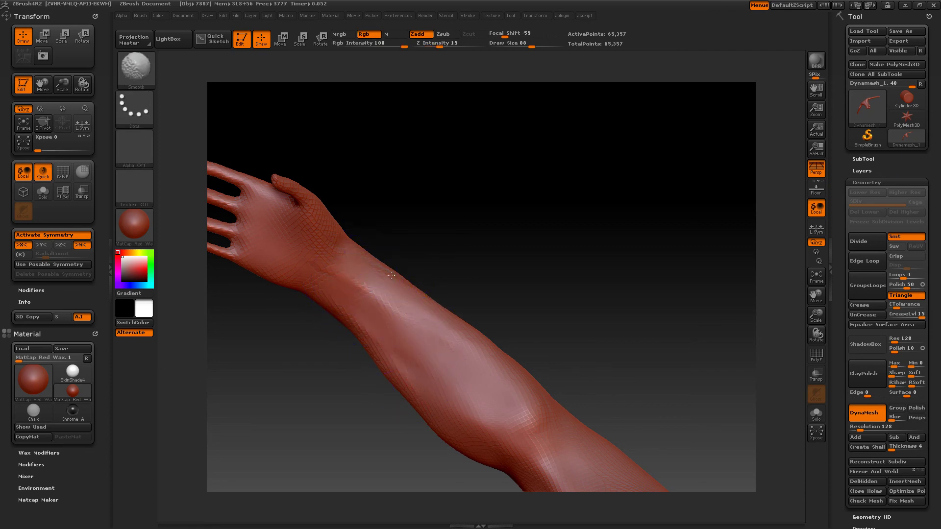
left_click_drag(557, 241, 526, 260)
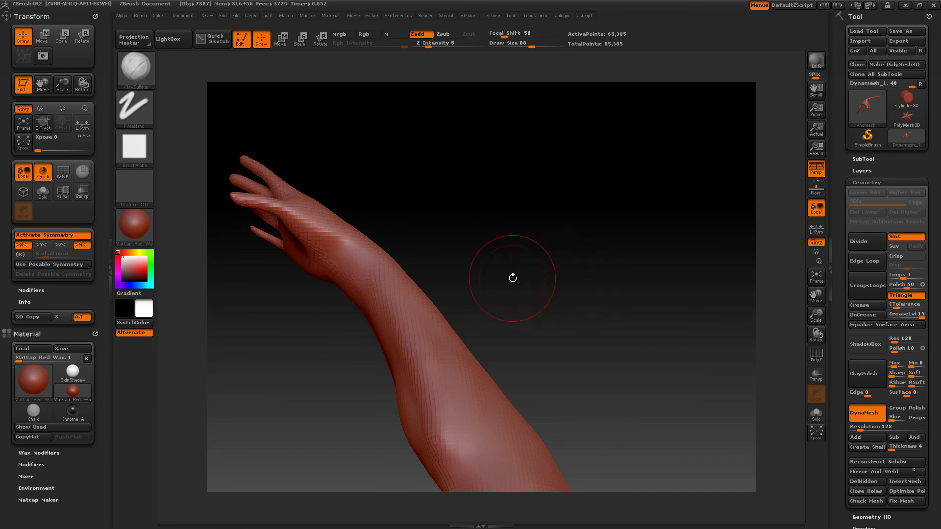
Step: Examine the blended arm from other angles and check the whole torso with both arms and hands from the front
mouse_move(514, 275)
left_mouse_down()
mouse_move(531, 225)
mouse_move(530, 195)
mouse_move(521, 195)
mouse_move(539, 195)
left_mouse_up()
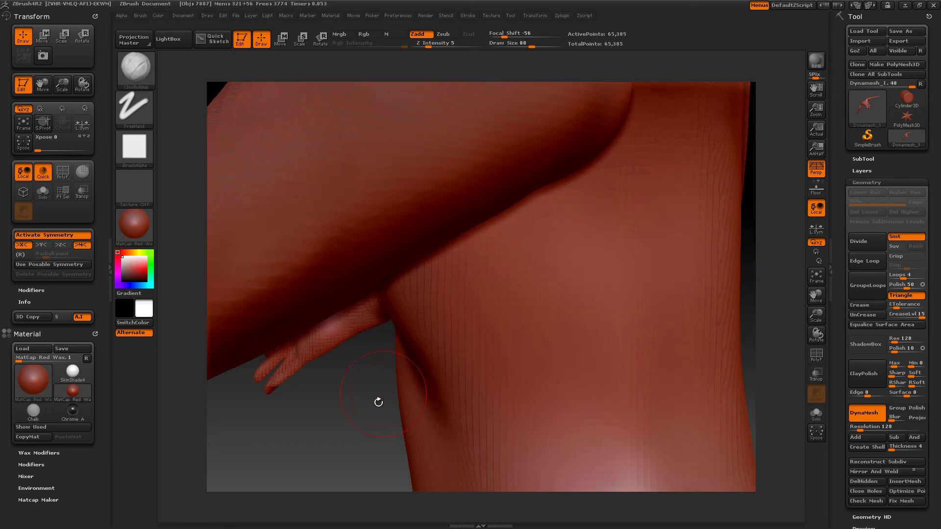
left_click_drag(378, 401, 456, 403)
left_click_drag(523, 381, 643, 343)
left_click_drag(709, 322, 636, 444, "alt")
key("f")
left_click_drag(557, 375, 449, 360, "alt")
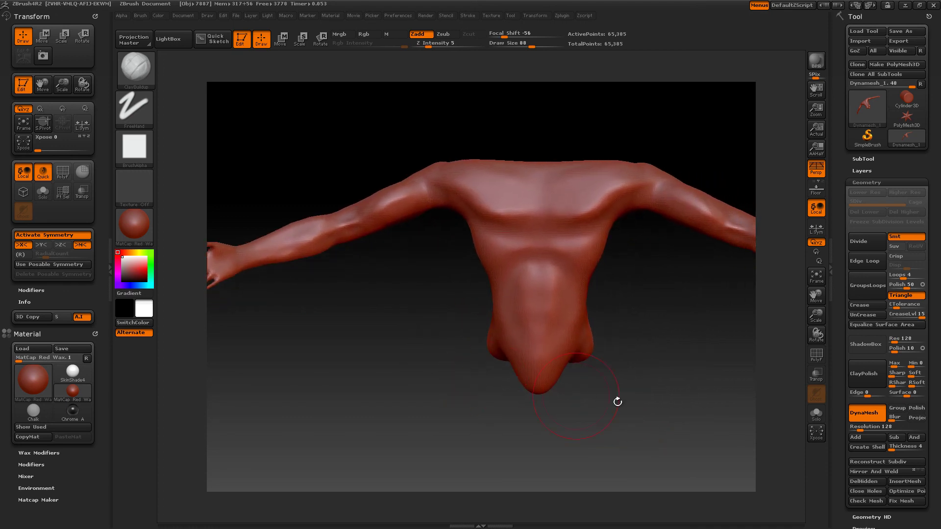
left_click_drag(658, 407, 647, 376, "alt")
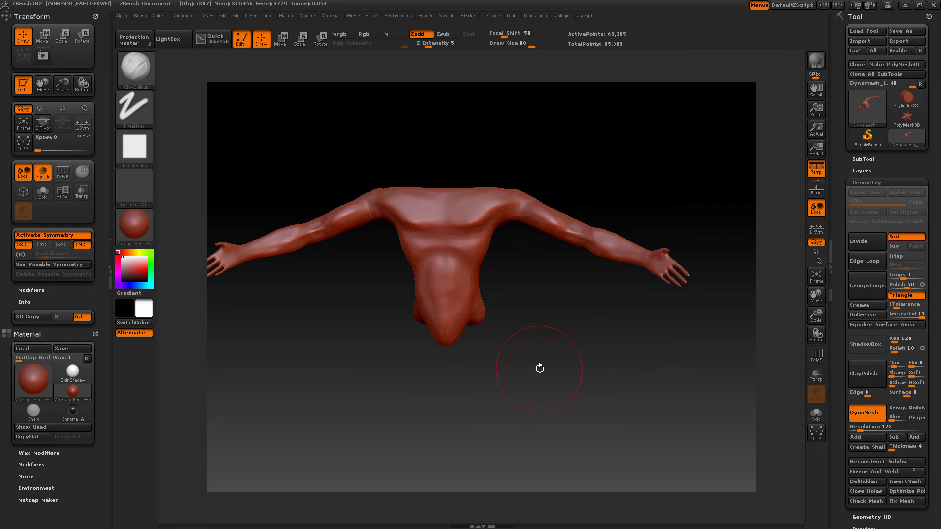
left_click_drag(534, 367, 571, 357, "alt")
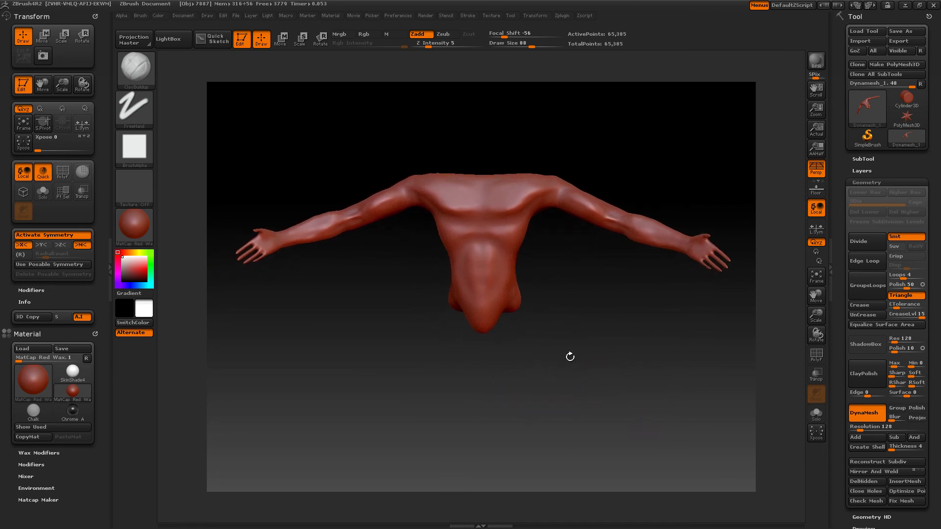
mouse_move(620, 327)
left_mouse_down()
mouse_move(584, 361)
mouse_move(610, 316)
mouse_move(676, 312)
mouse_move(625, 328)
left_mouse_up()
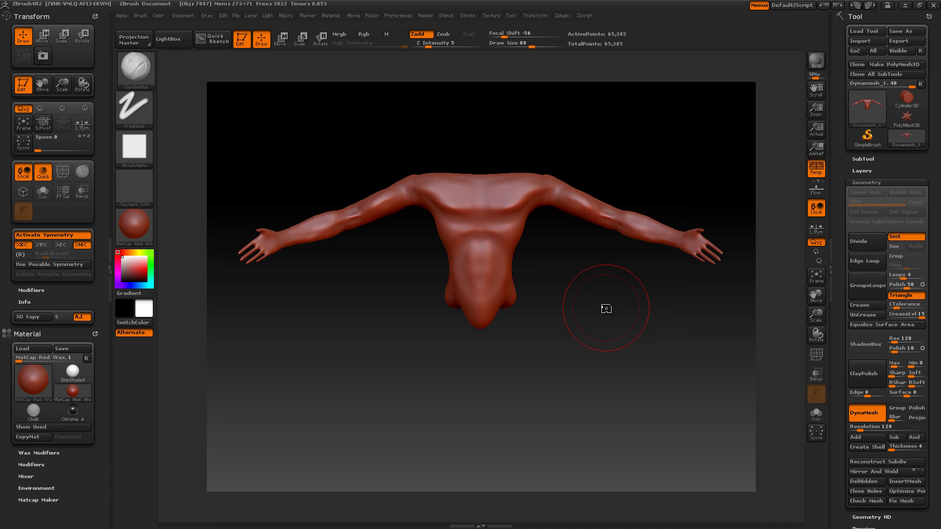
Step: Open the selection of sculpting and insert-mesh brushes
left_click(146, 83)
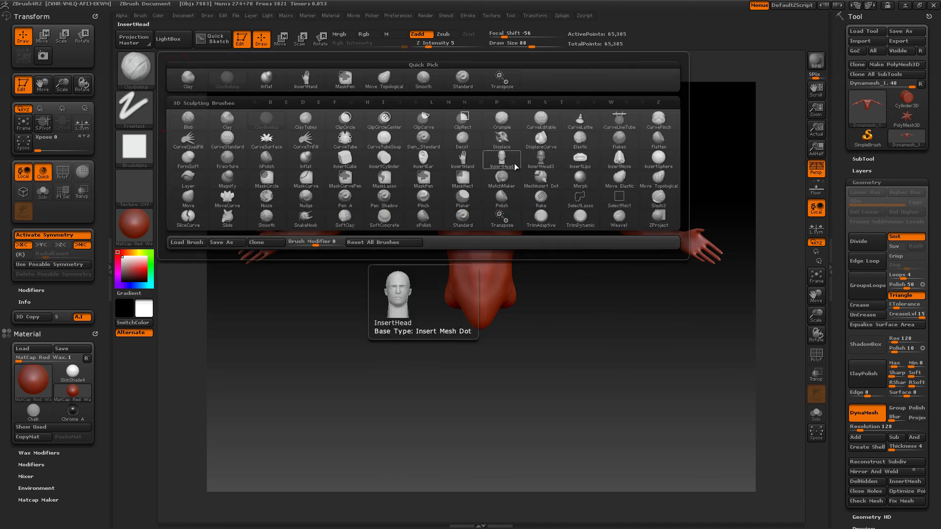